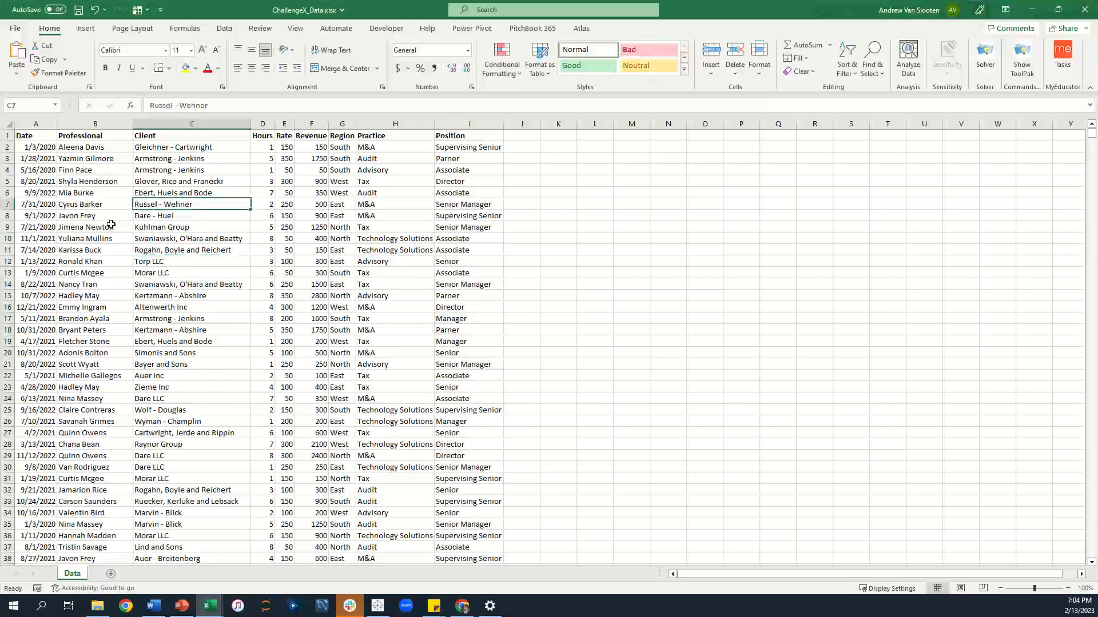
Examine the consulting data table's columns and rows on the Data sheet.
left_click(86, 272)
left_click(102, 293)
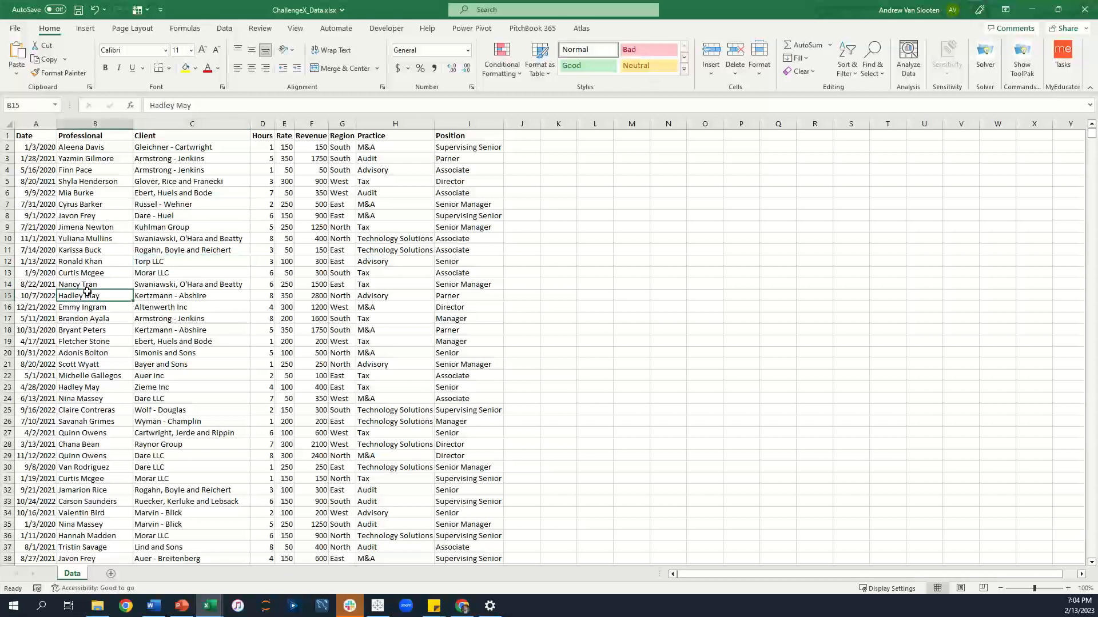
left_click(521, 281)
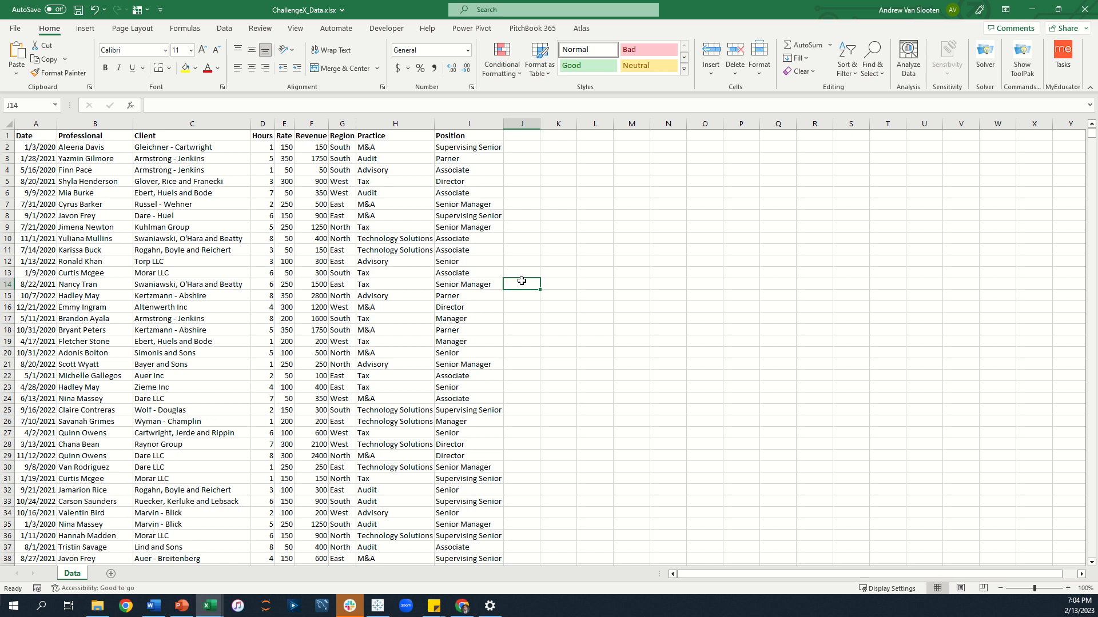
left_click(396, 273)
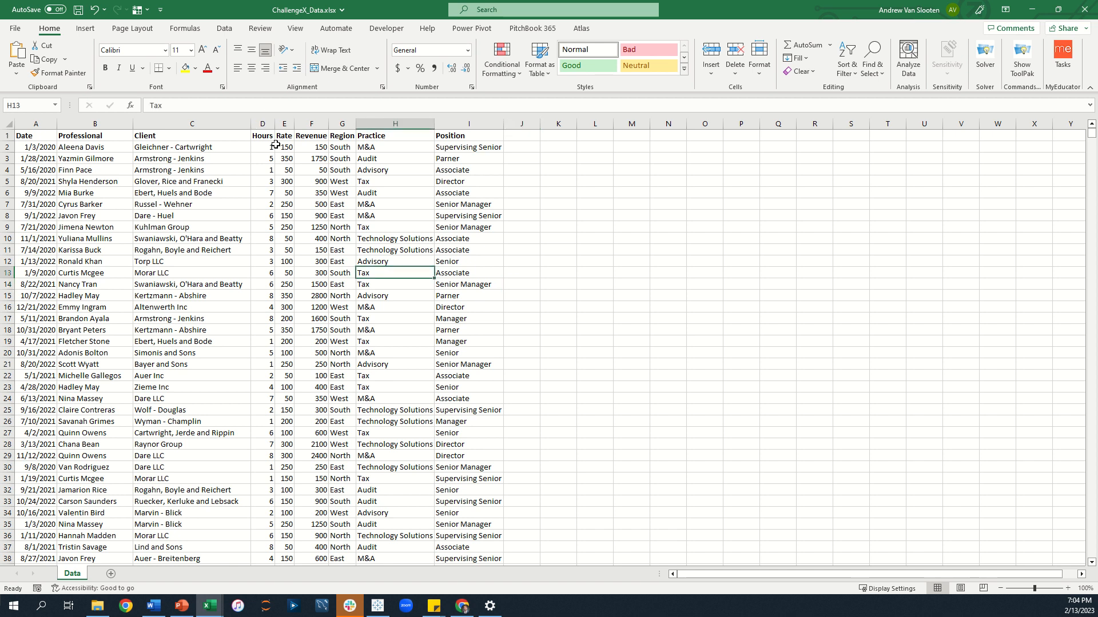
left_click(155, 149)
left_click(198, 410)
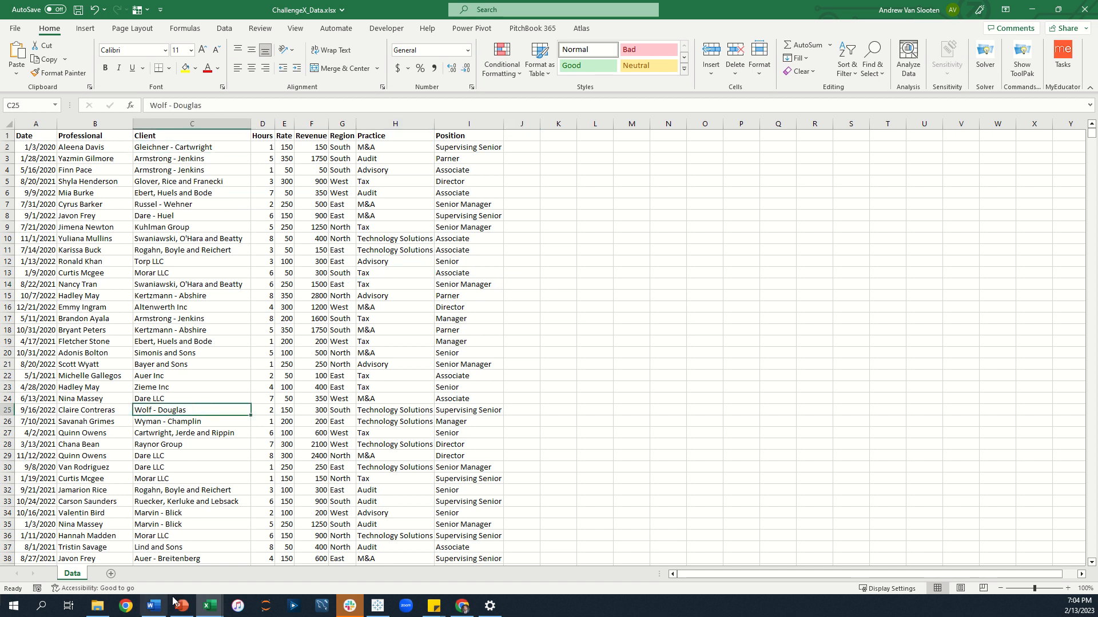
left_click(136, 444)
left_click(106, 377)
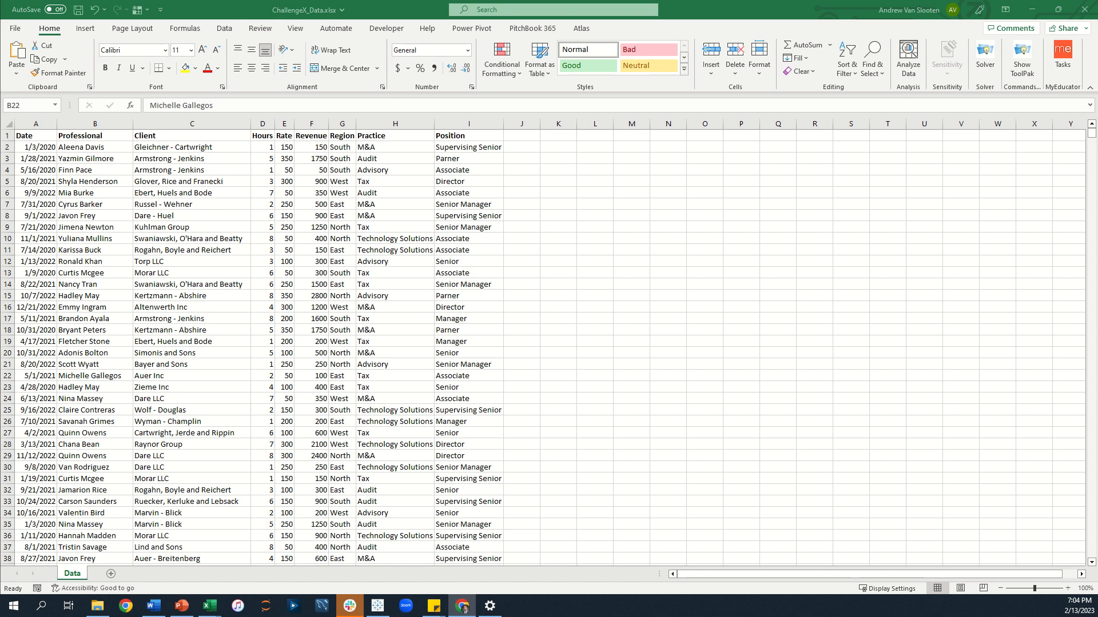
left_click(402, 322)
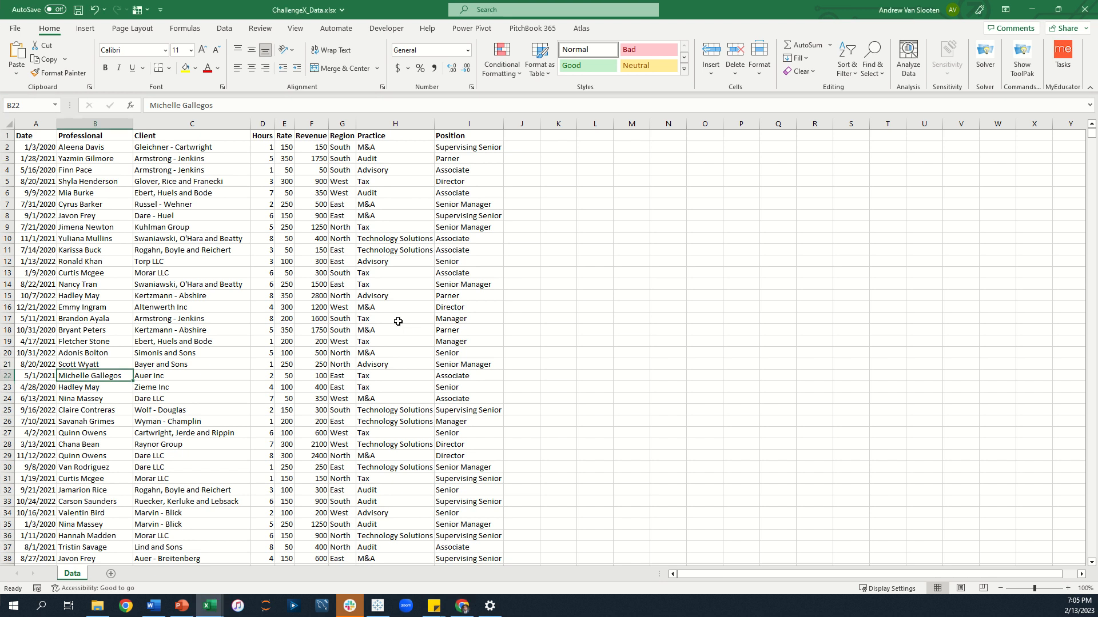
Insert a PivotTable from the data table on a new worksheet.
left_click(255, 240)
left_click(85, 28)
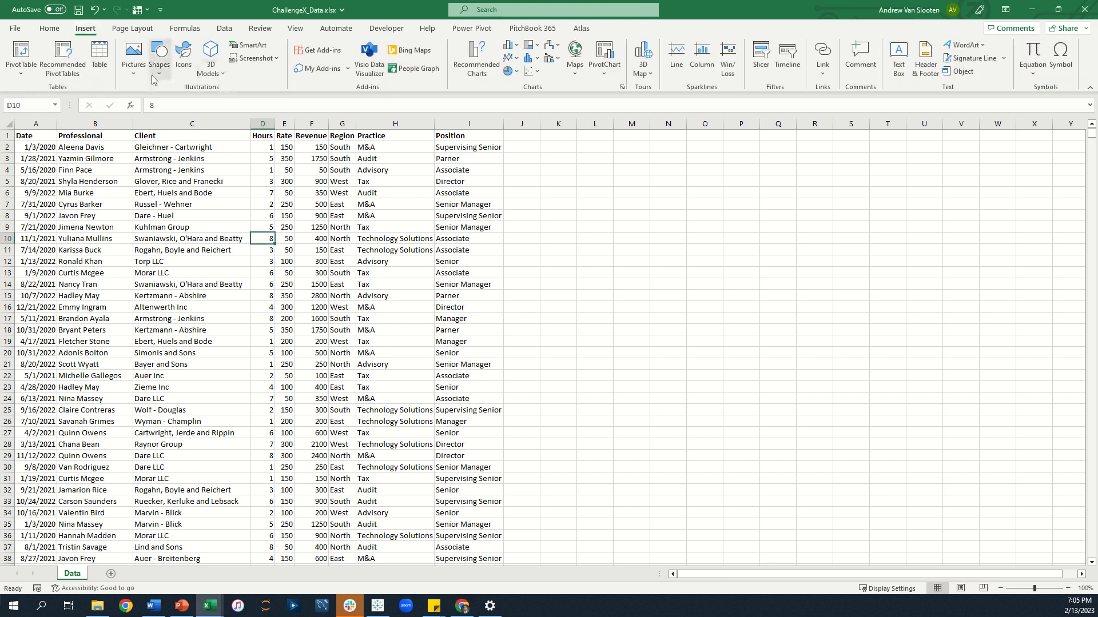
left_click(28, 58)
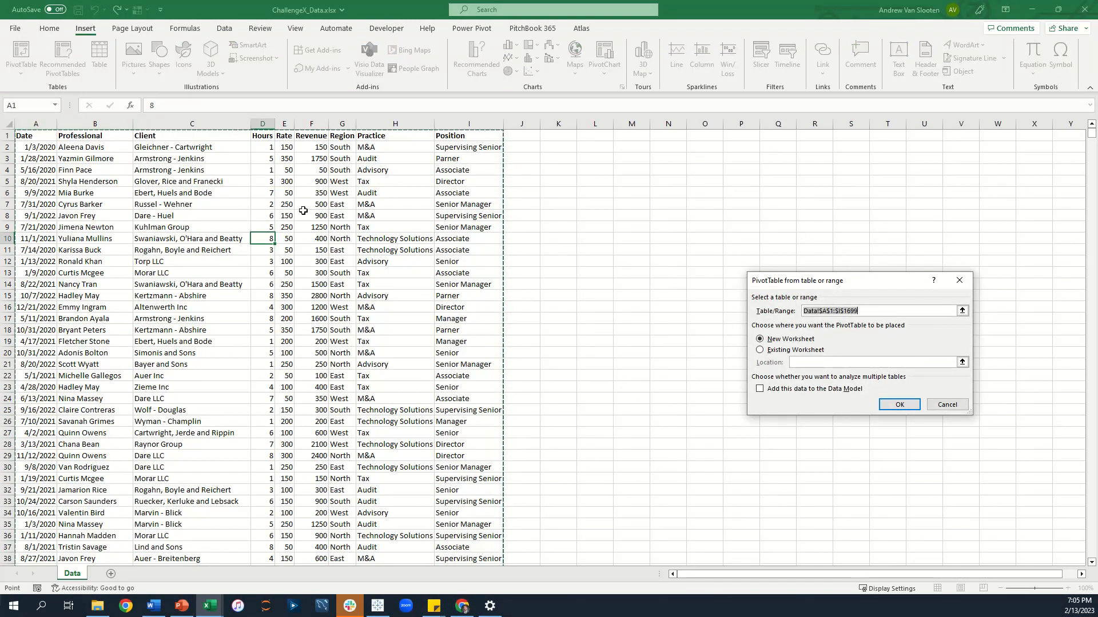
left_click(891, 400)
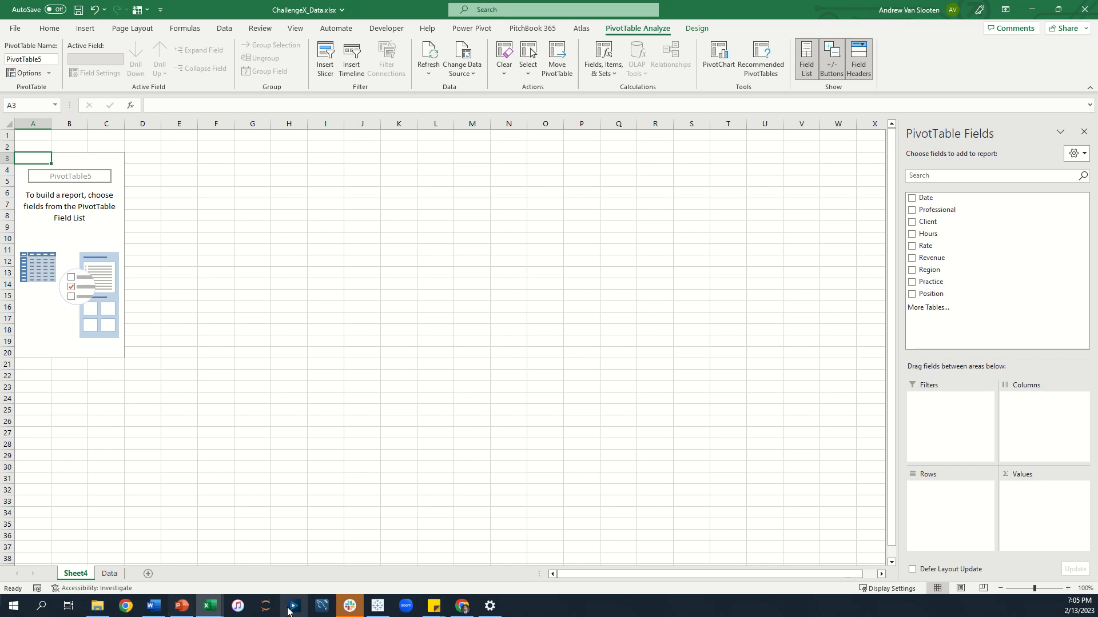
Rename the new sheet Total Revenue and move it after the Data sheet.
double_click(73, 572)
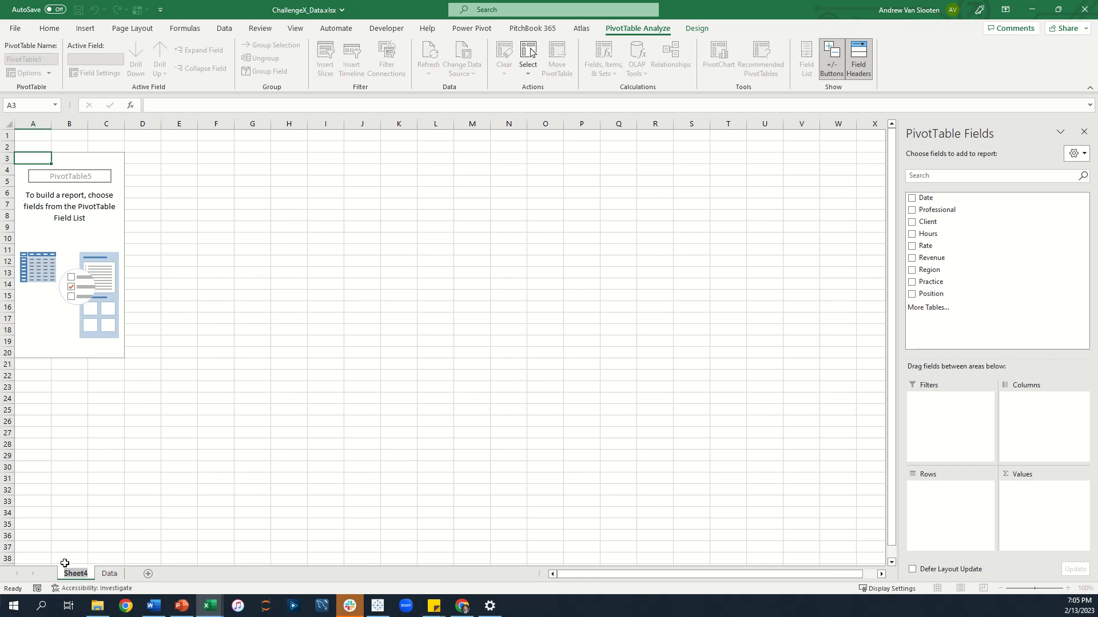
type("Total Revenue")
key("Return")
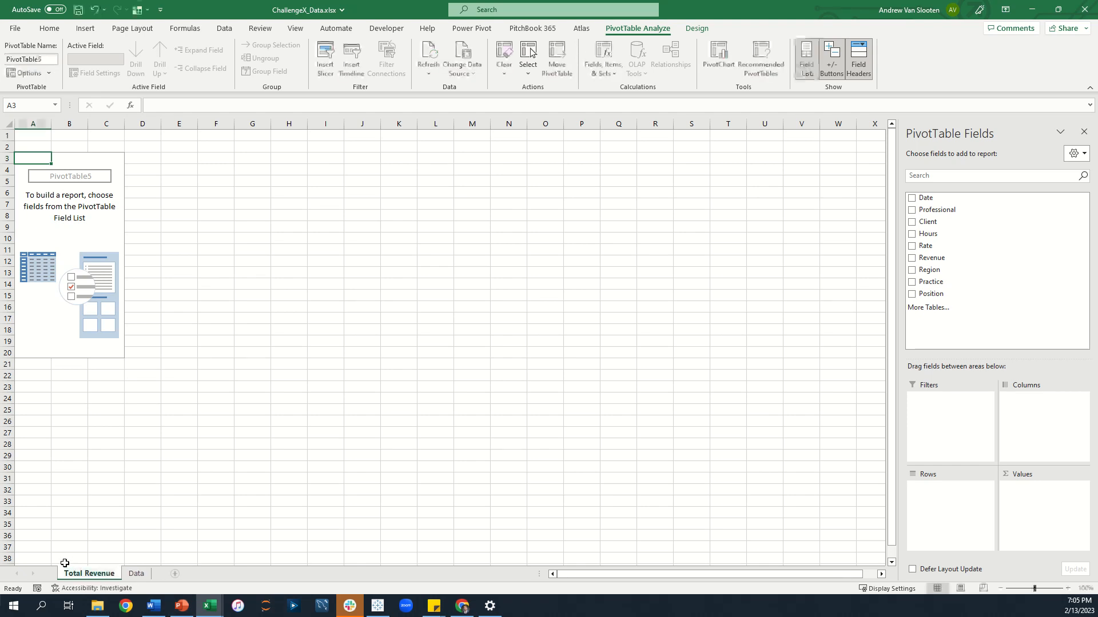
left_click_drag(66, 572, 157, 574)
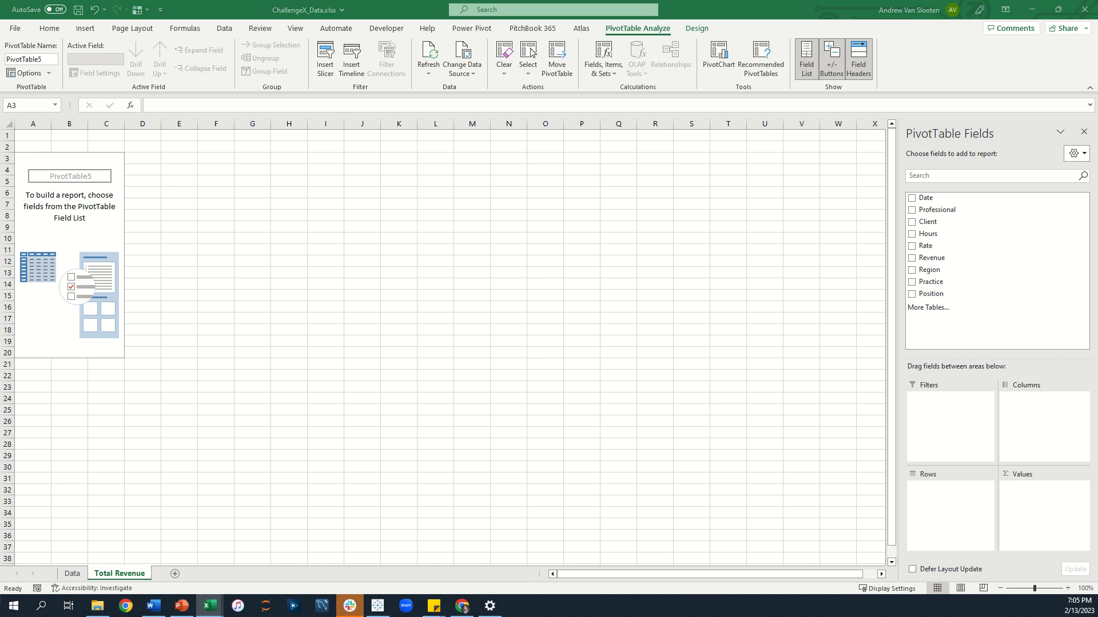
Build the pivot with Practice as row labels and Revenue as the summed values.
left_click_drag(923, 294, 947, 510)
left_click_drag(922, 282, 949, 519)
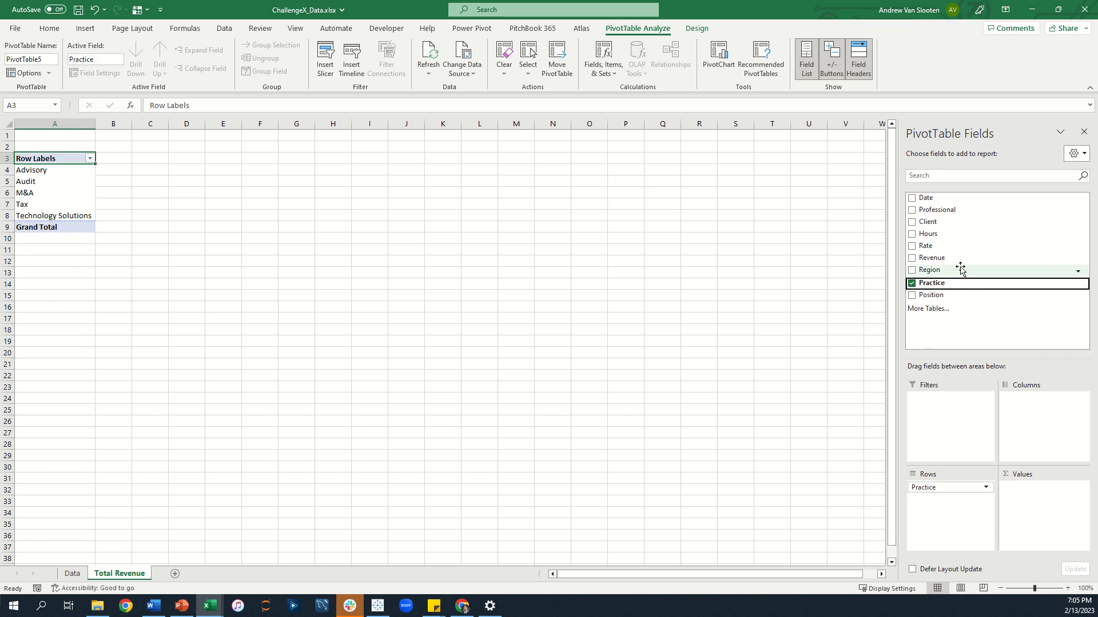
left_click_drag(932, 258, 1038, 512)
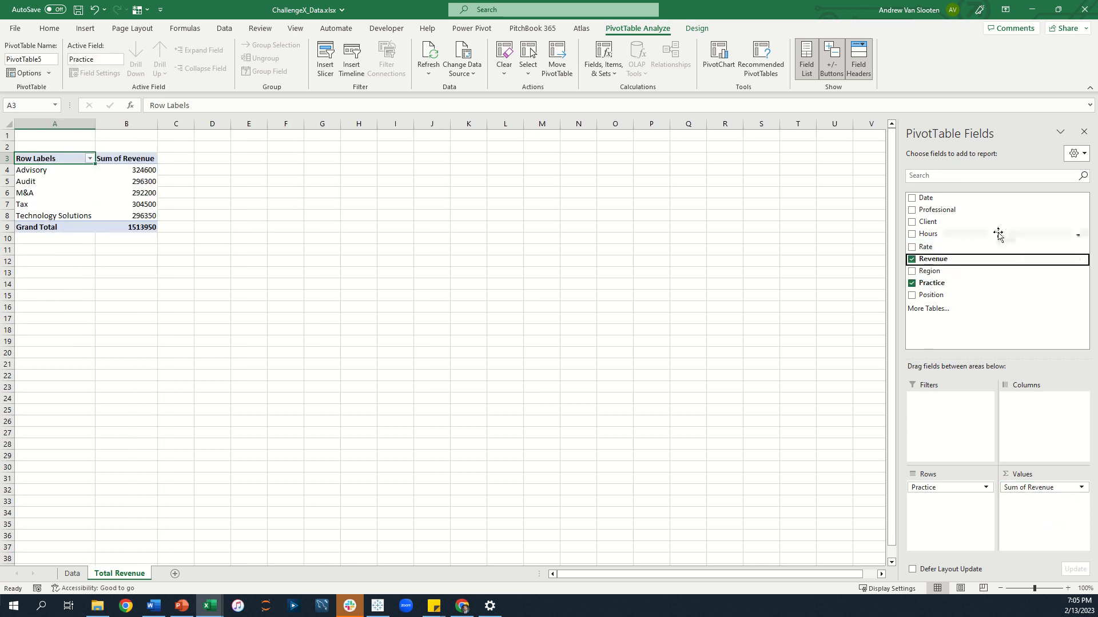
Rename the value field to Revenue by Practice in its value field settings.
left_click(1081, 488)
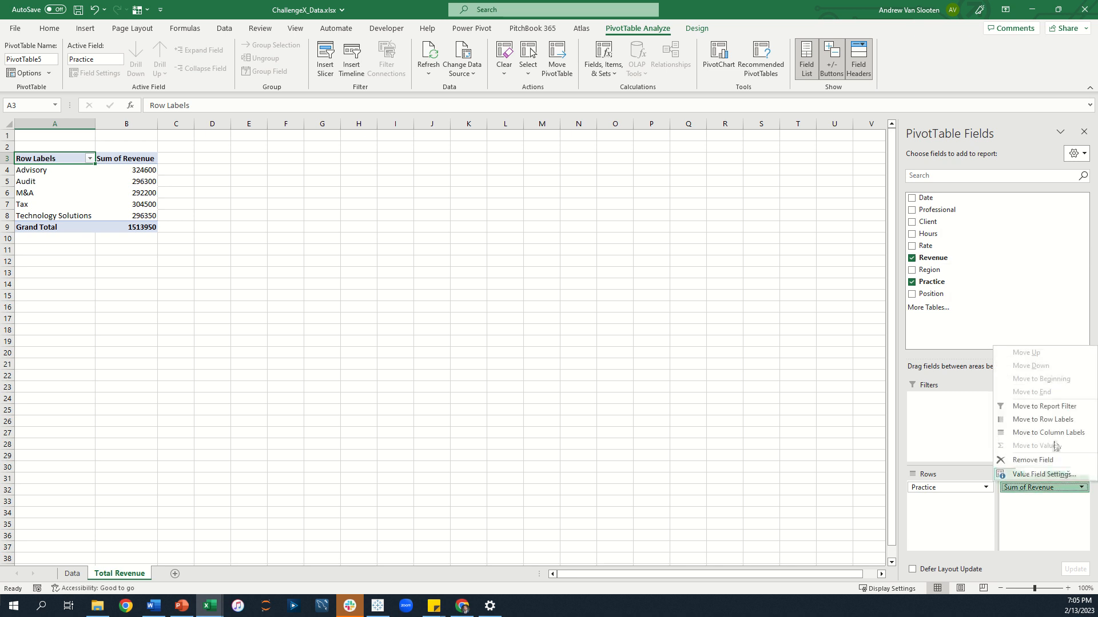
left_click(1043, 475)
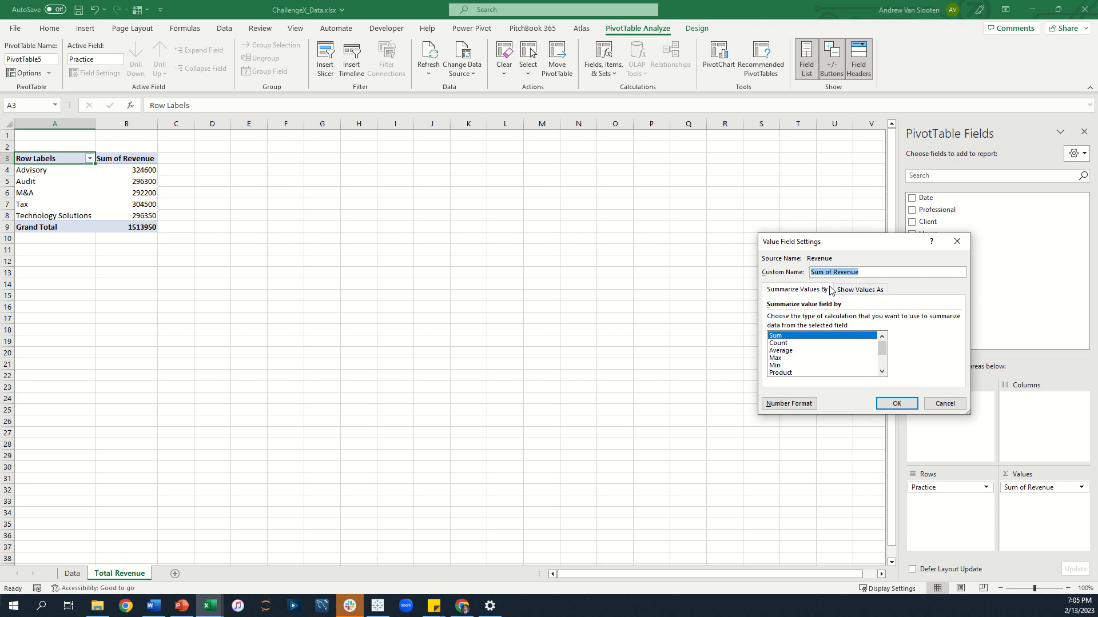
type("R")
key("Return")
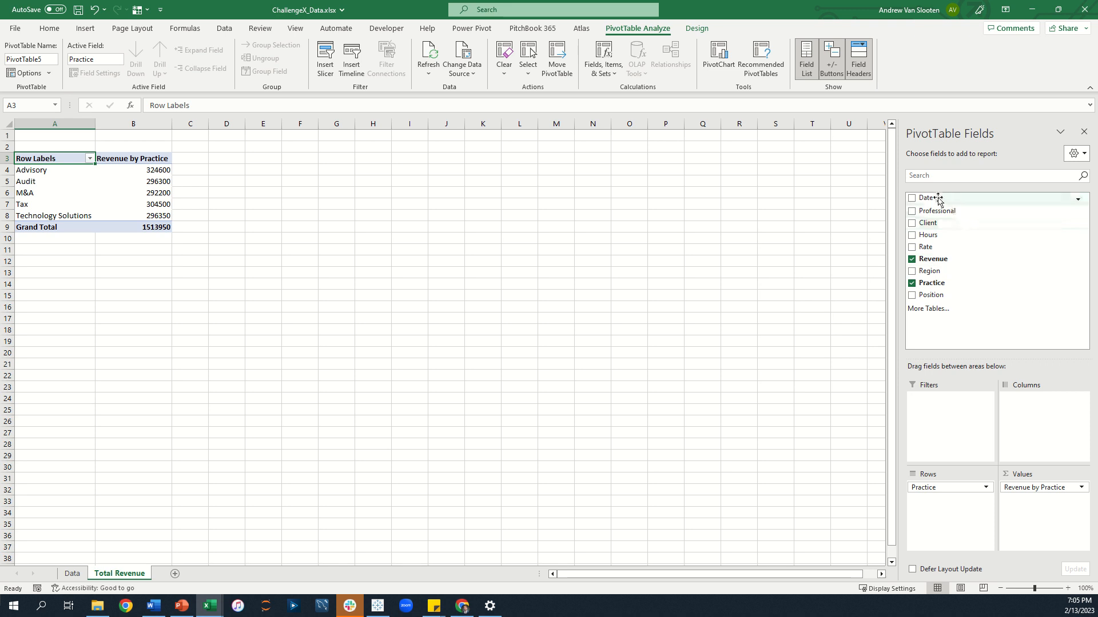
Add Date to the columns, then remove the Quarters and Date groupings to keep only Years.
left_click_drag(939, 200, 1042, 420)
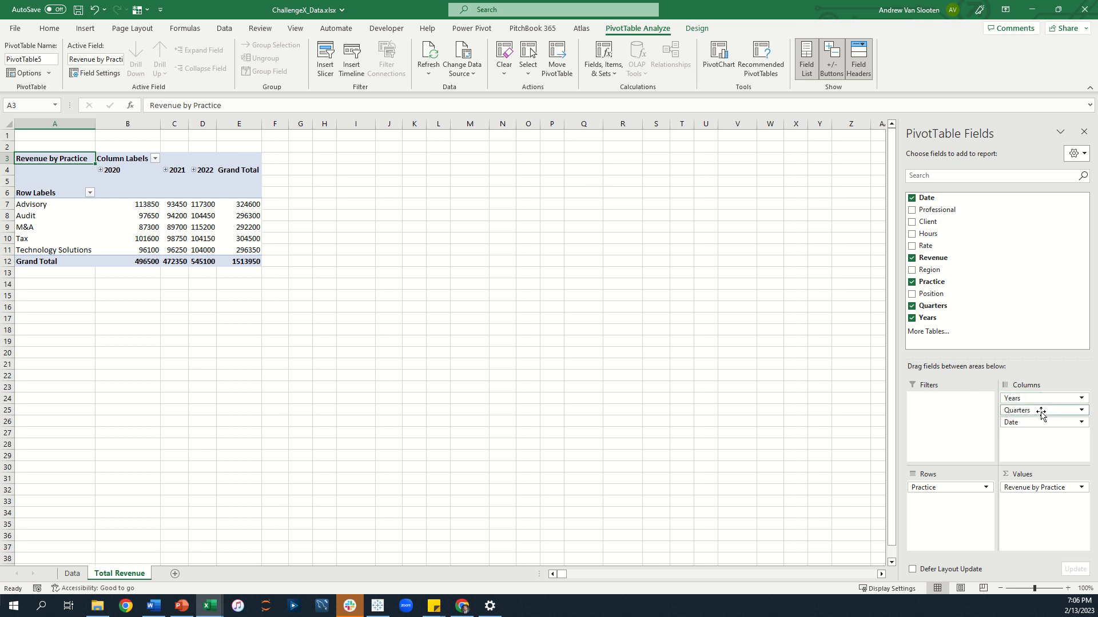
left_click_drag(1041, 414, 1008, 285)
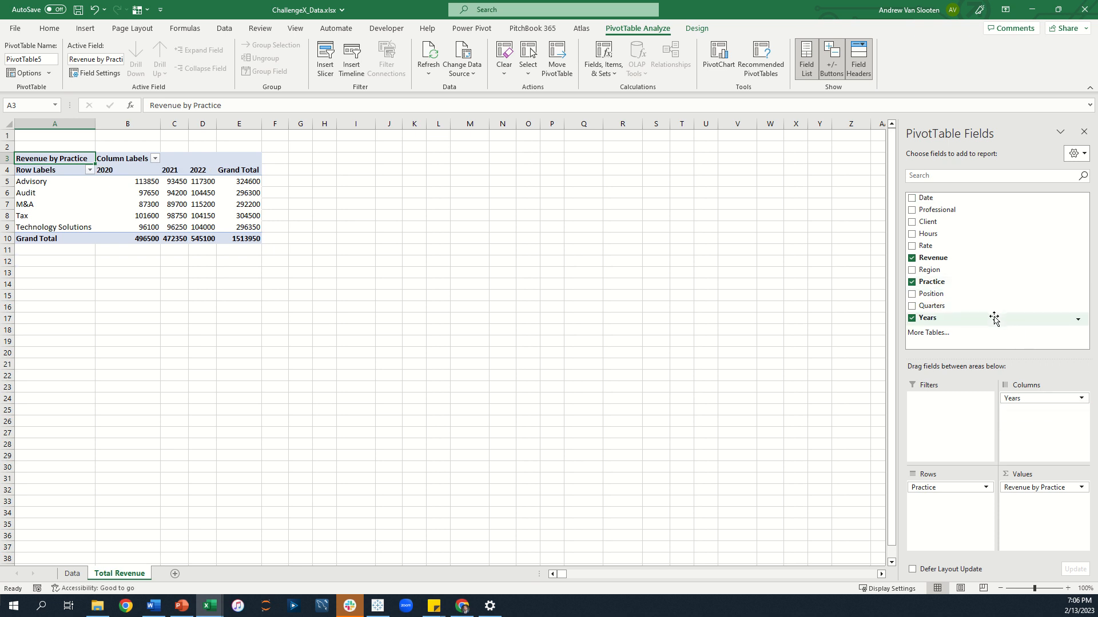
Rename the pivot's column header to Year and its row header to Practice.
left_click(107, 158)
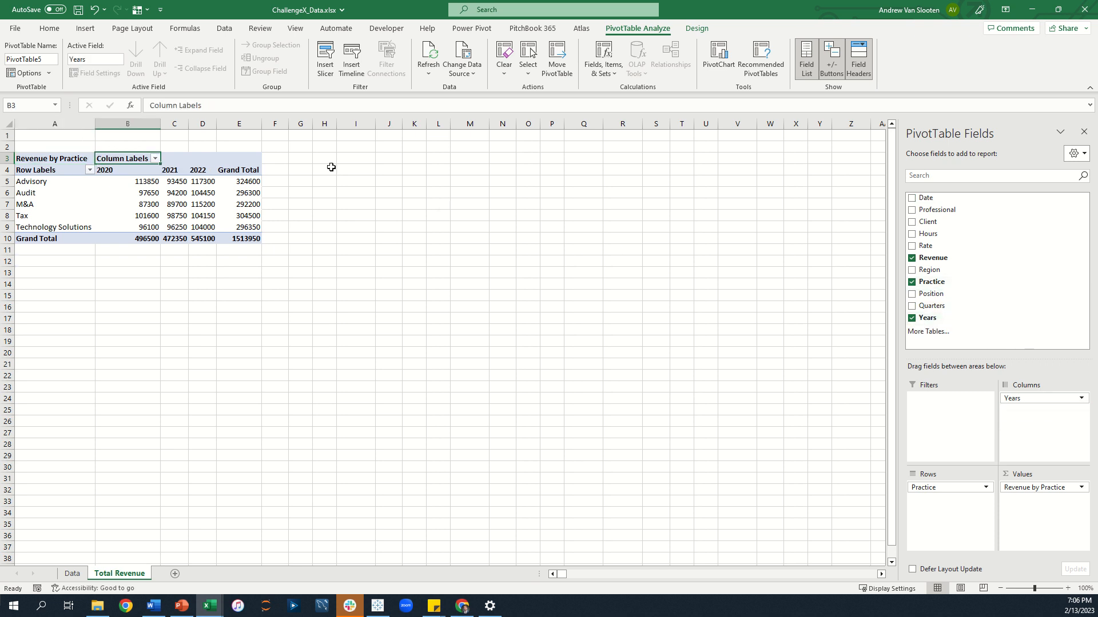
type("Years")
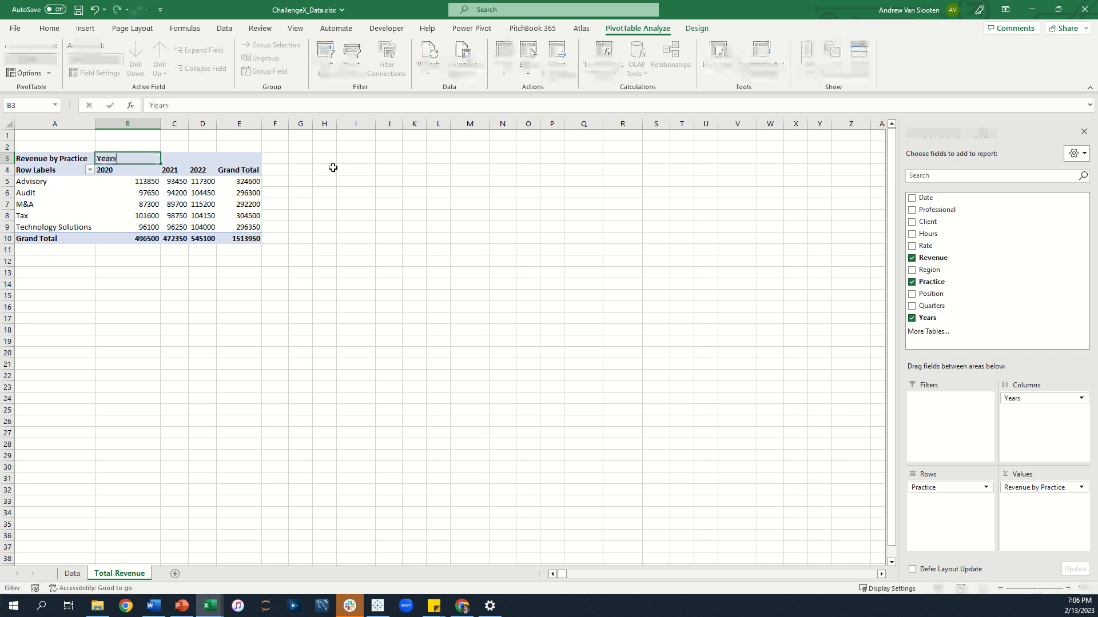
key("BackSpace")
key("Return")
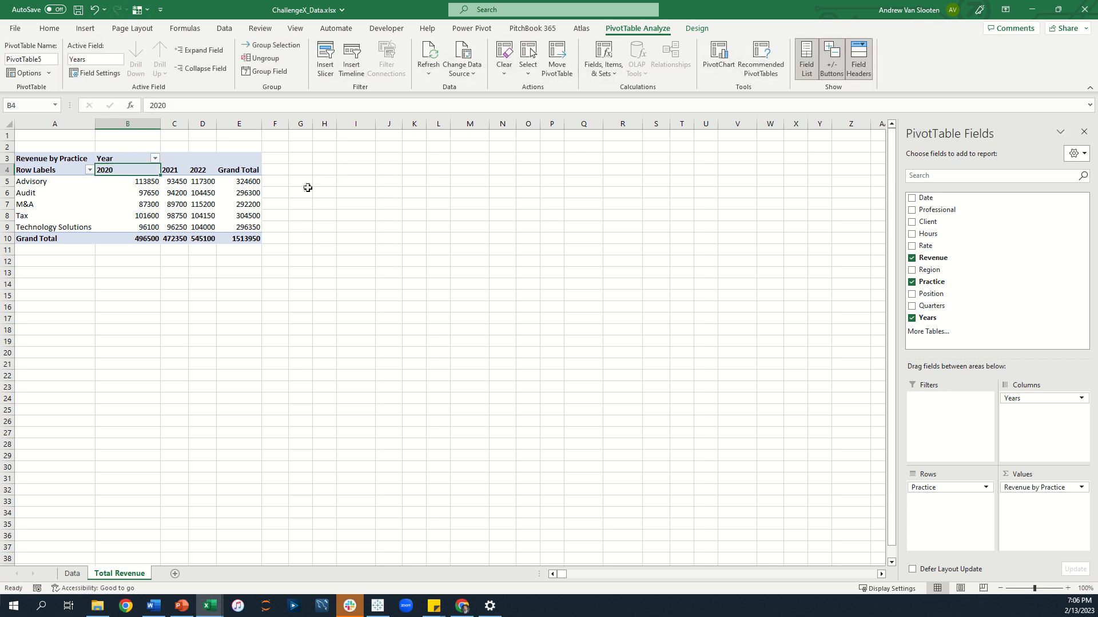
left_click(63, 170)
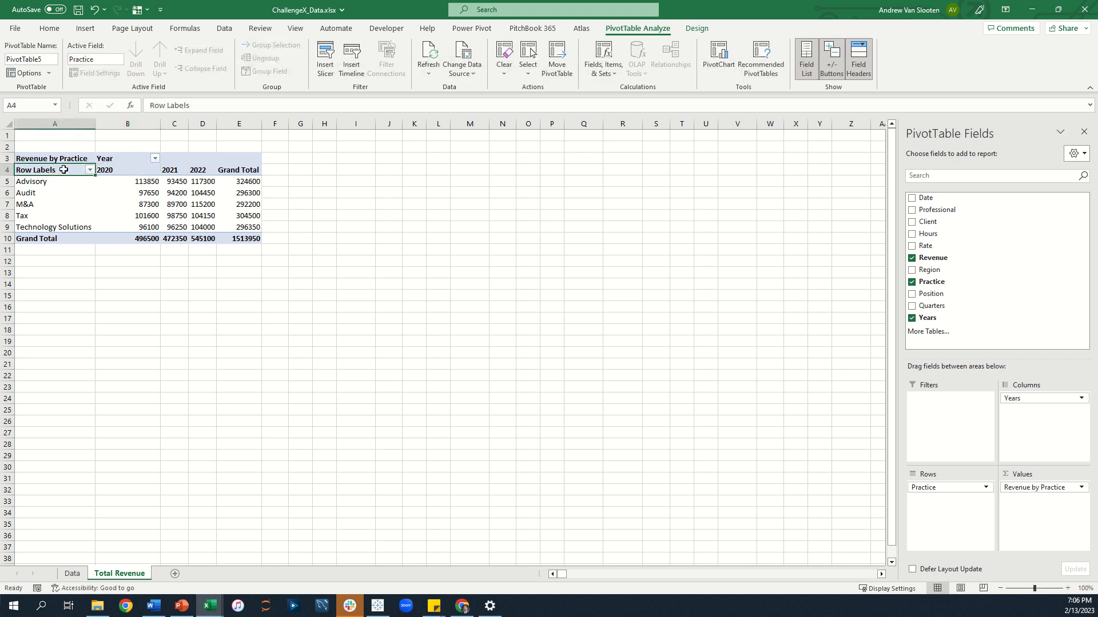
type("Practice")
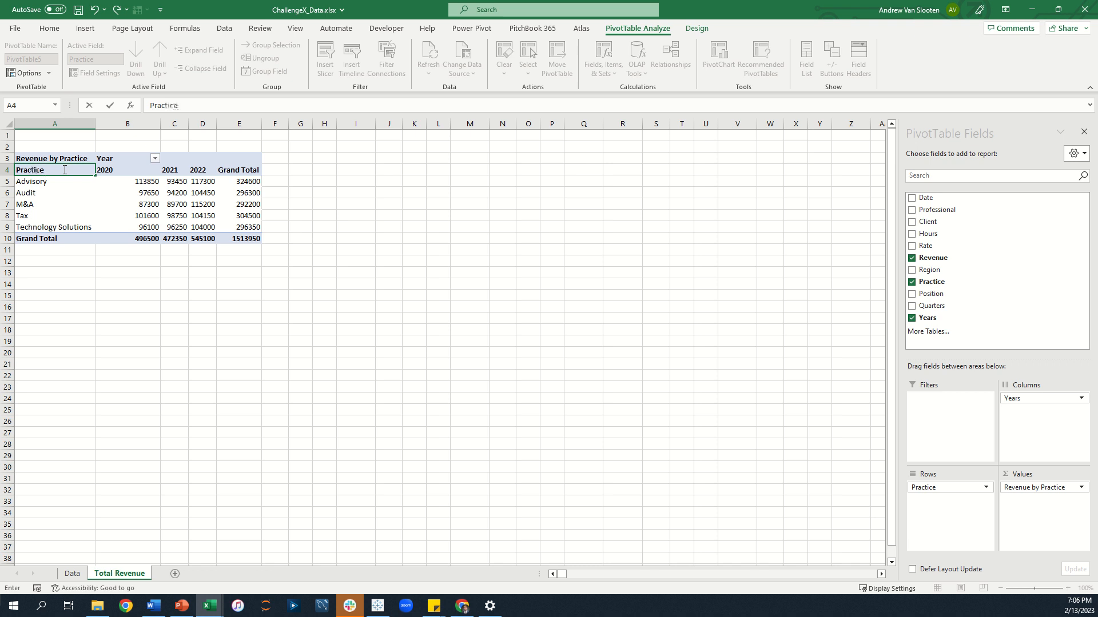
key("Return")
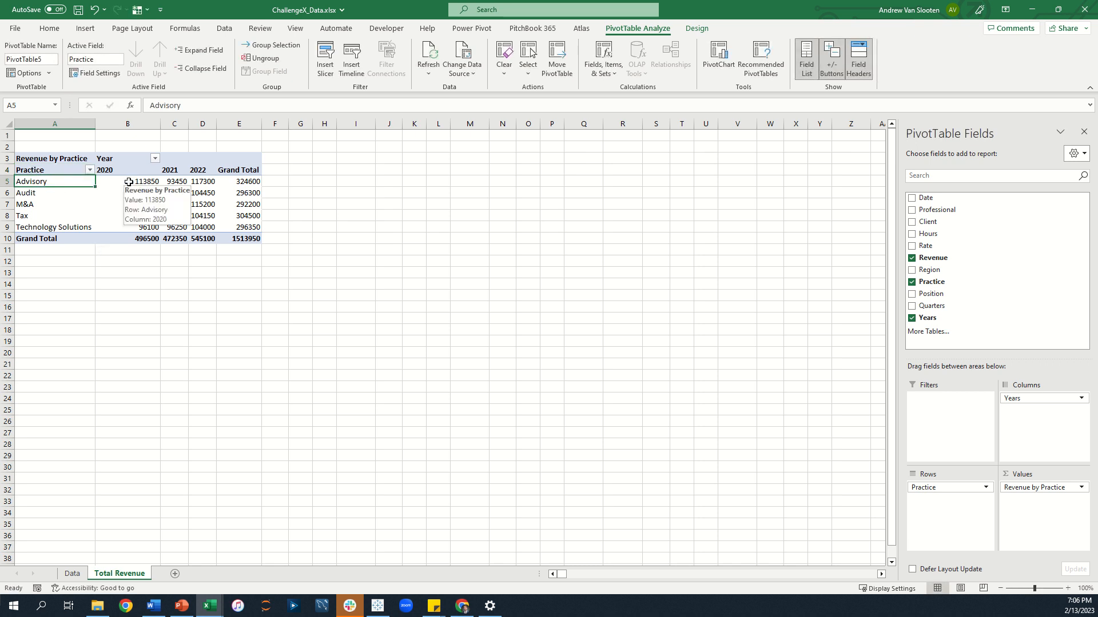
Apply accounting number format to the Advisory row and Grand Total row values.
left_click(56, 28)
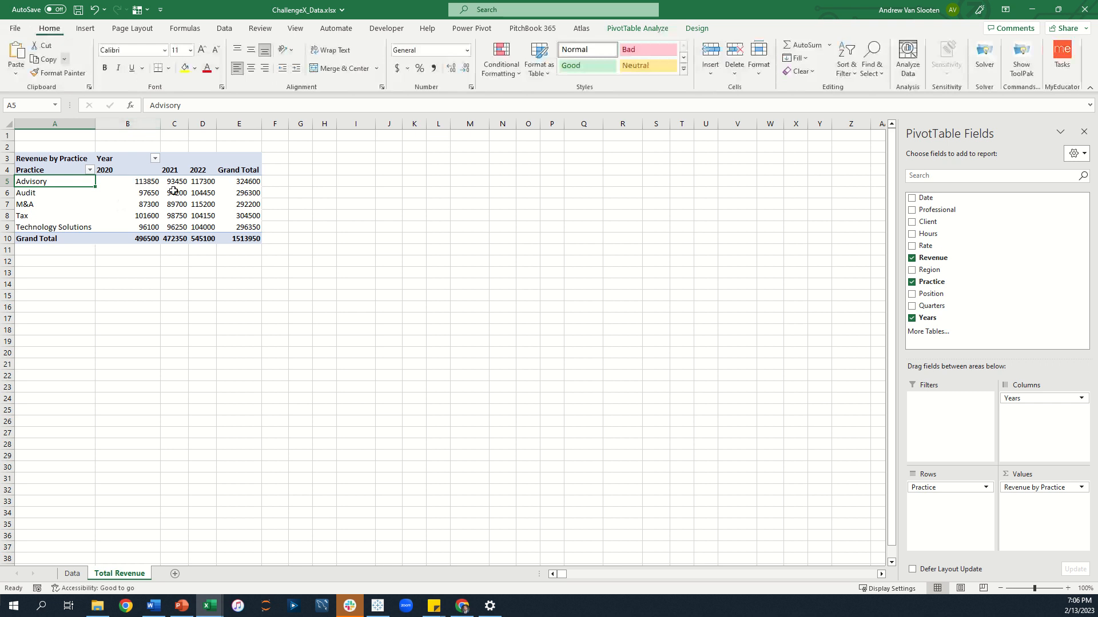
left_click(145, 182)
key("ctrl+shift+Right")
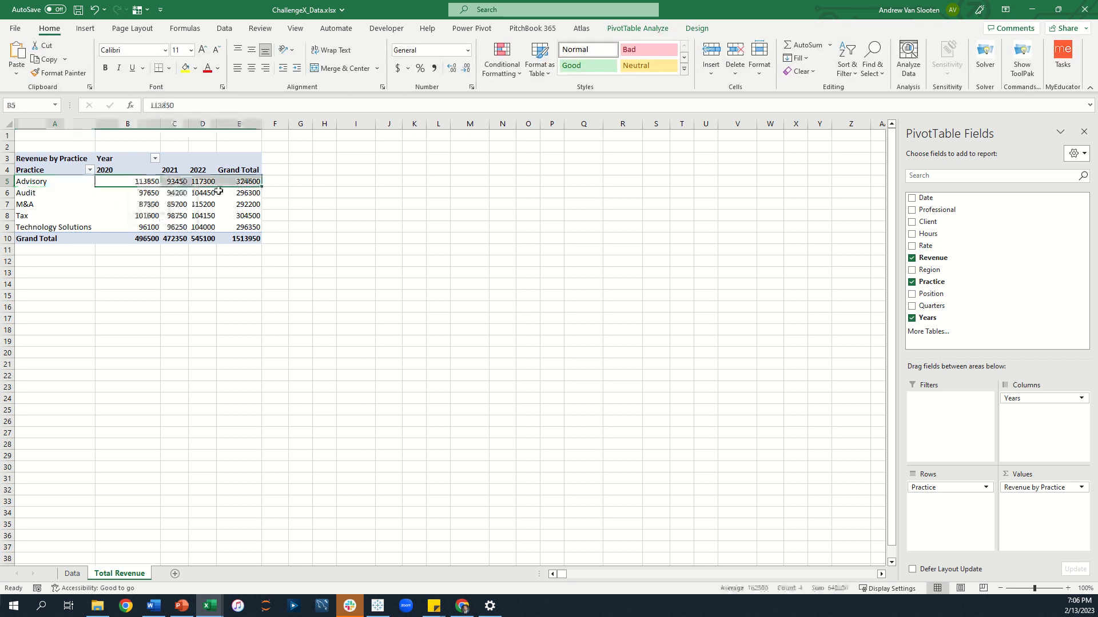
left_click(140, 238, "ctrl")
key("ctrl+shift+Right")
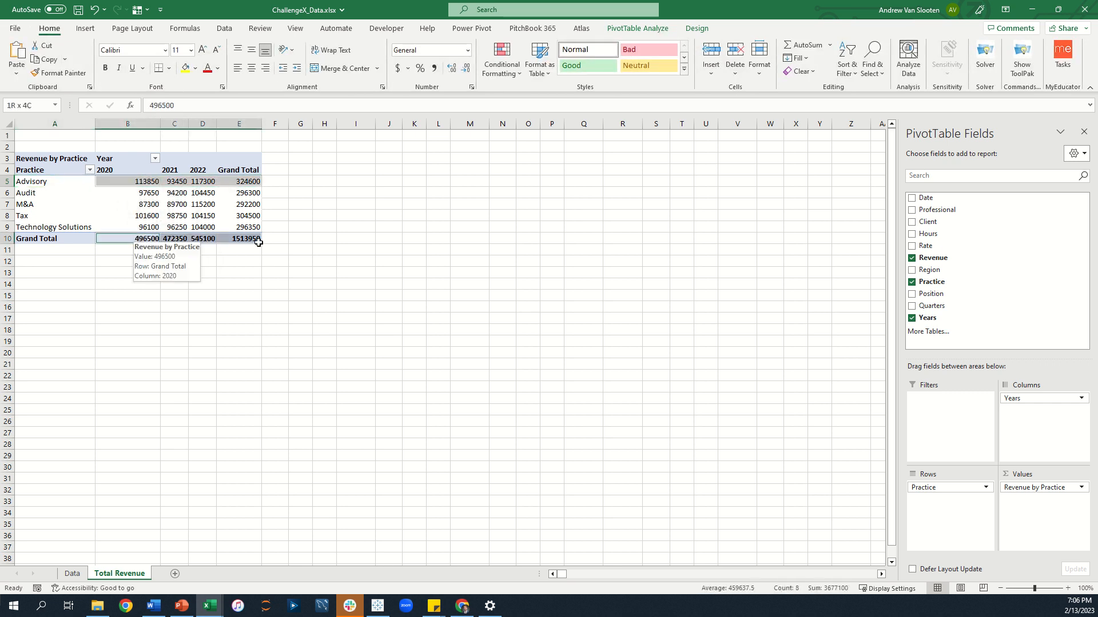
left_click(397, 68)
Apply comma style with no decimals to the Audit through Technology Solutions rows.
left_click_drag(127, 193, 285, 227)
left_click(435, 68)
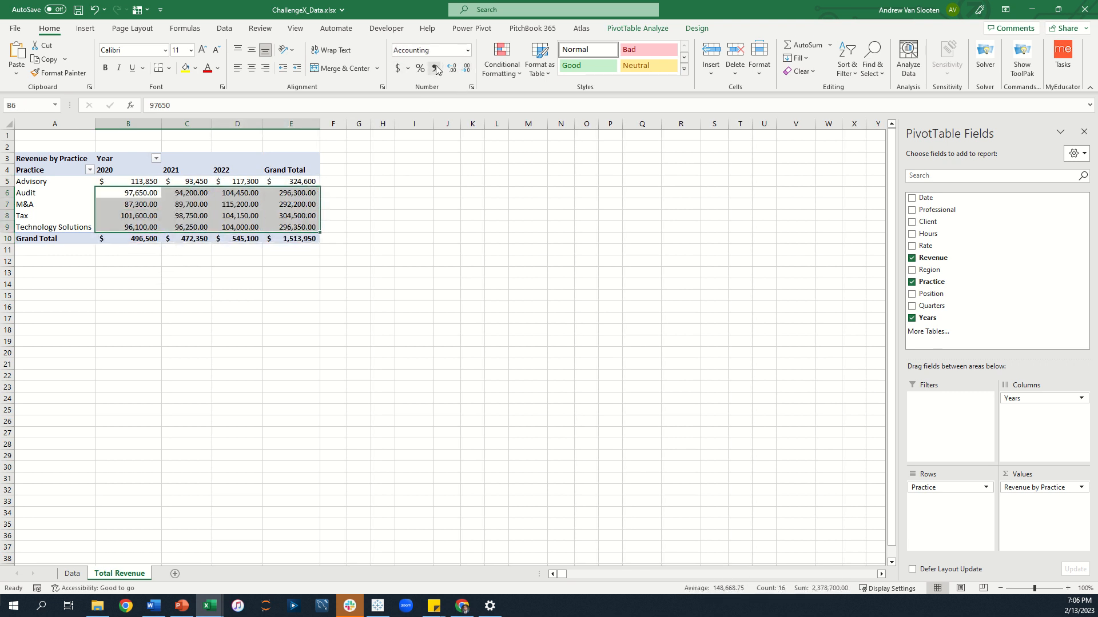
left_click(466, 68)
left_click(466, 68)
left_click(413, 399)
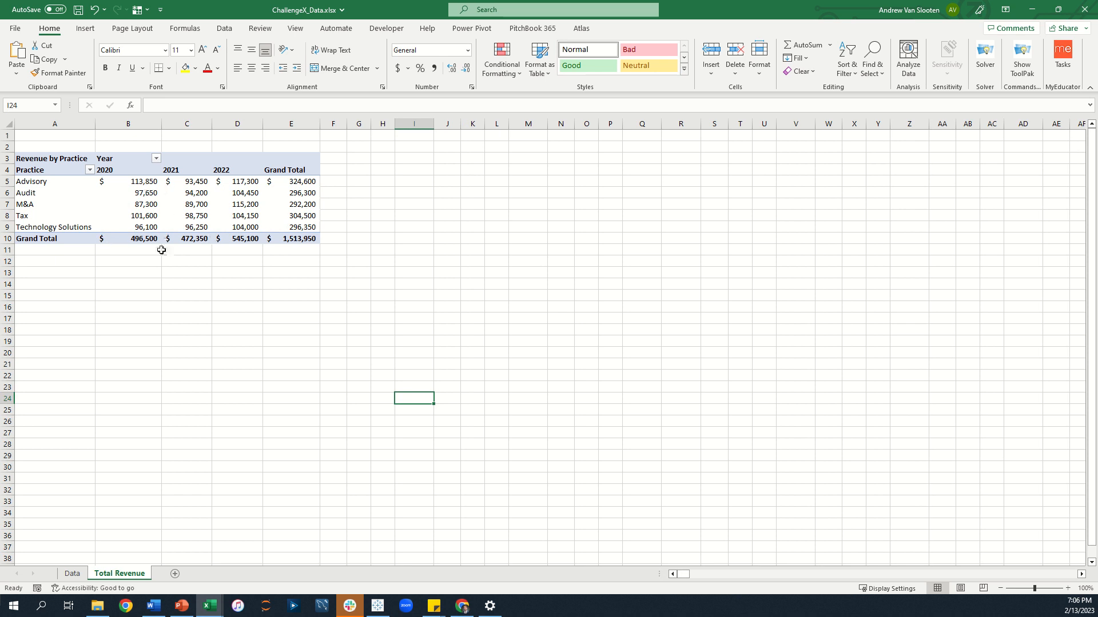
Insert another PivotTable from the Data sheet's table on a new worksheet.
left_click(72, 576)
left_click(128, 261)
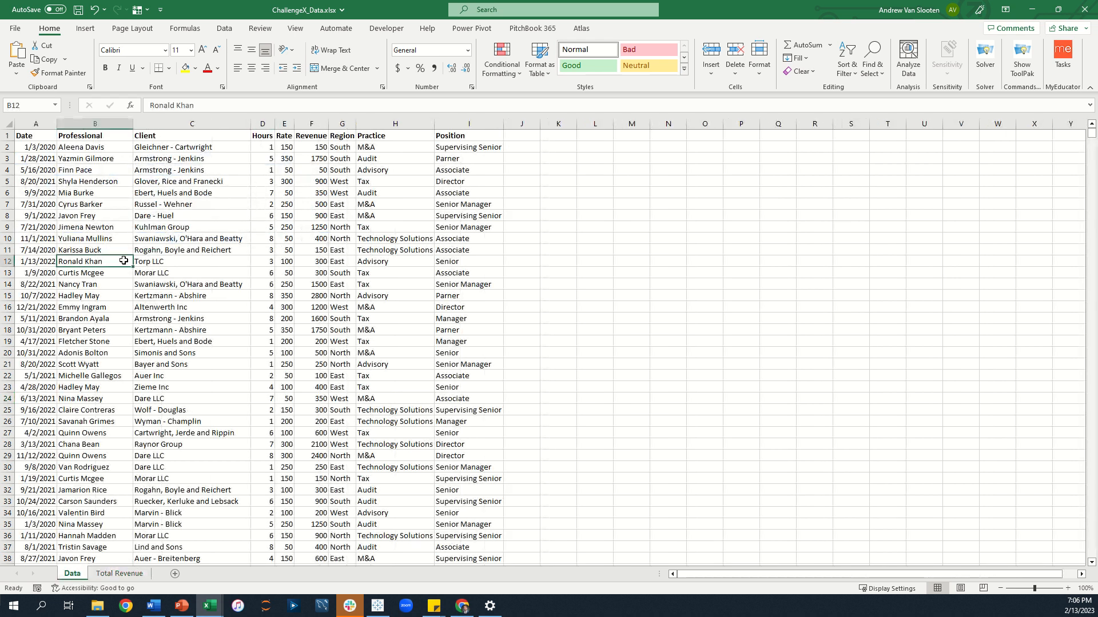
left_click(85, 28)
left_click(21, 58)
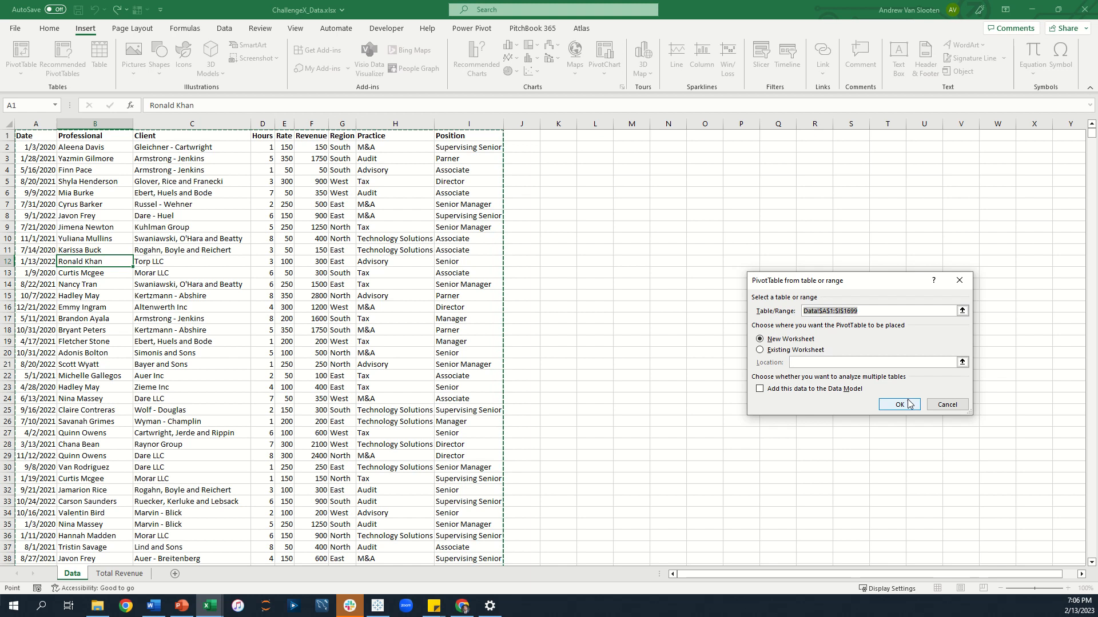
left_click(909, 403)
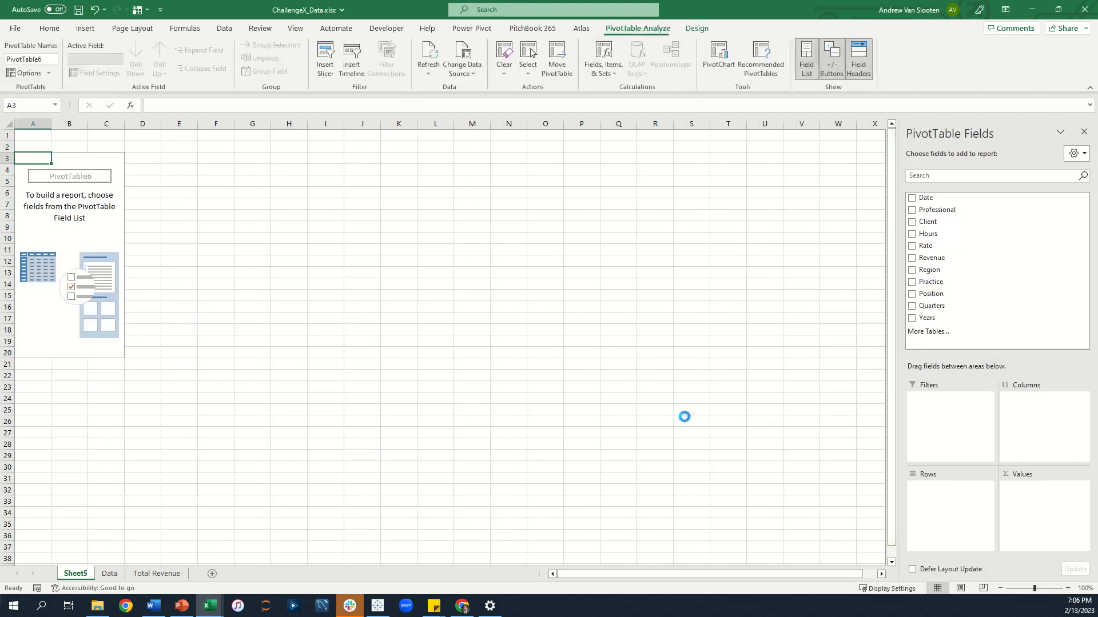
Rename the new pivot sheet Advisory Revenue 2022 and move it to the end after Total Revenue.
double_click(84, 577)
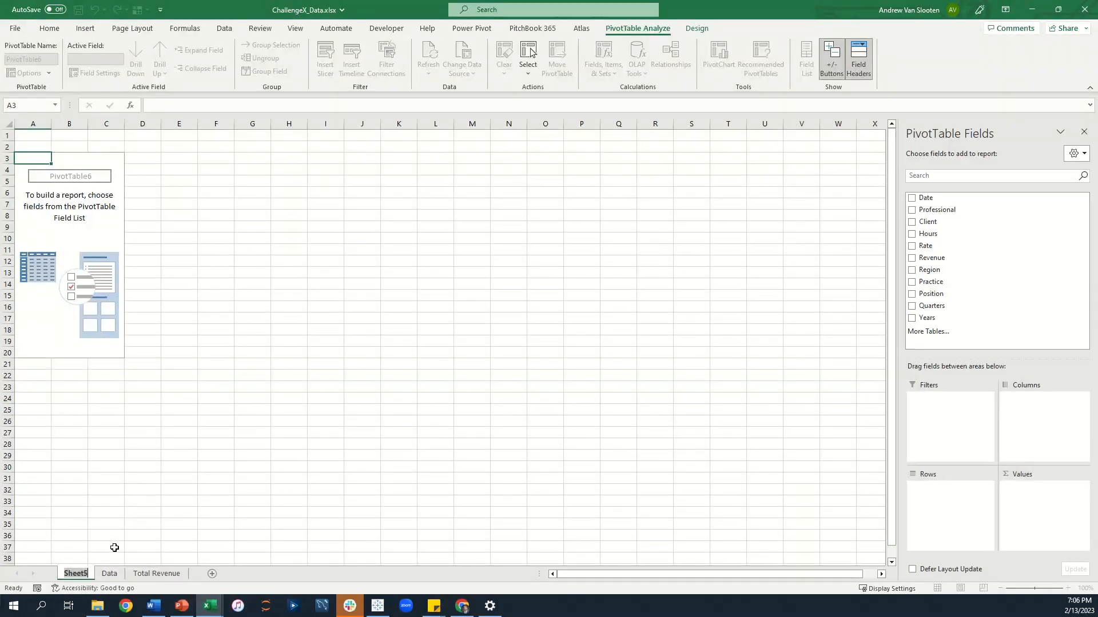
type("Advisory")
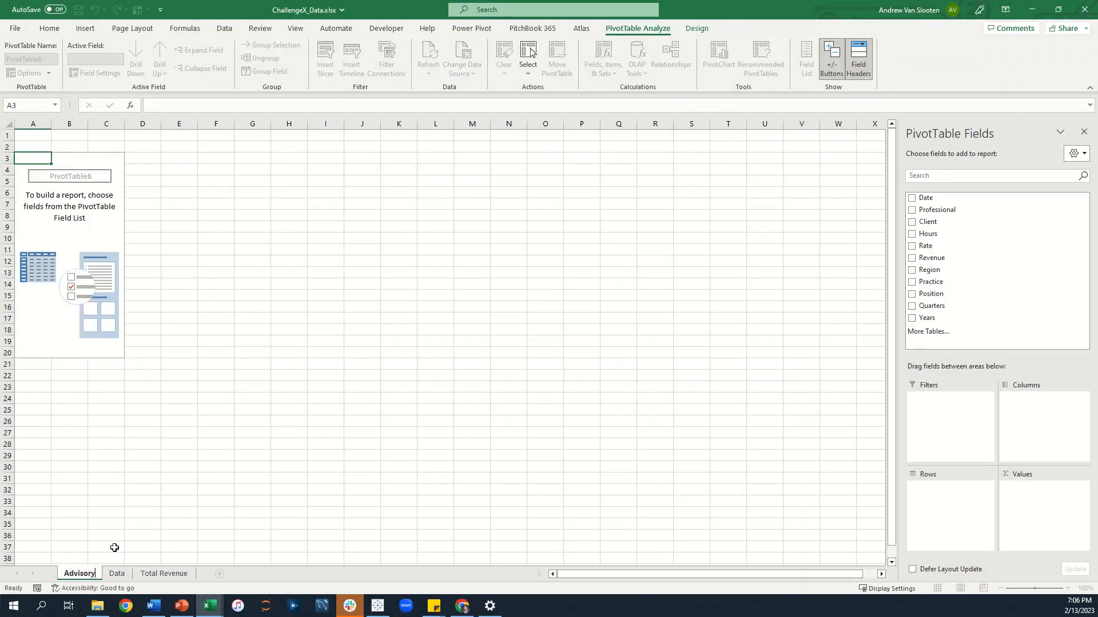
type(" Revenue")
key("Return")
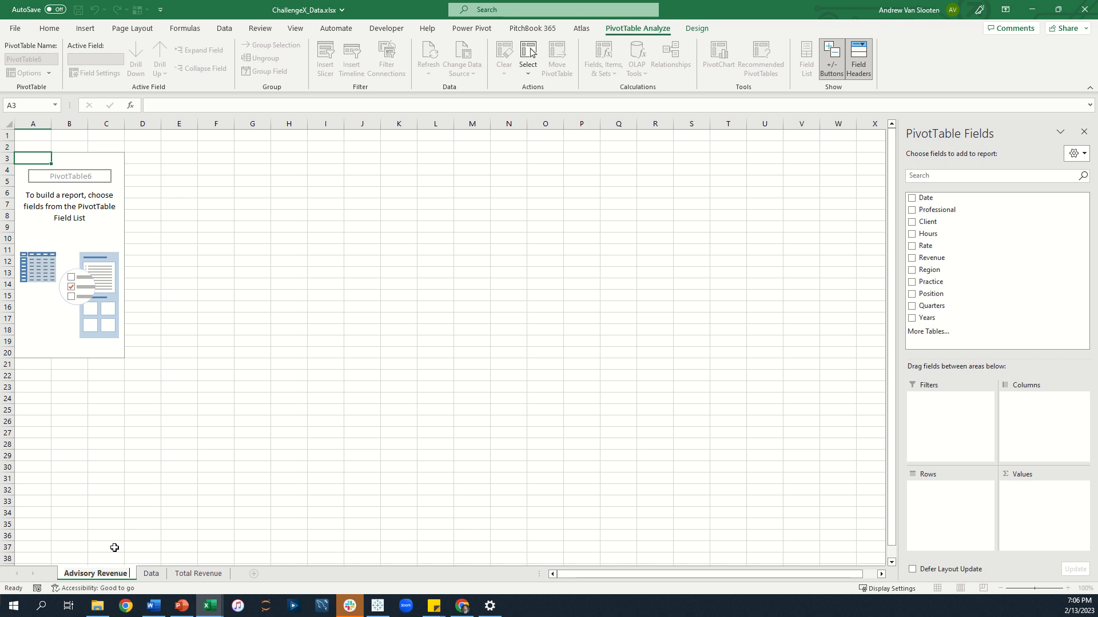
type("2022")
key("Return")
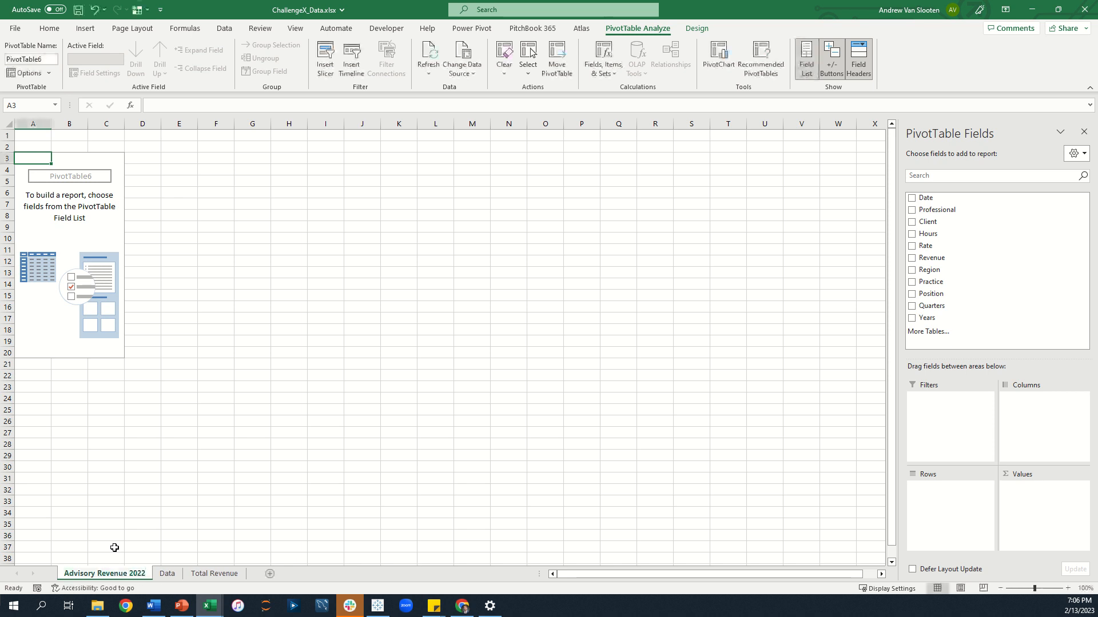
left_click_drag(124, 573, 247, 571)
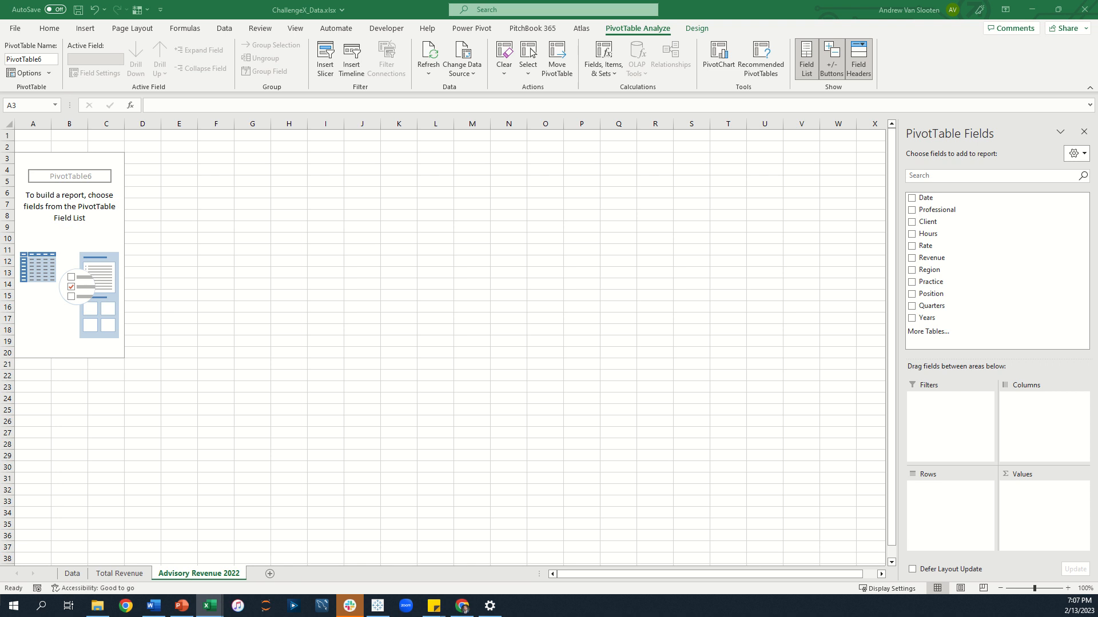
Add Region to the pivot's rows and Revenue to its values.
left_click(929, 271)
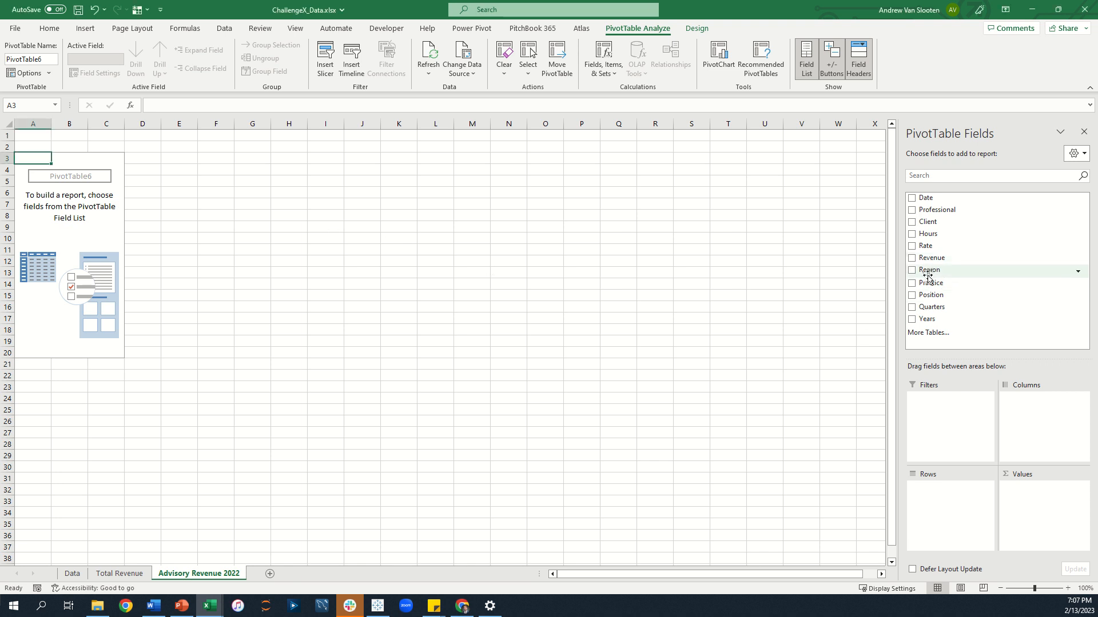
left_click_drag(928, 273, 941, 512)
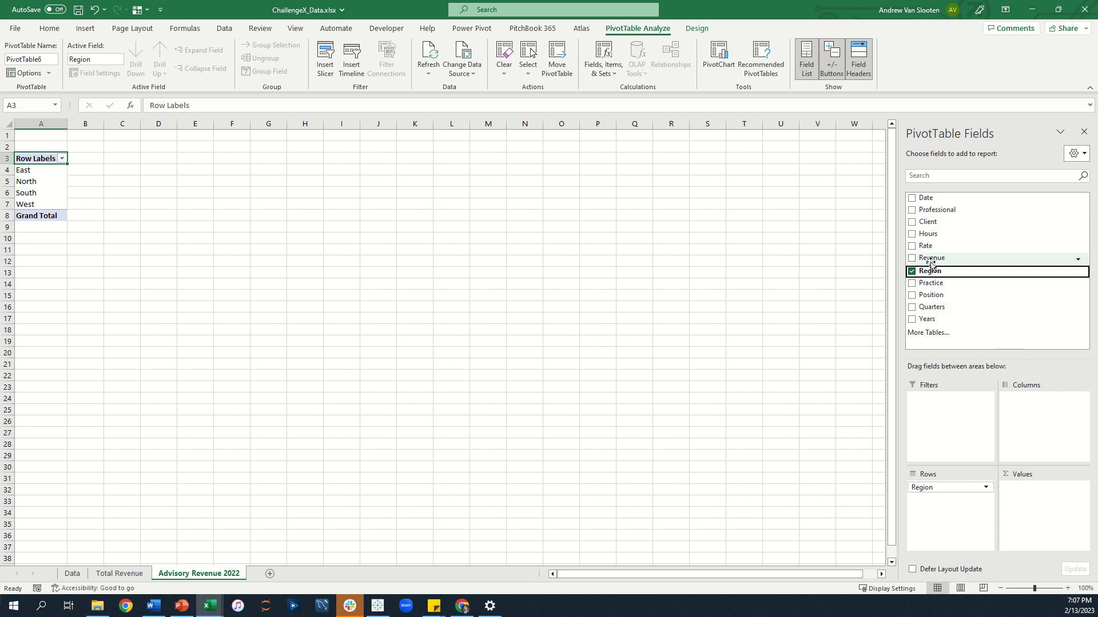
left_click_drag(931, 263, 1036, 490)
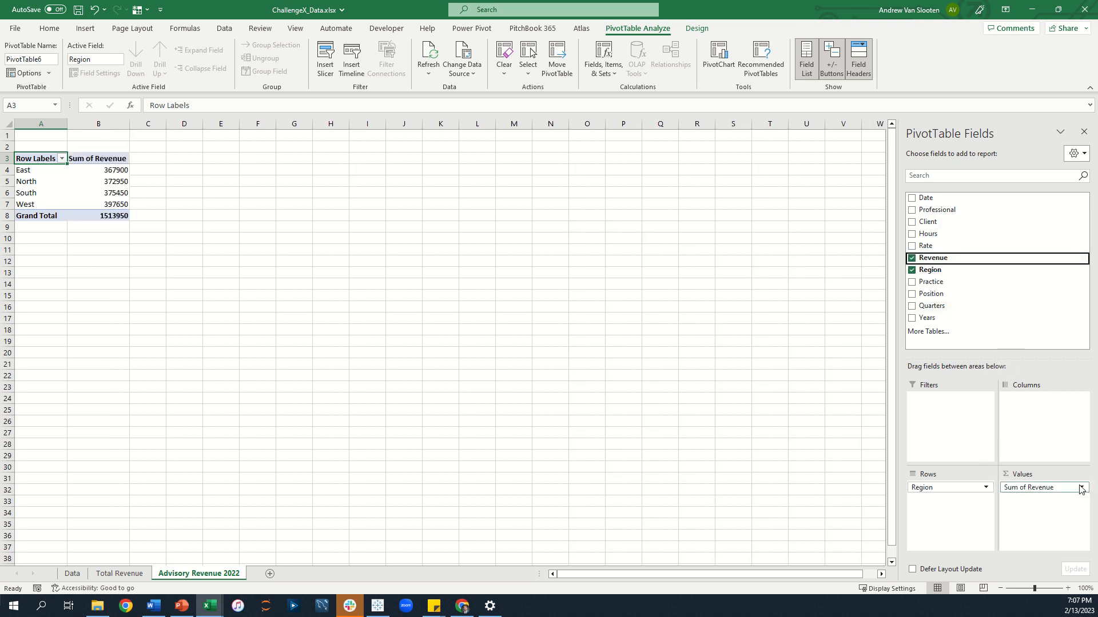
Rename the revenue value field to Total Revenue through its value field settings.
left_click(1081, 488)
left_click(1046, 471)
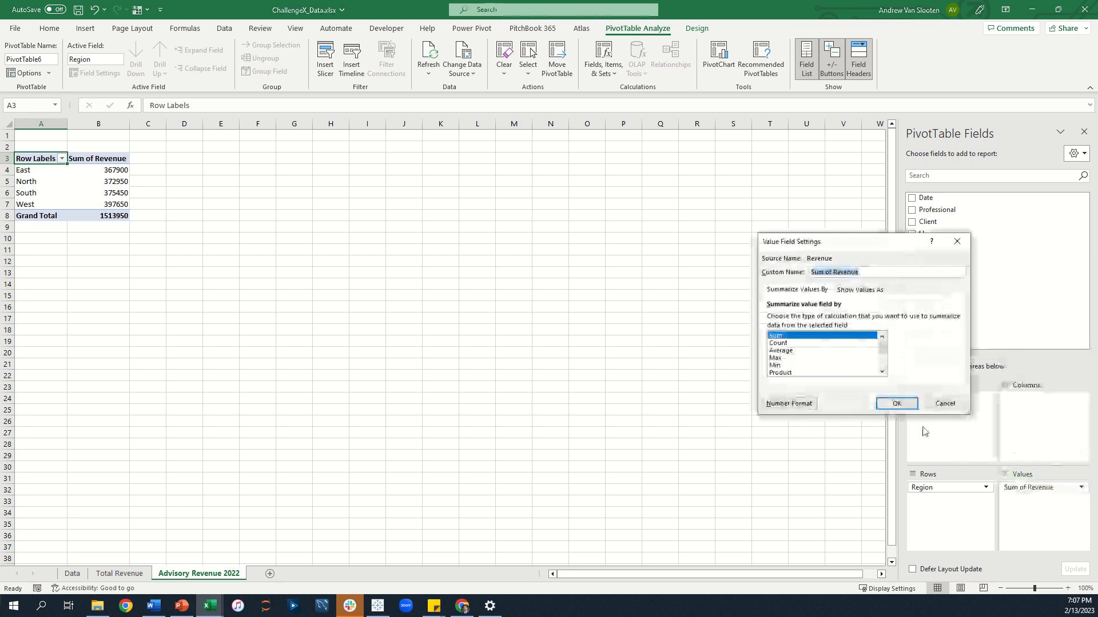
type("Total")
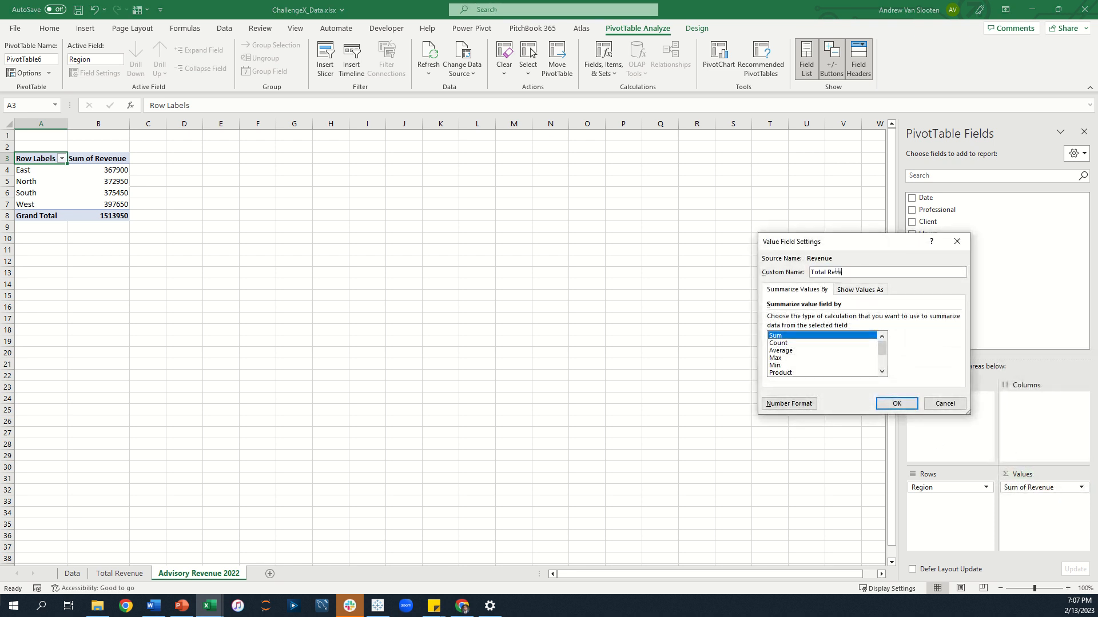
key("Return")
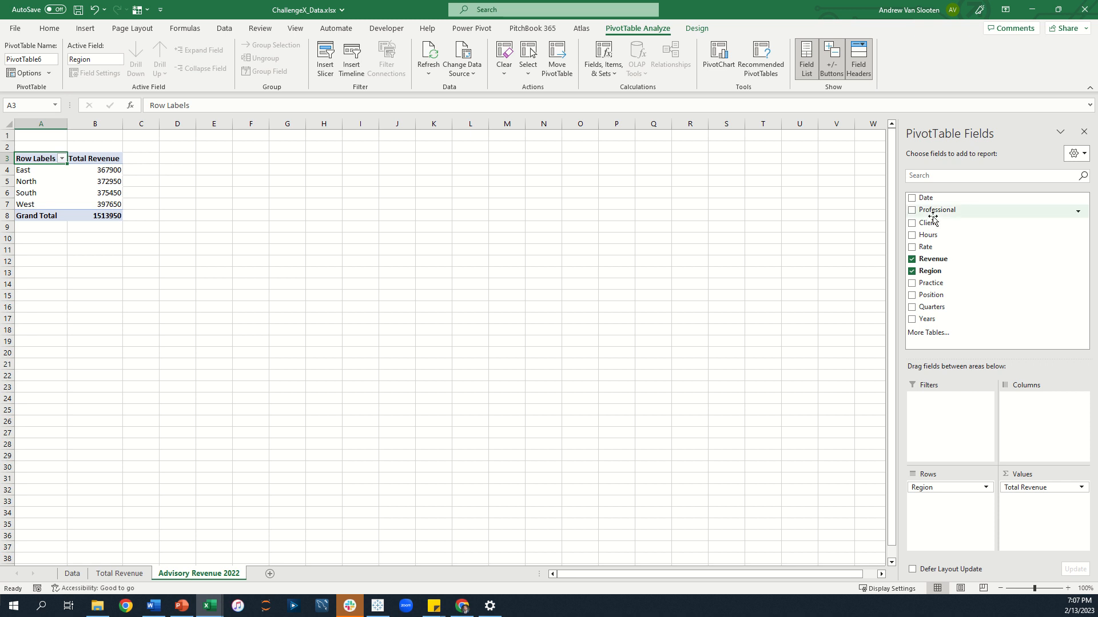
Add Practice as a report filter and filter it to Advisory.
left_click_drag(936, 282, 960, 422)
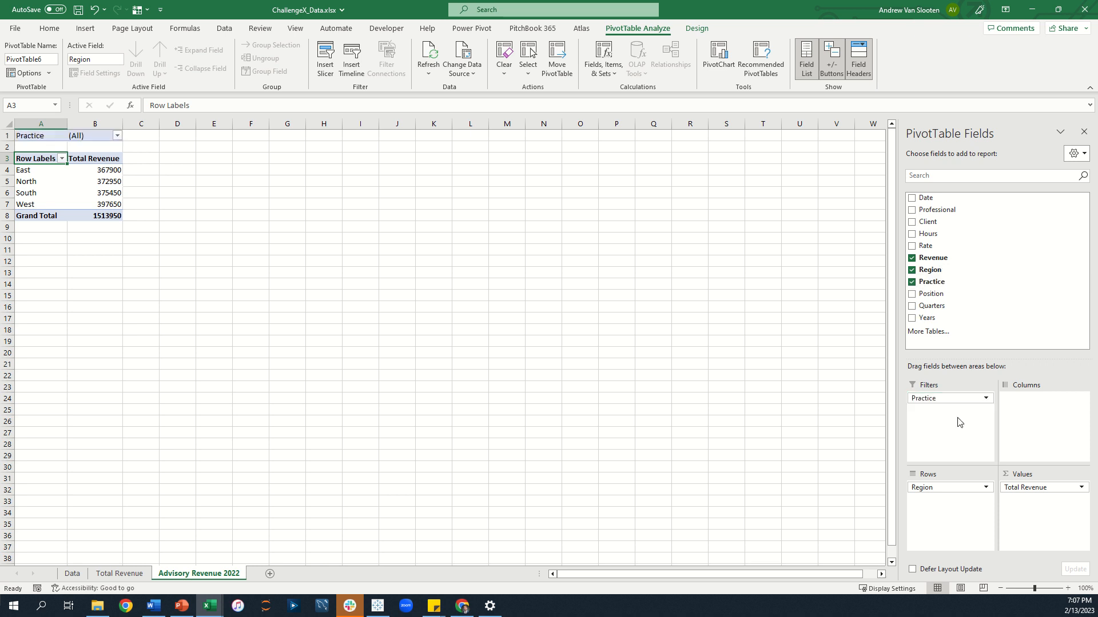
left_click(117, 136)
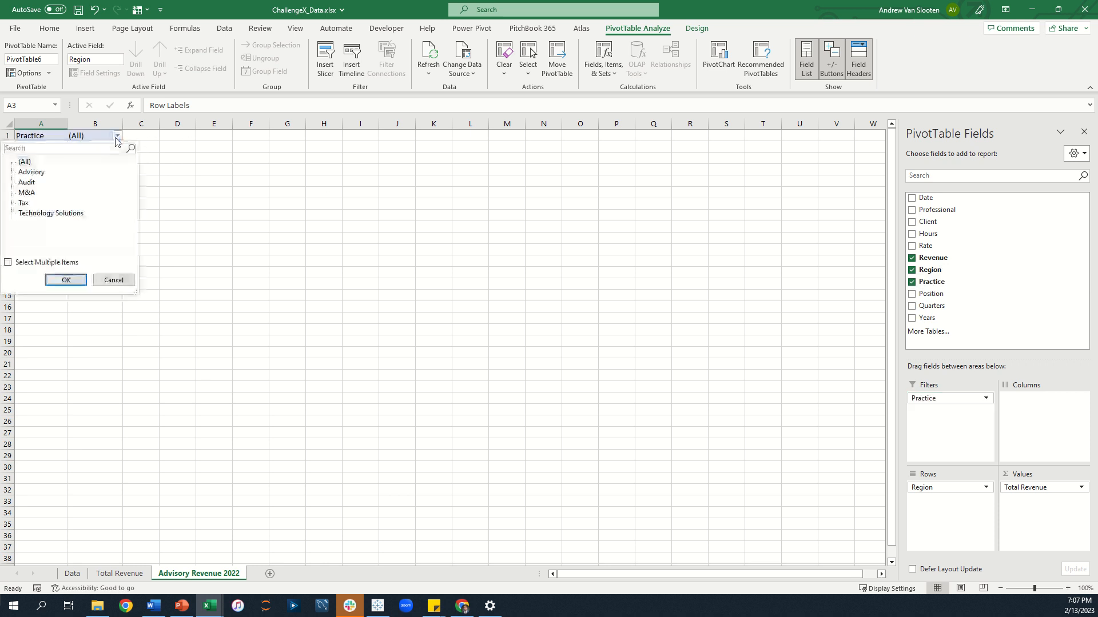
left_click(40, 172)
left_click(66, 280)
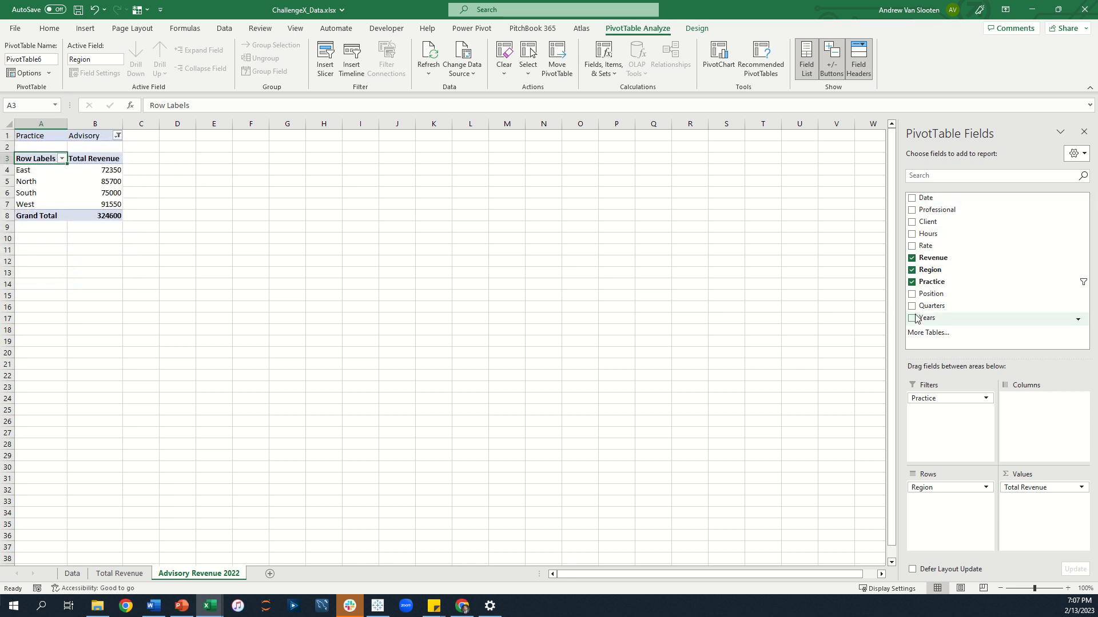
Add Years as a second report filter and filter it to 2022.
left_click_drag(929, 322, 950, 430)
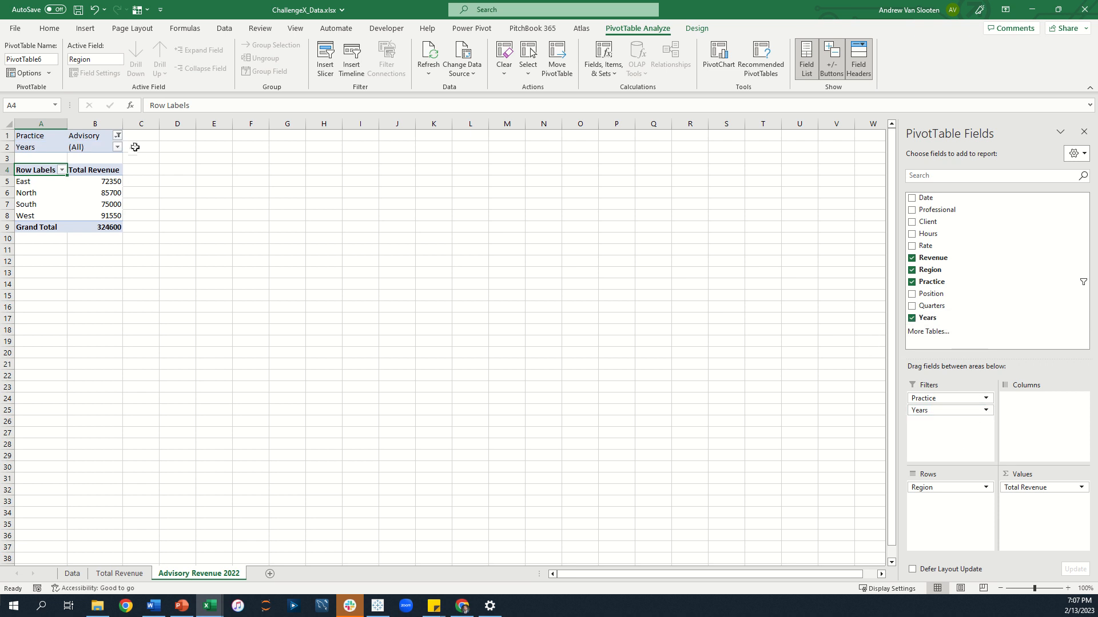
left_click(117, 147)
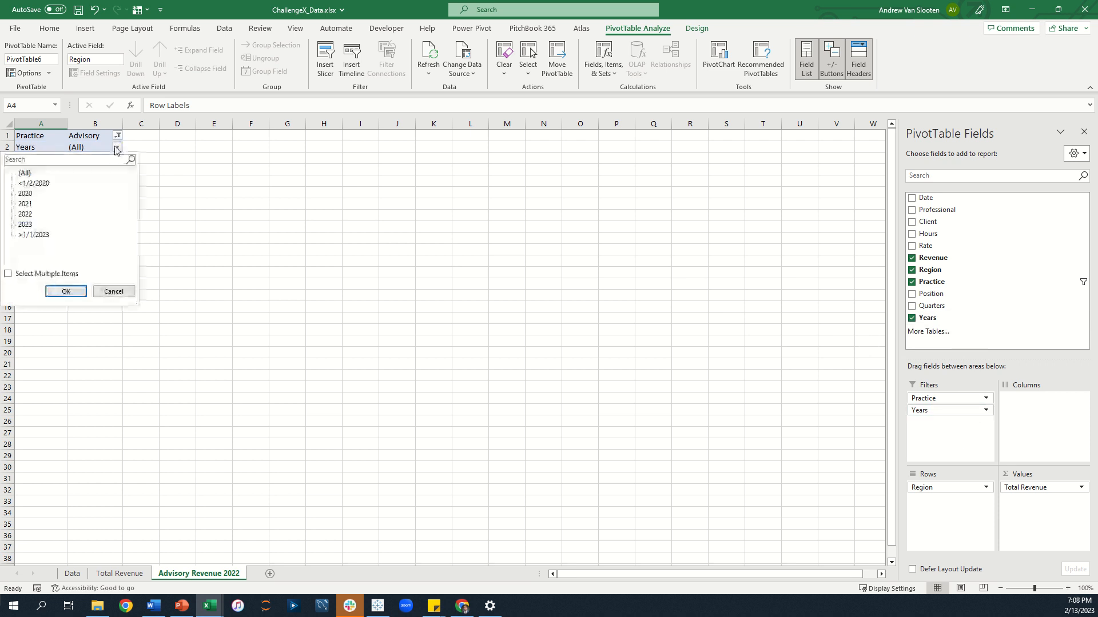
left_click(29, 215)
left_click(62, 292)
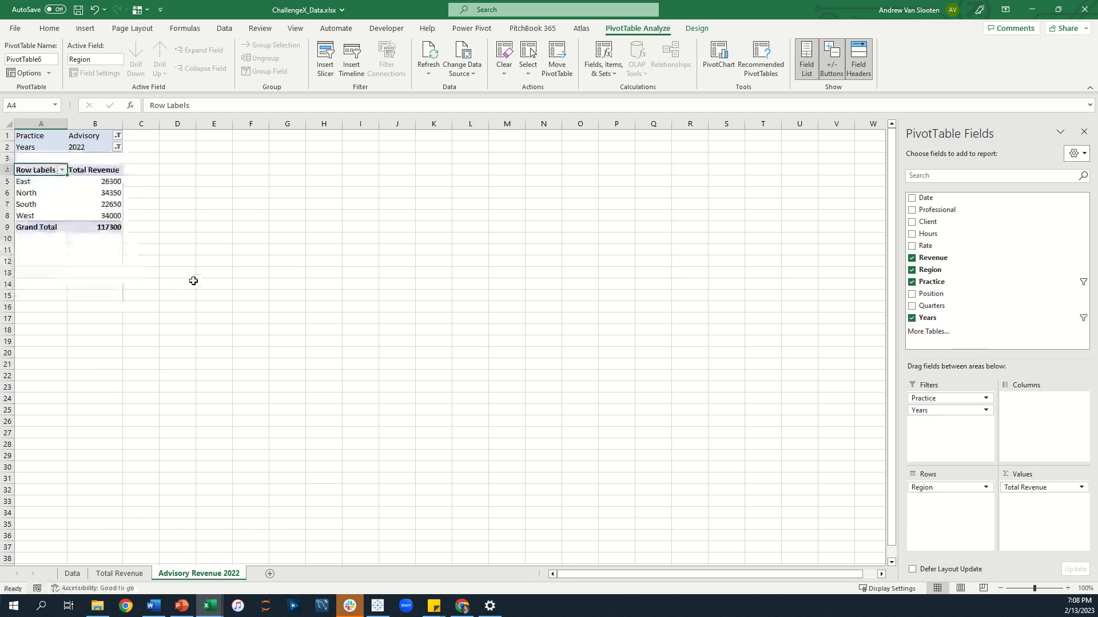
Apply accounting number format with no decimals to the East and Grand Total values.
left_click(103, 183)
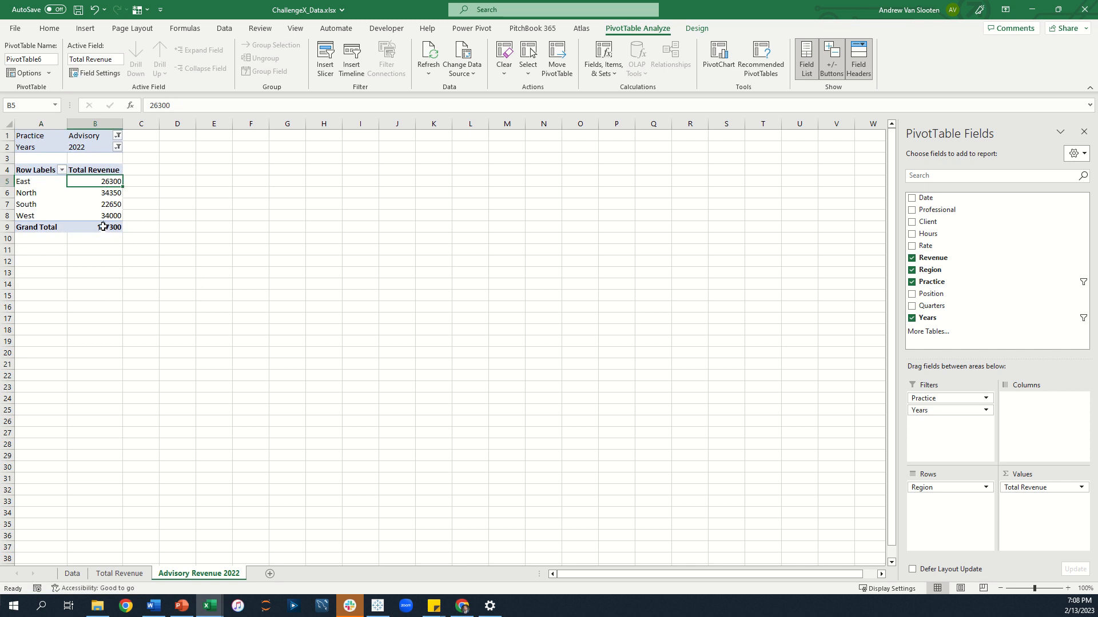
left_click(103, 227, "ctrl")
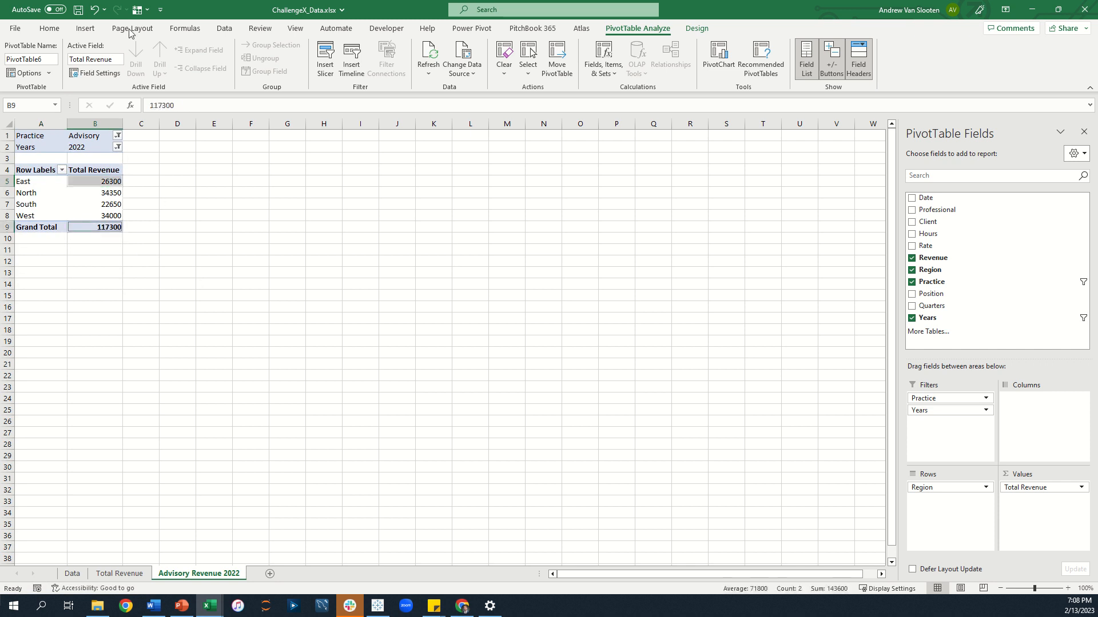
left_click(49, 28)
left_click(397, 69)
left_click(466, 68)
left_click(466, 68)
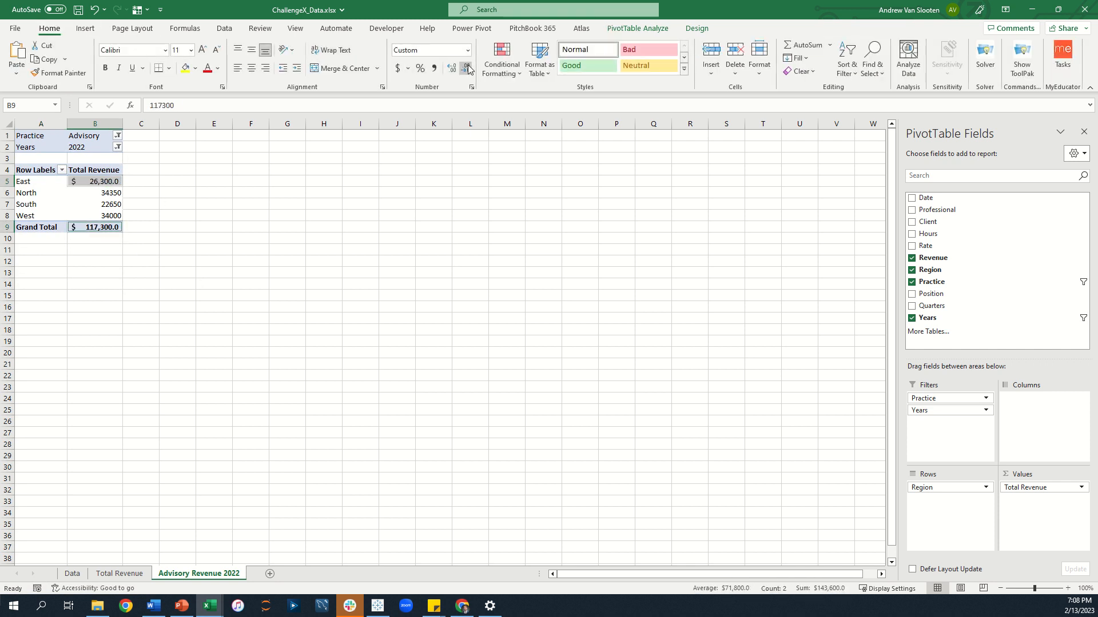
Apply comma style with no decimals to the North through West values.
left_click_drag(102, 194, 102, 217)
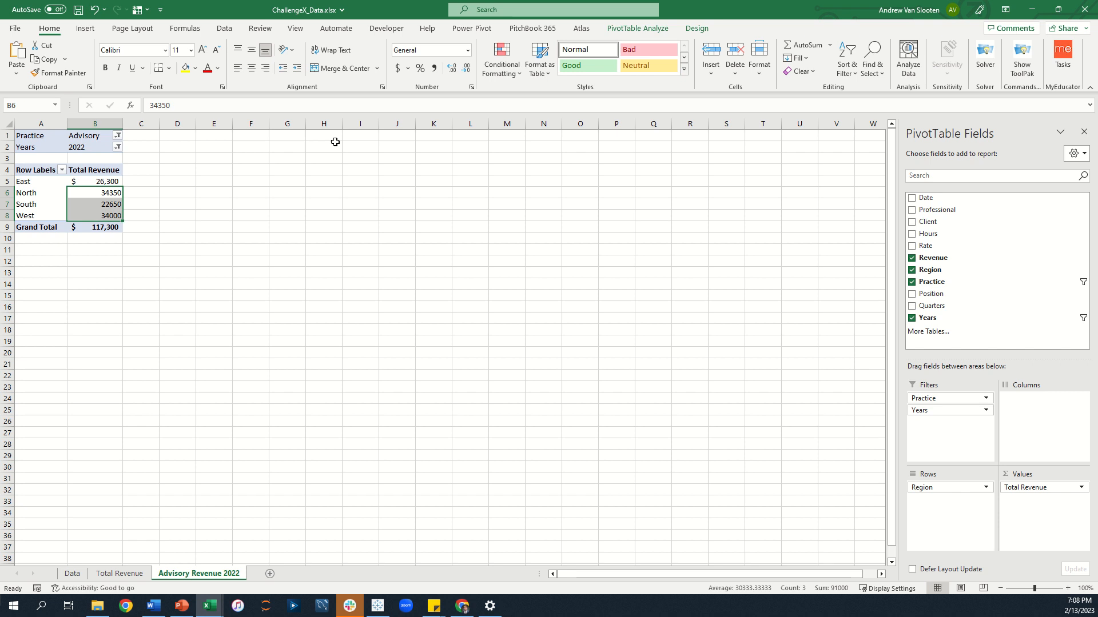
left_click(434, 68)
left_click(466, 68)
left_click(466, 68)
left_click(251, 274)
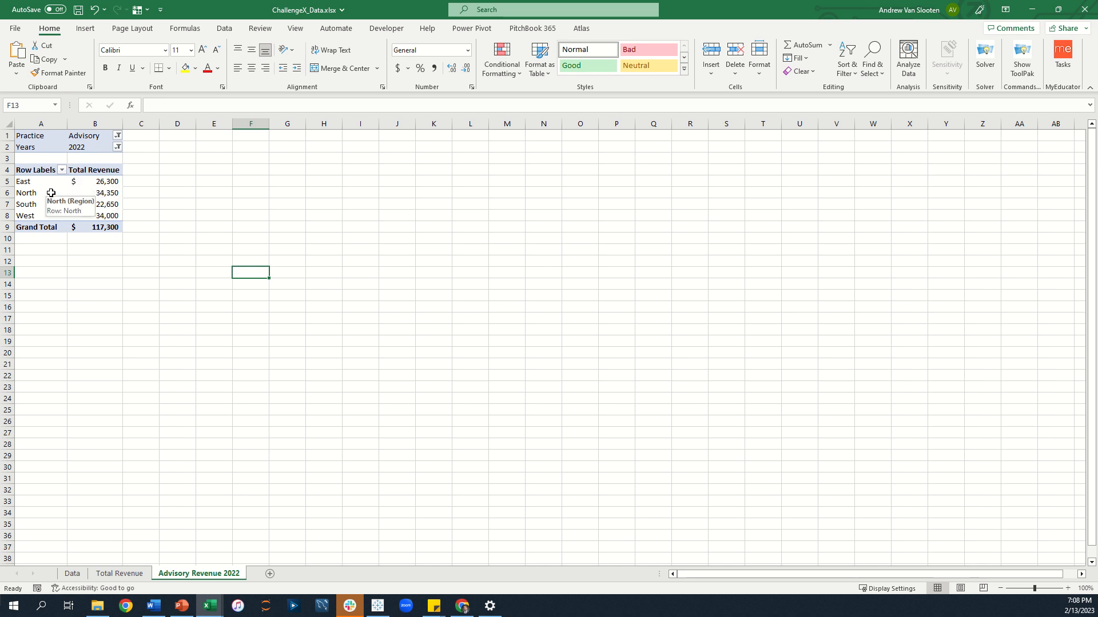
Rename the pivot's row header to Region.
left_click(71, 193)
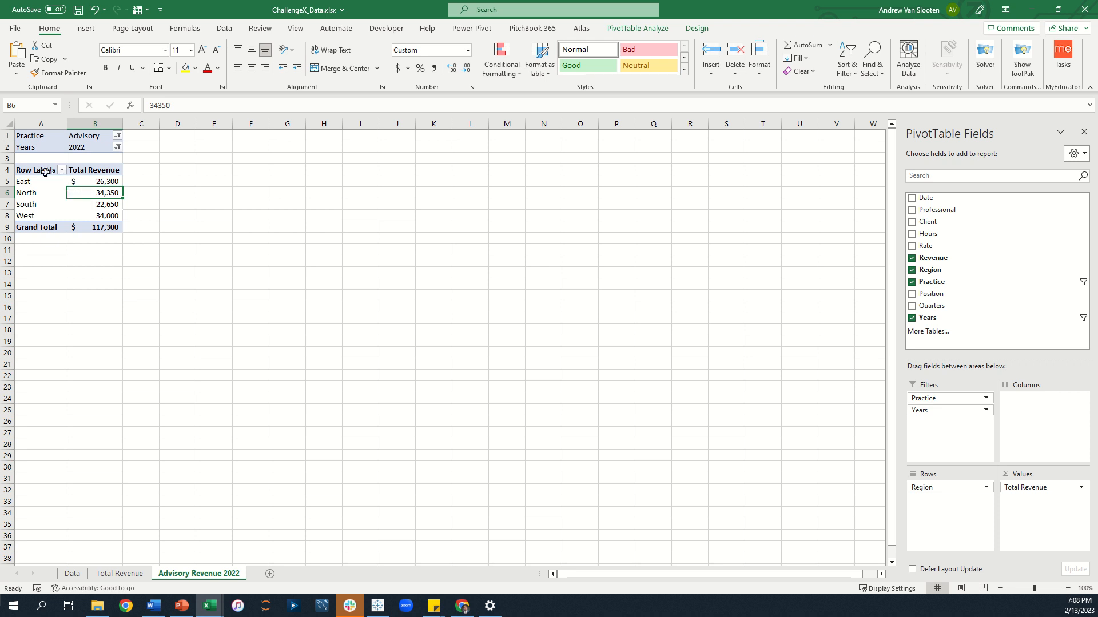
left_click(45, 172)
type("R")
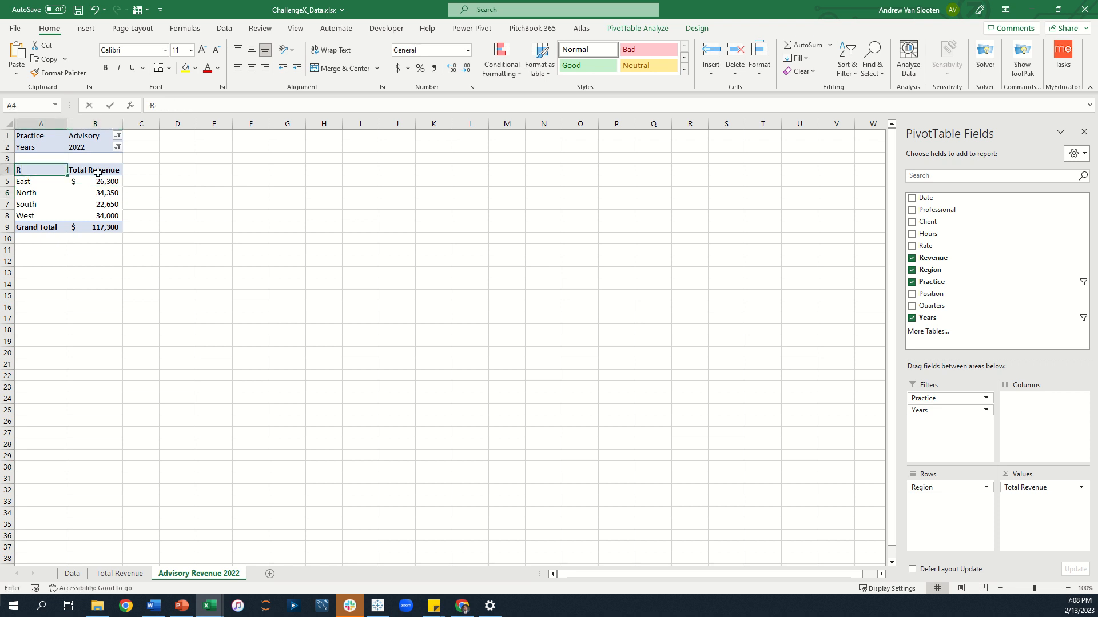
type("egion")
key("Return")
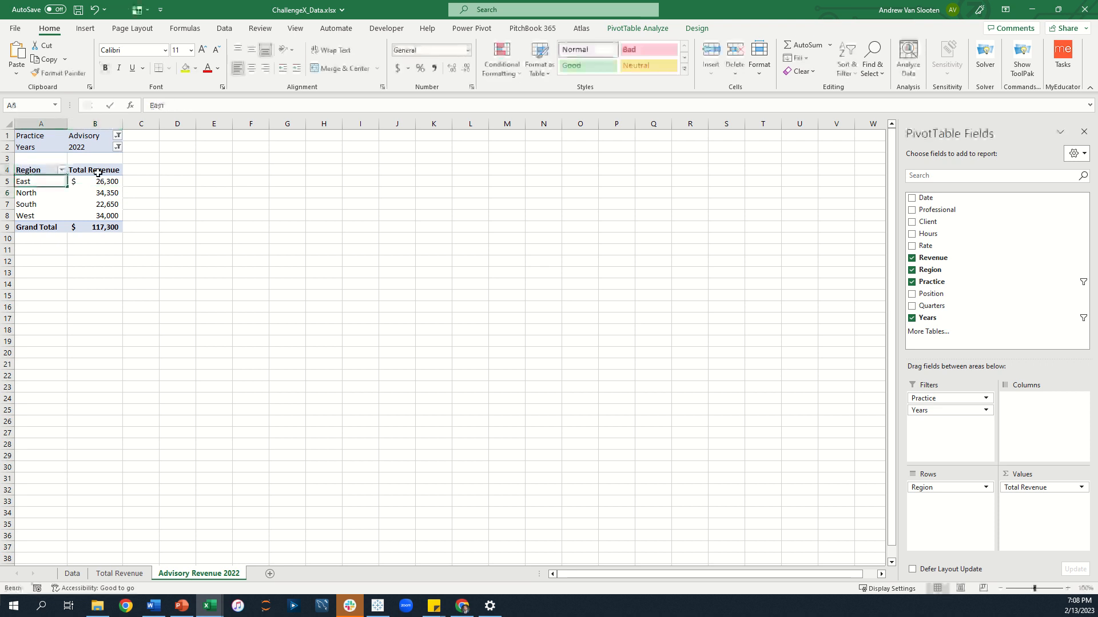
Sort the regions in descending order by Total Revenue.
left_click(62, 171)
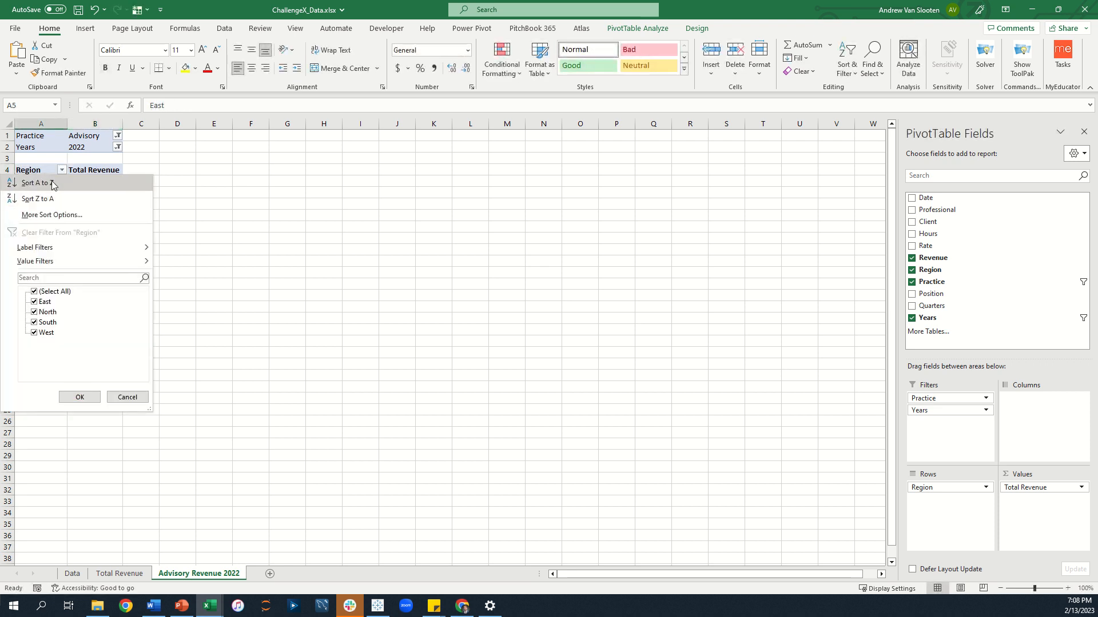
left_click(53, 215)
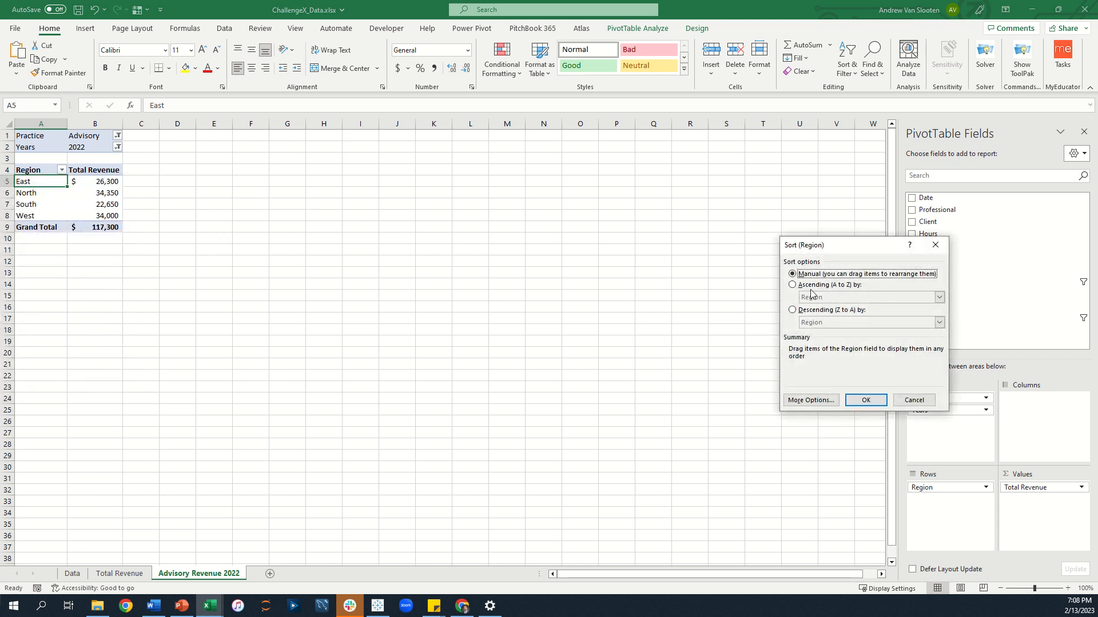
left_click_drag(825, 241, 306, 145)
left_click(274, 190)
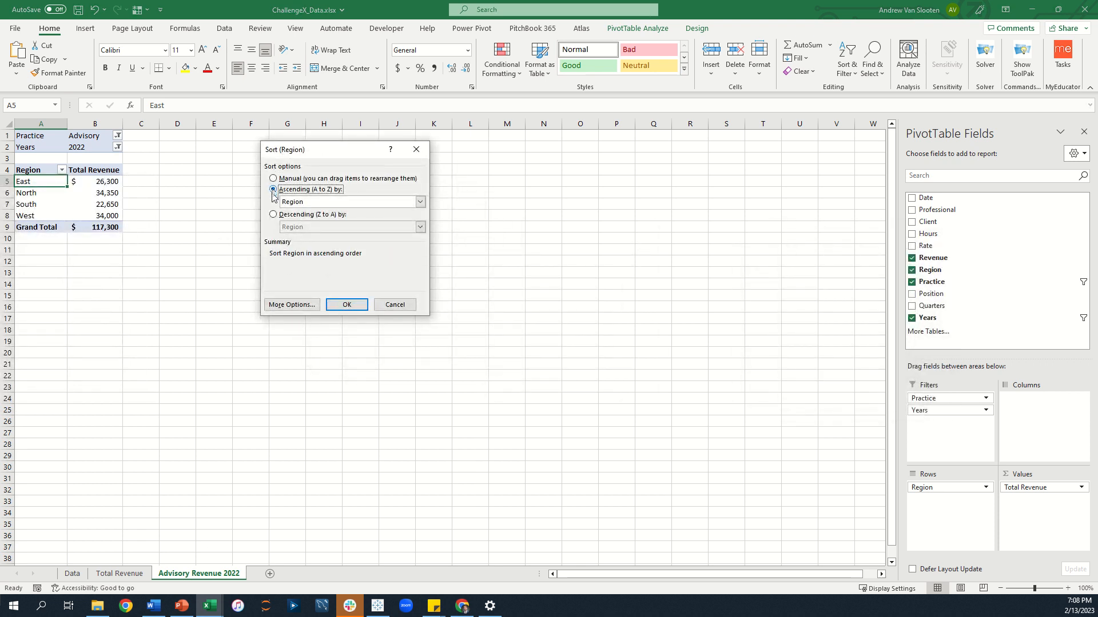
left_click(273, 214)
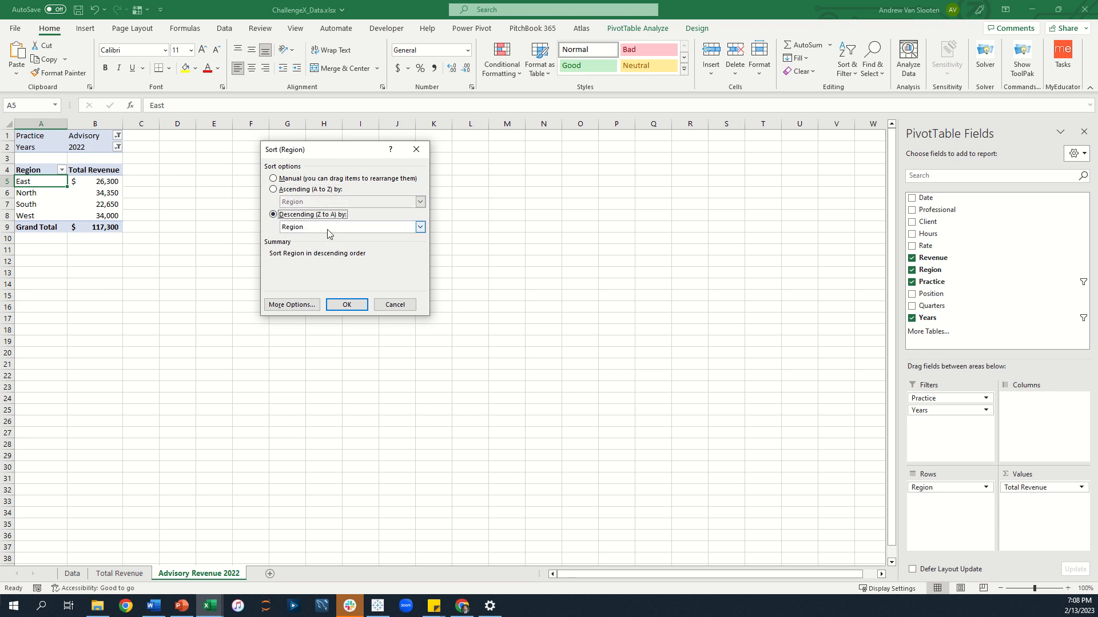
left_click(327, 229)
left_click(317, 246)
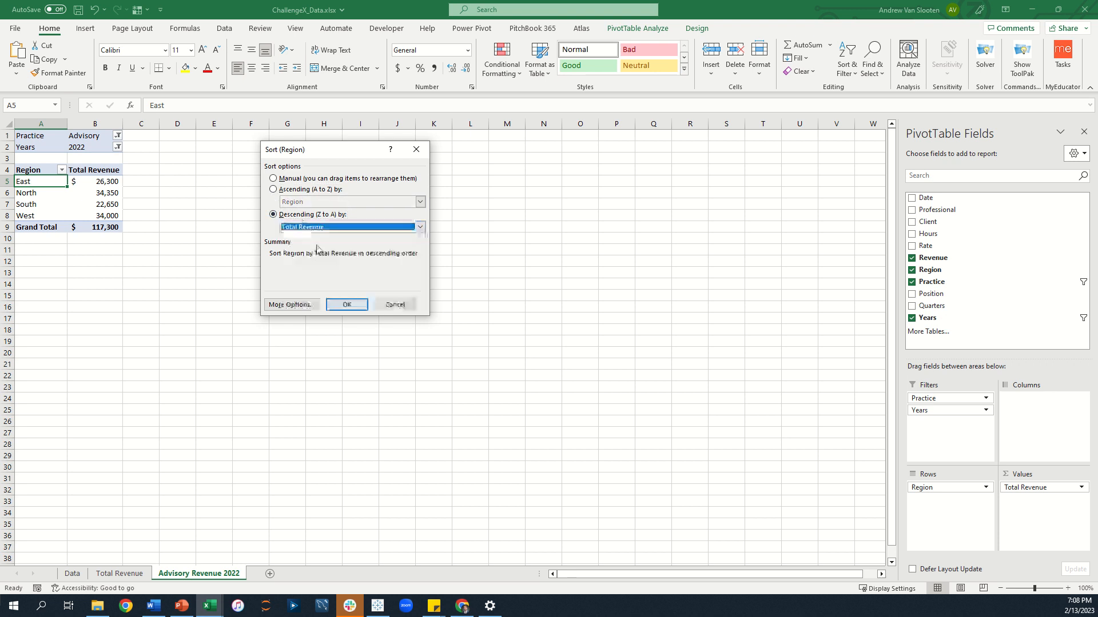
left_click(356, 304)
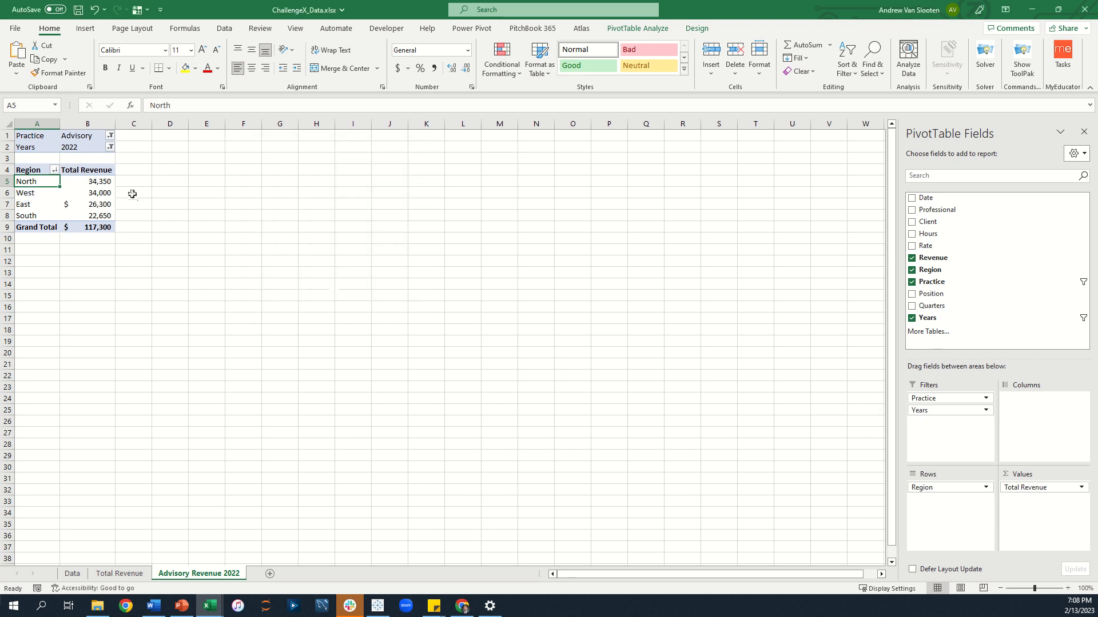
Switch East's value to comma style and the top North value to accounting format, both without decimals.
left_click(106, 204)
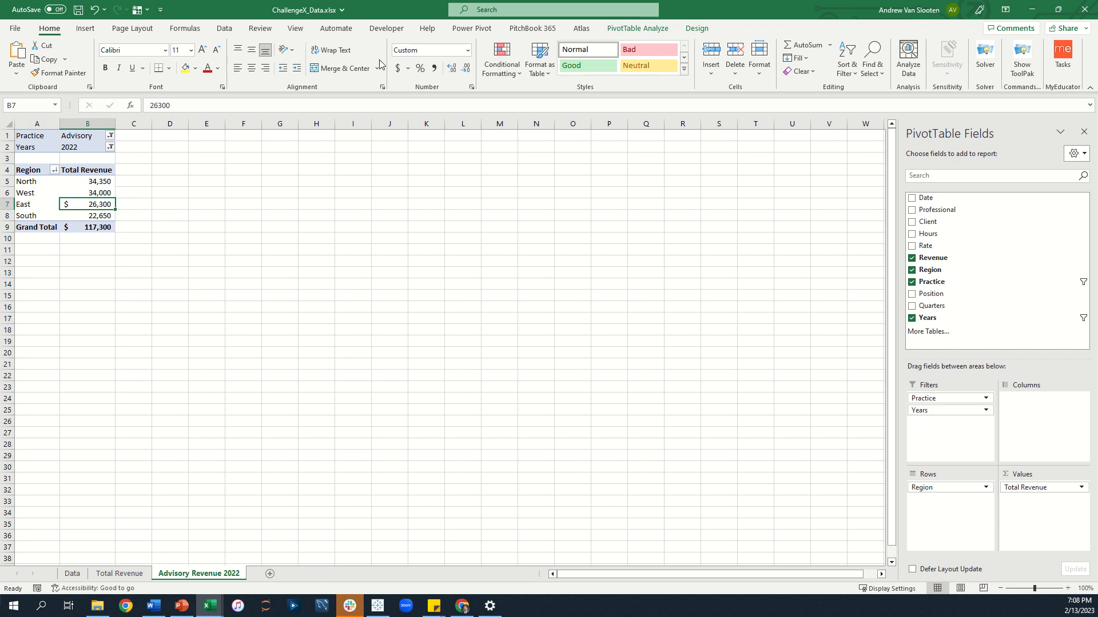
left_click(433, 68)
left_click(466, 70)
left_click(466, 70)
left_click(101, 181)
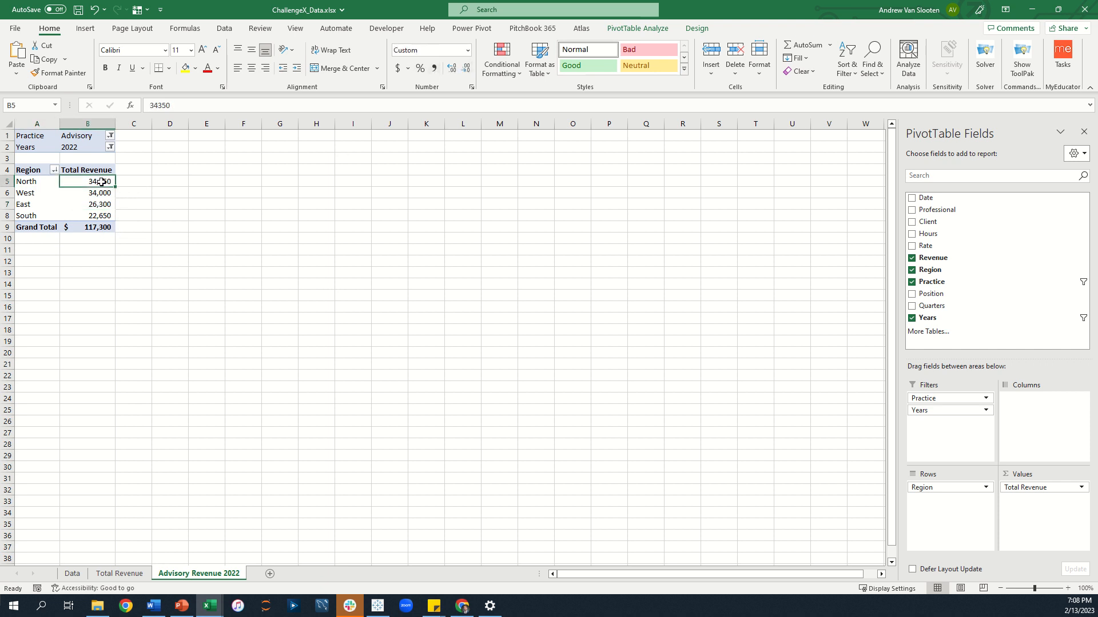
left_click(397, 69)
left_click(466, 70)
left_click(466, 71)
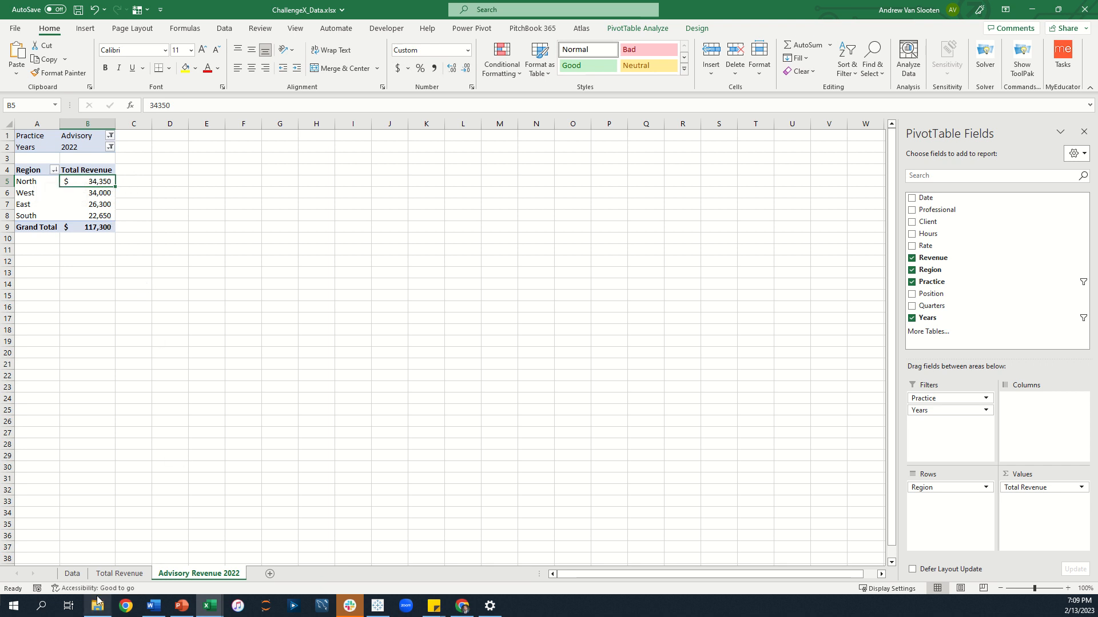
Insert a new PivotTable from the Data sheet's table range on a new worksheet.
left_click(74, 574)
left_click(150, 274)
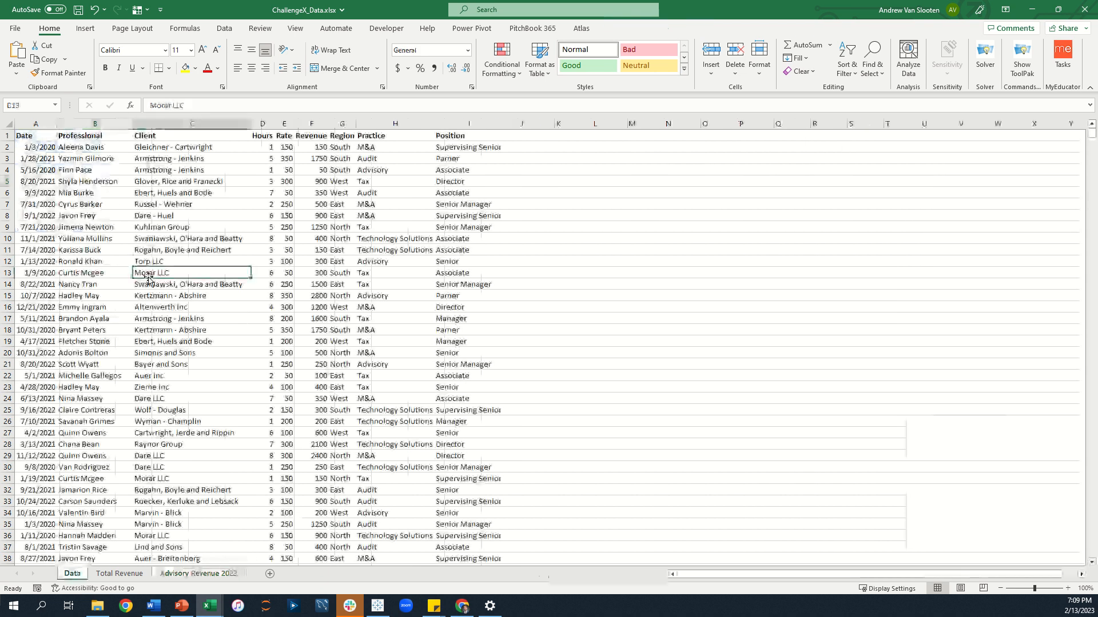
left_click(83, 30)
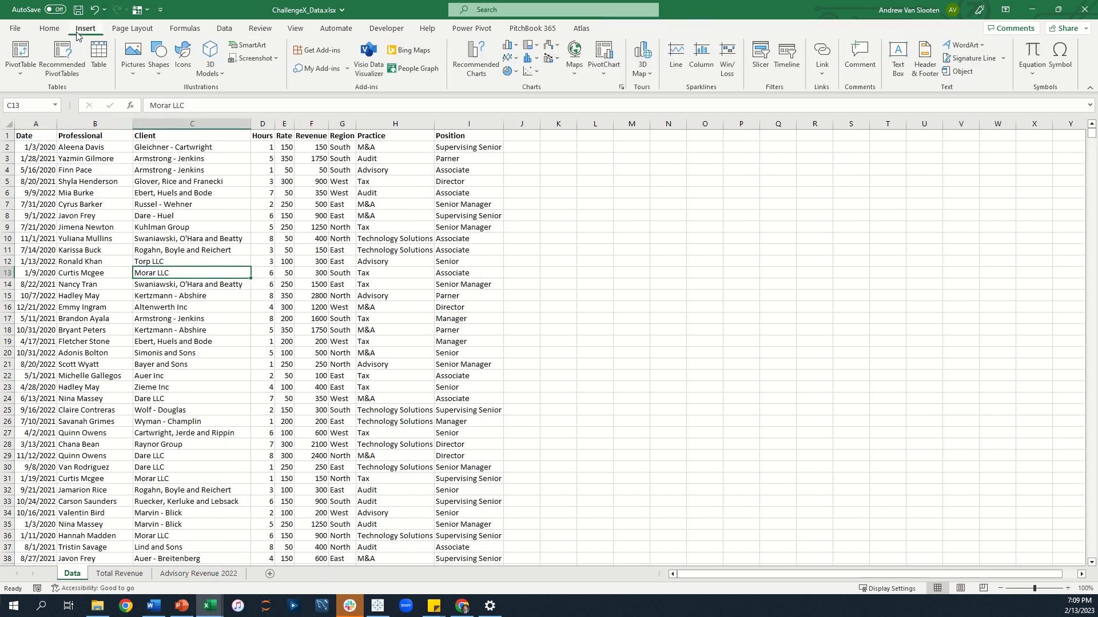
left_click(21, 51)
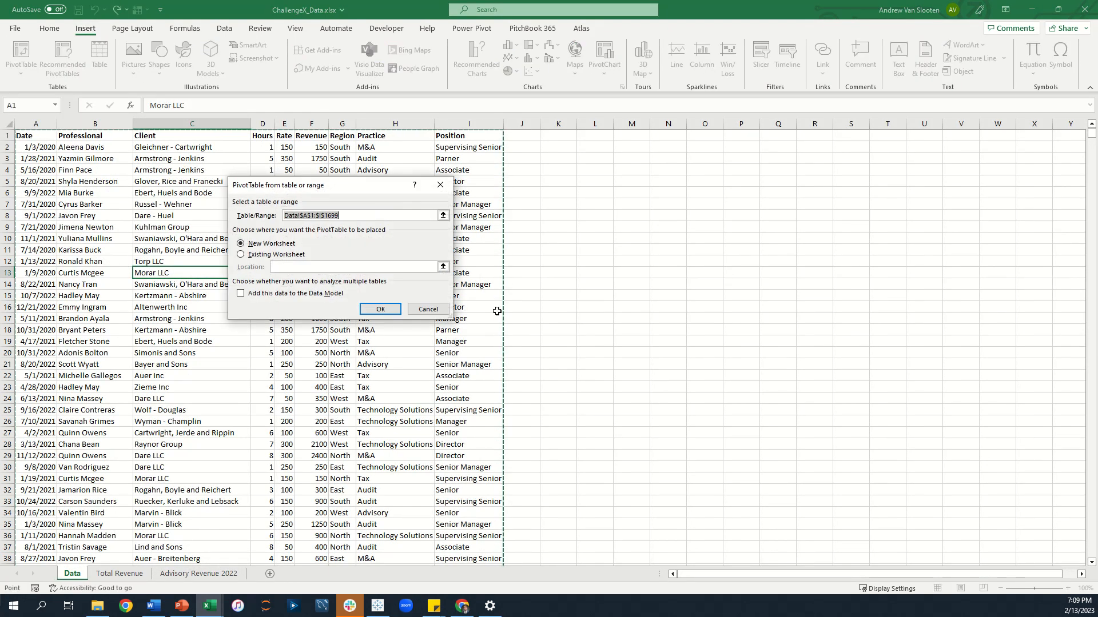
left_click(383, 309)
Rename the new sheet South Region Advisory Detail and move it to the end of the sheet tabs.
double_click(72, 574)
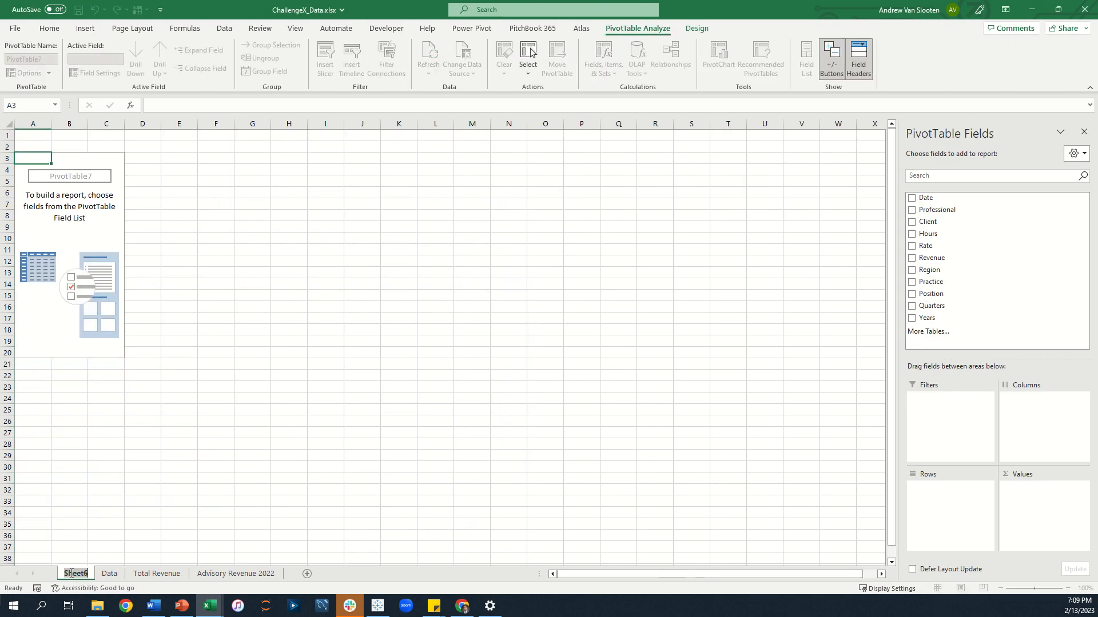
type("So")
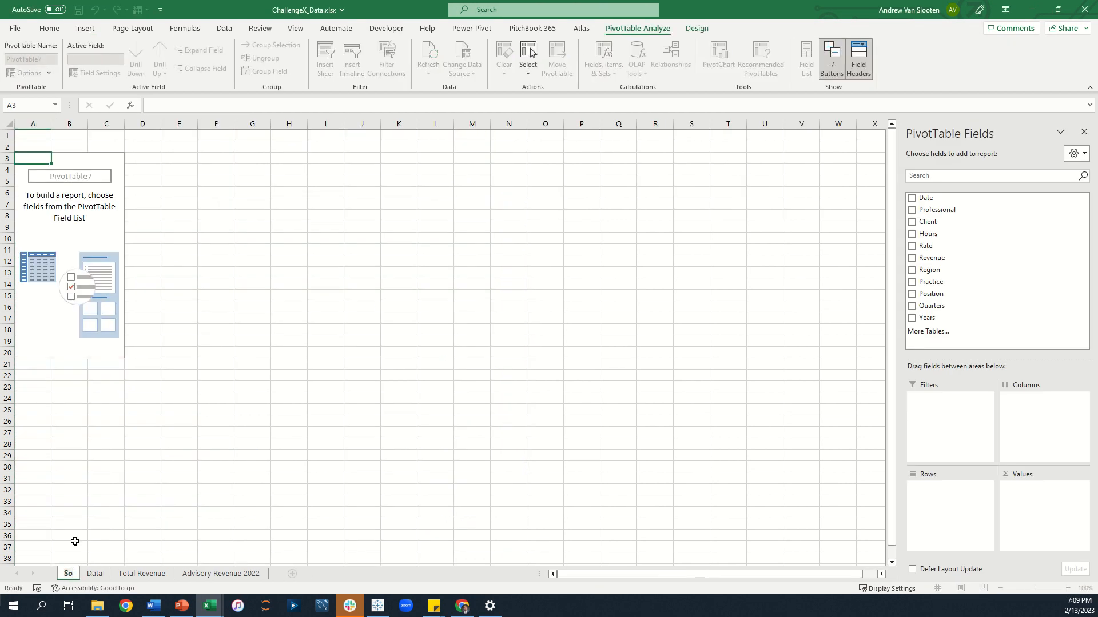
type("uth Region")
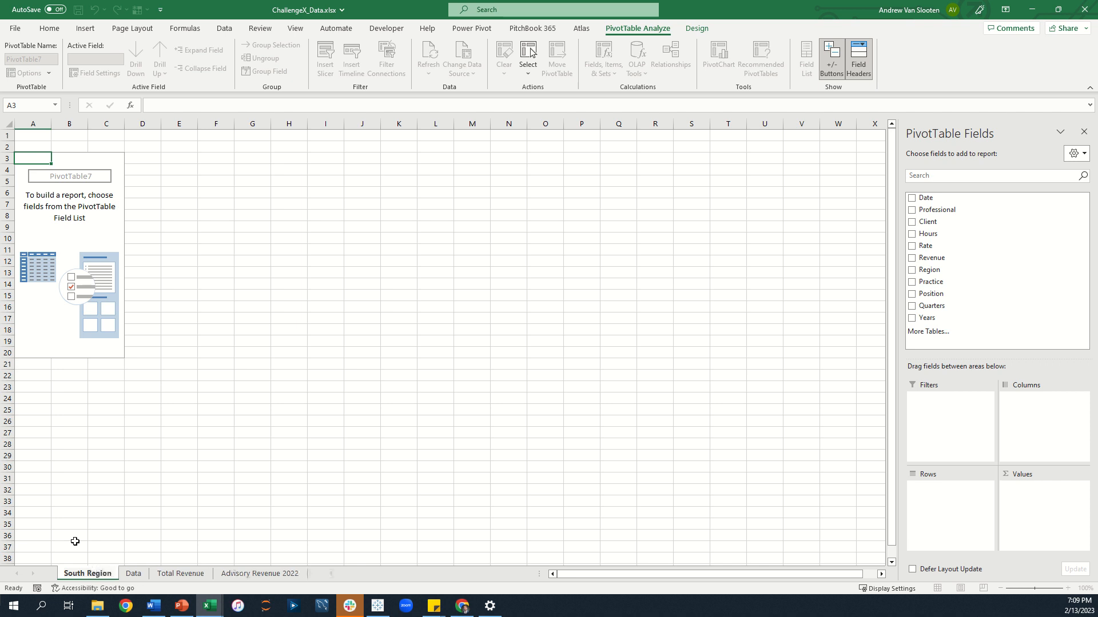
type(" Advisory Detail")
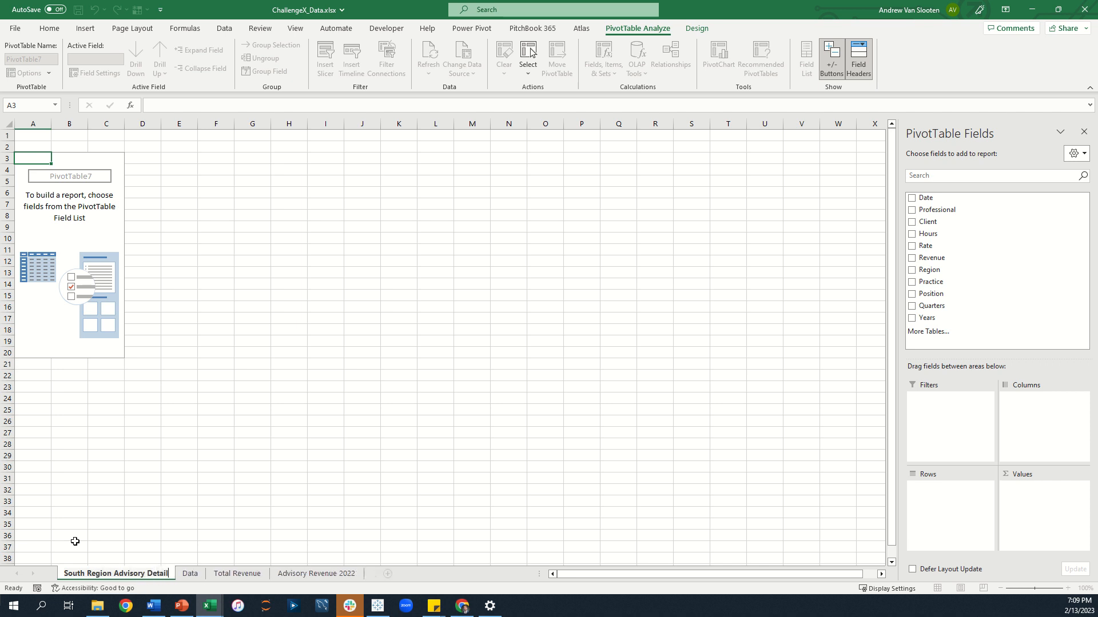
key("Return")
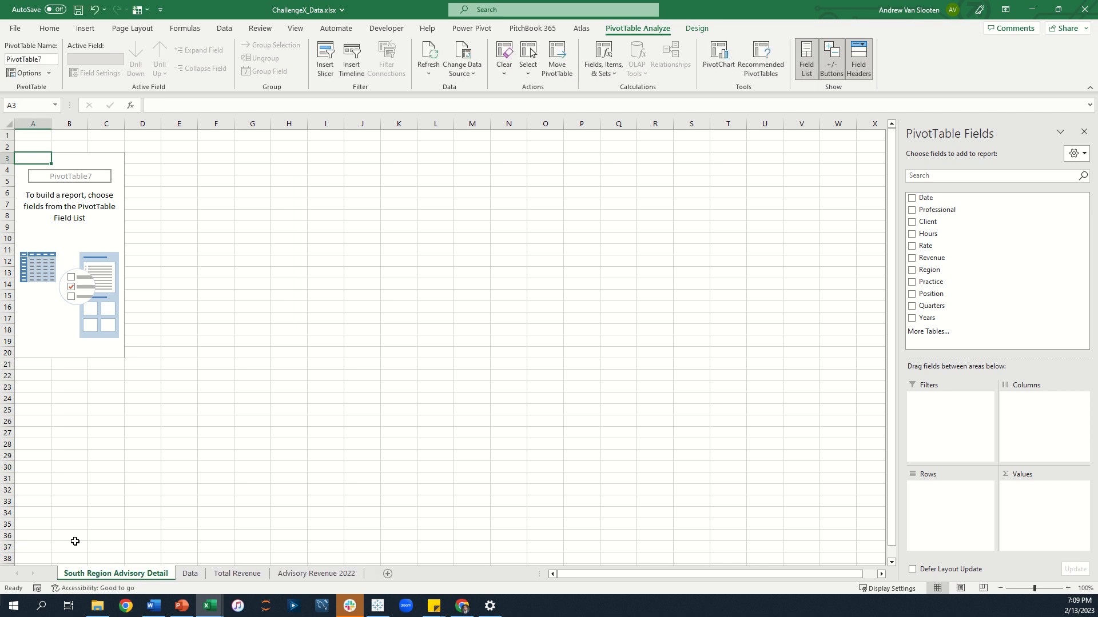
left_click_drag(117, 578, 360, 578)
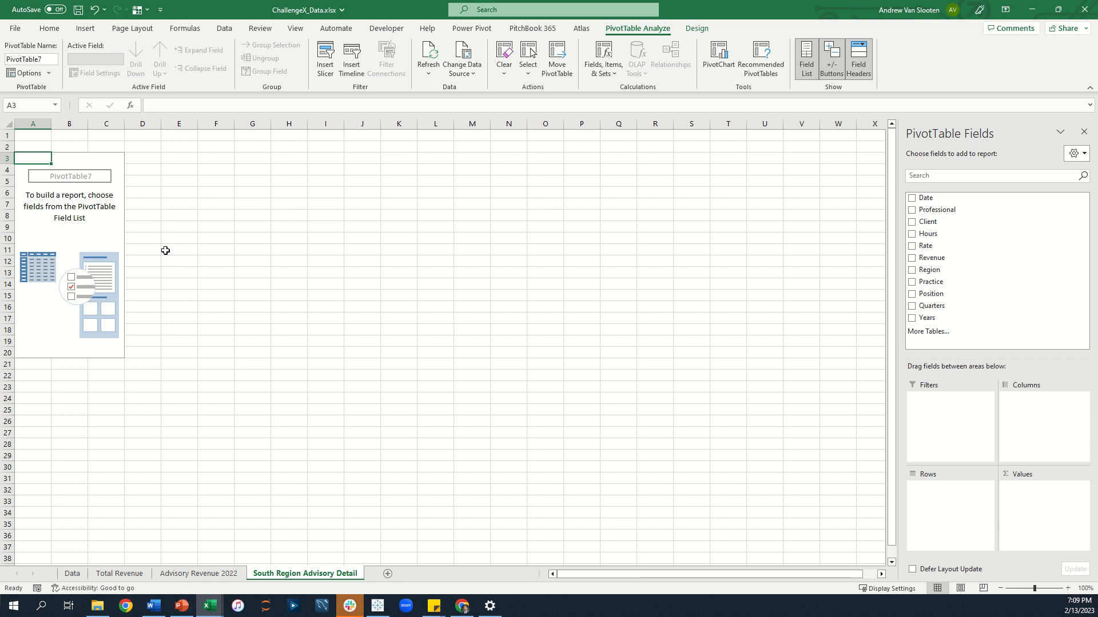
Add Revenue, Hours and Rate to the pivot's Values area.
left_click_drag(929, 258, 1032, 491)
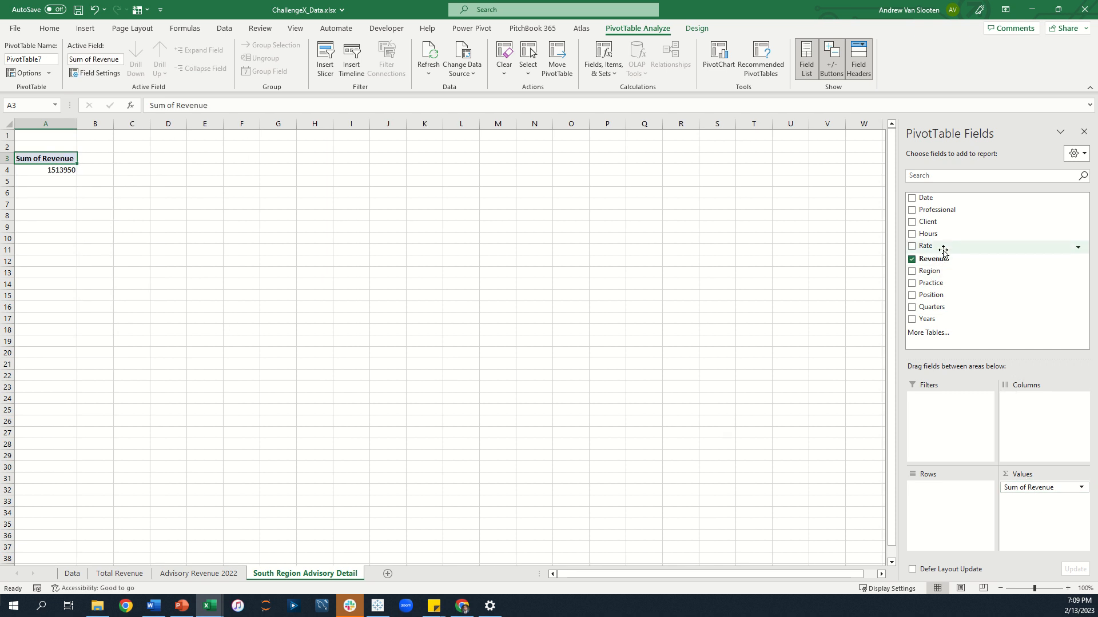
left_click_drag(937, 239, 1033, 500)
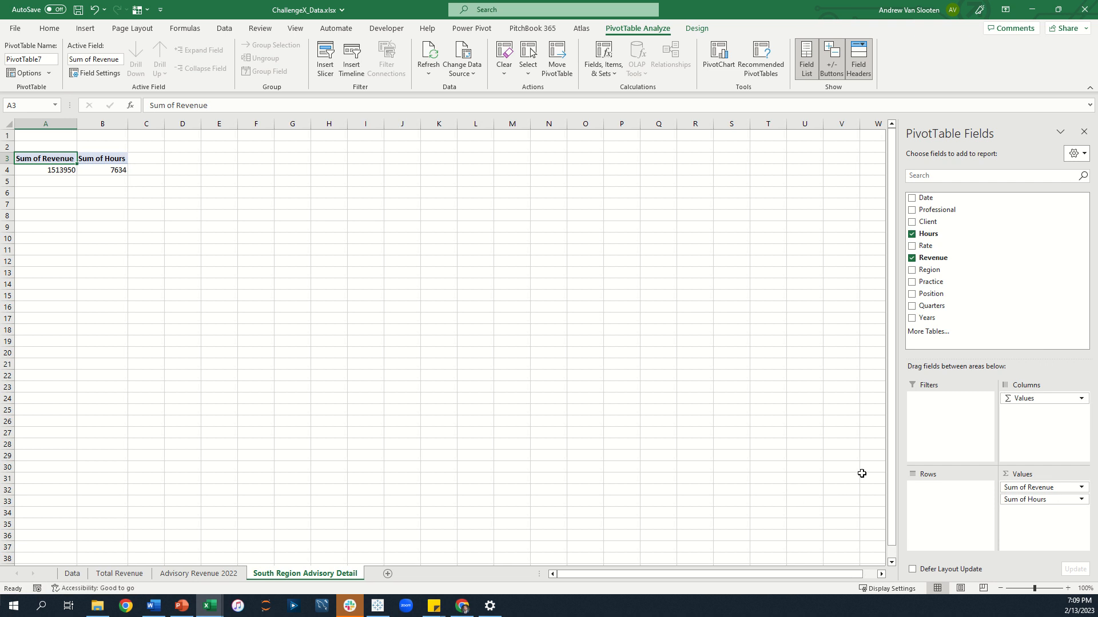
left_click_drag(959, 247, 1042, 522)
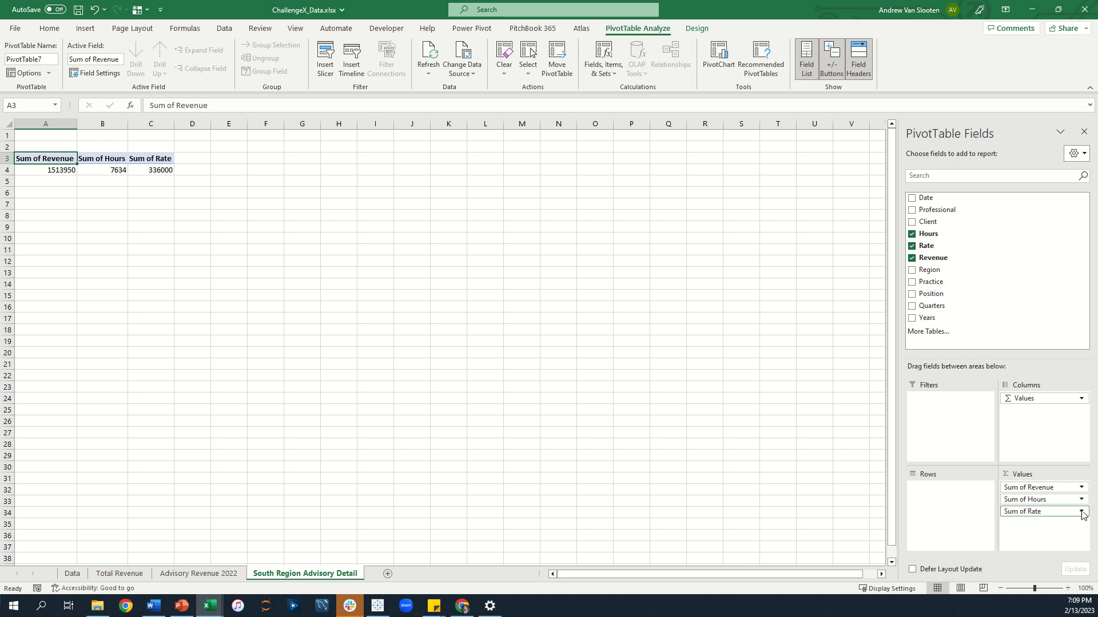
Change the Rate value field to summarize by Average.
left_click(1081, 511)
left_click(1035, 491)
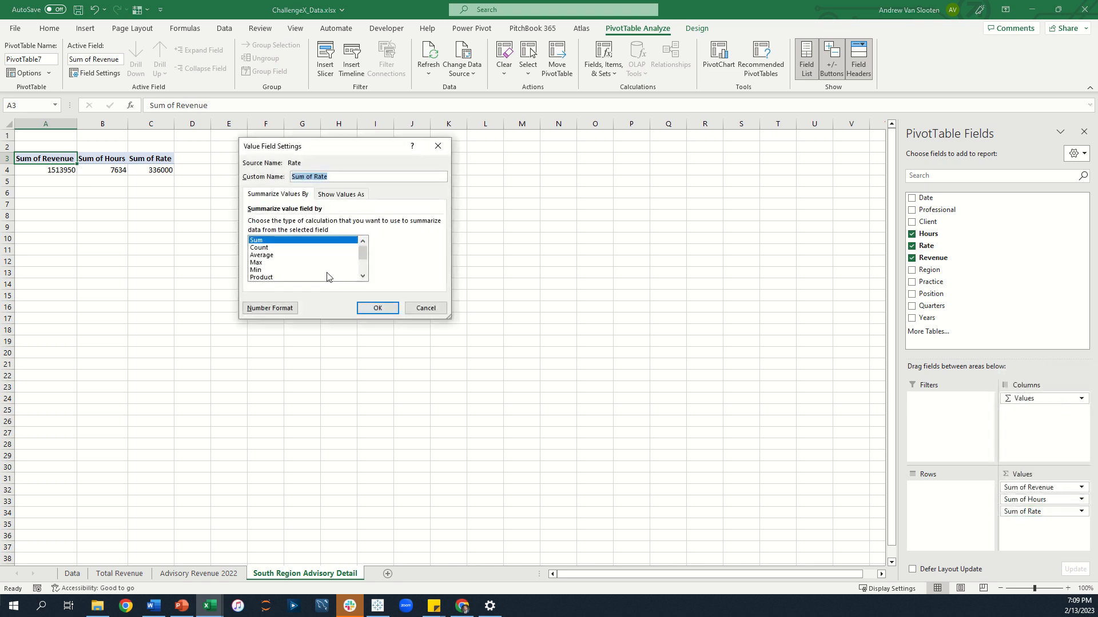
left_click(262, 255)
left_click(377, 308)
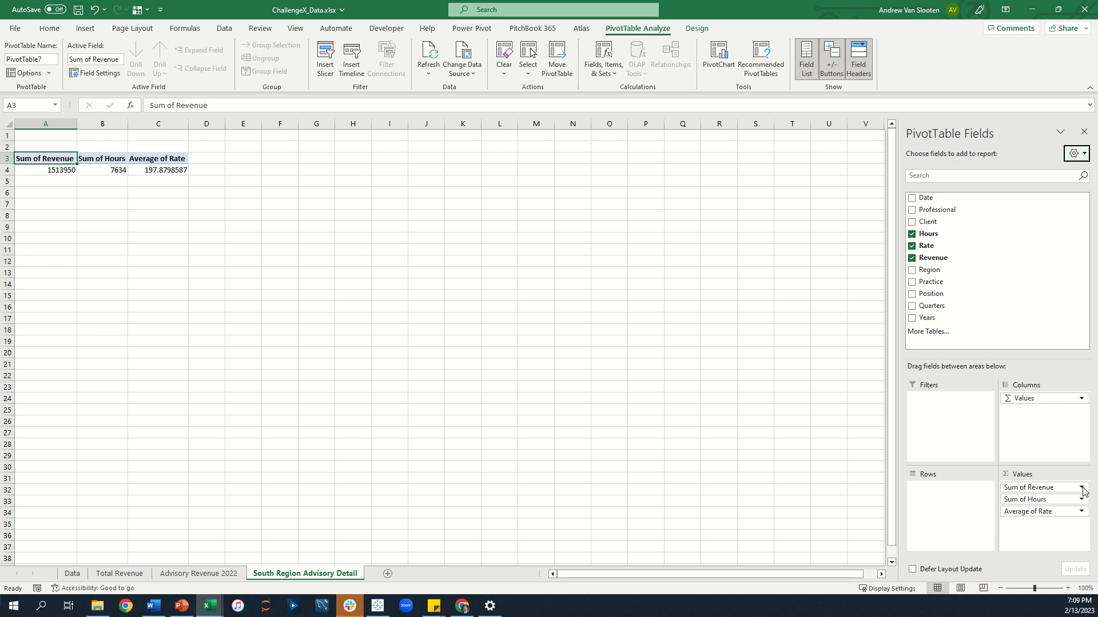
Rename the revenue and hours value fields to Total Revenue and Total Hours.
left_click(1082, 488)
left_click(1057, 473)
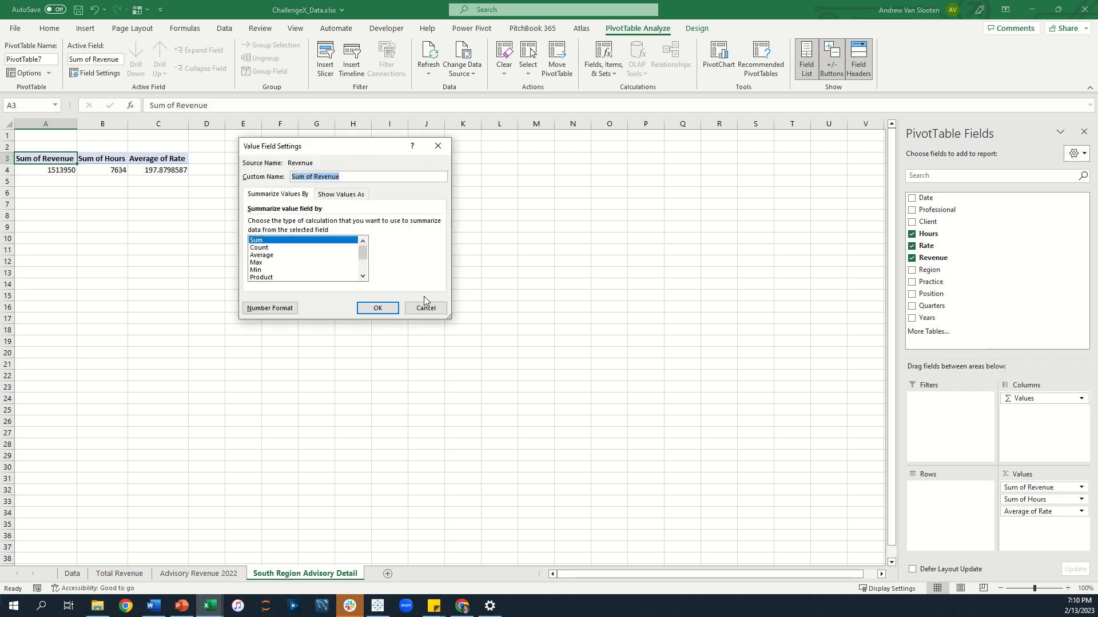
type("Total")
key("Return")
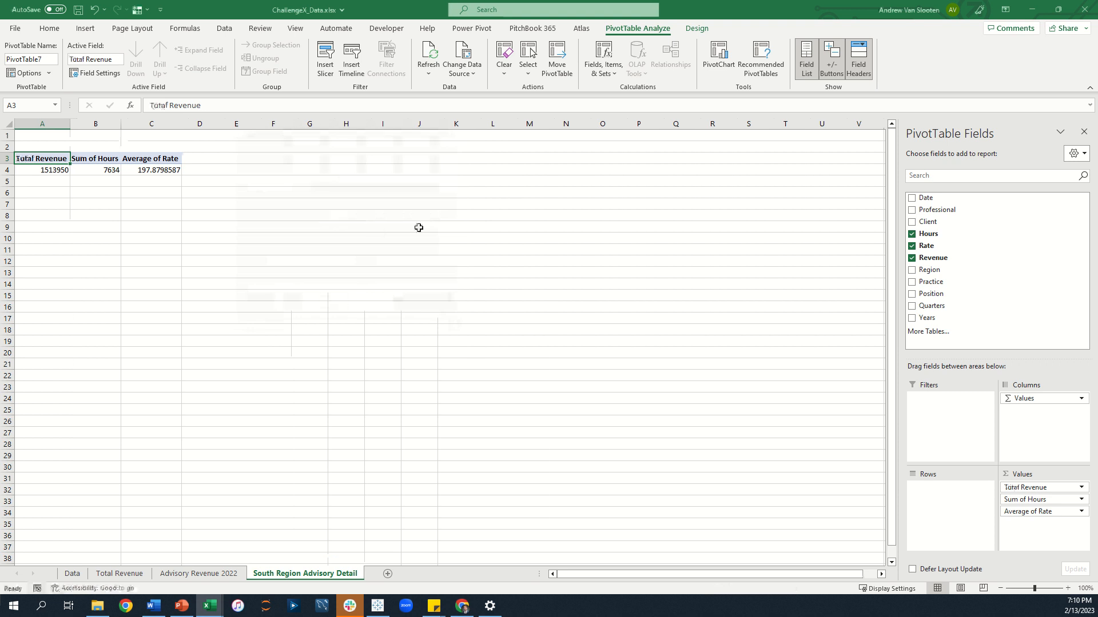
left_click(1081, 499)
left_click(1056, 487)
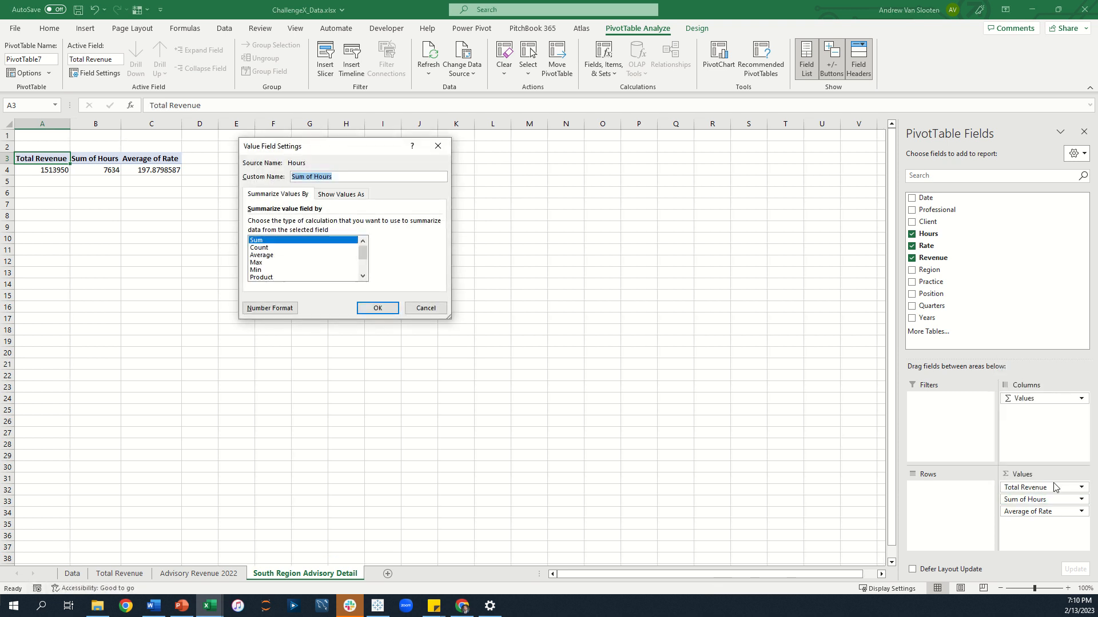
type("Total Hours")
key("Return")
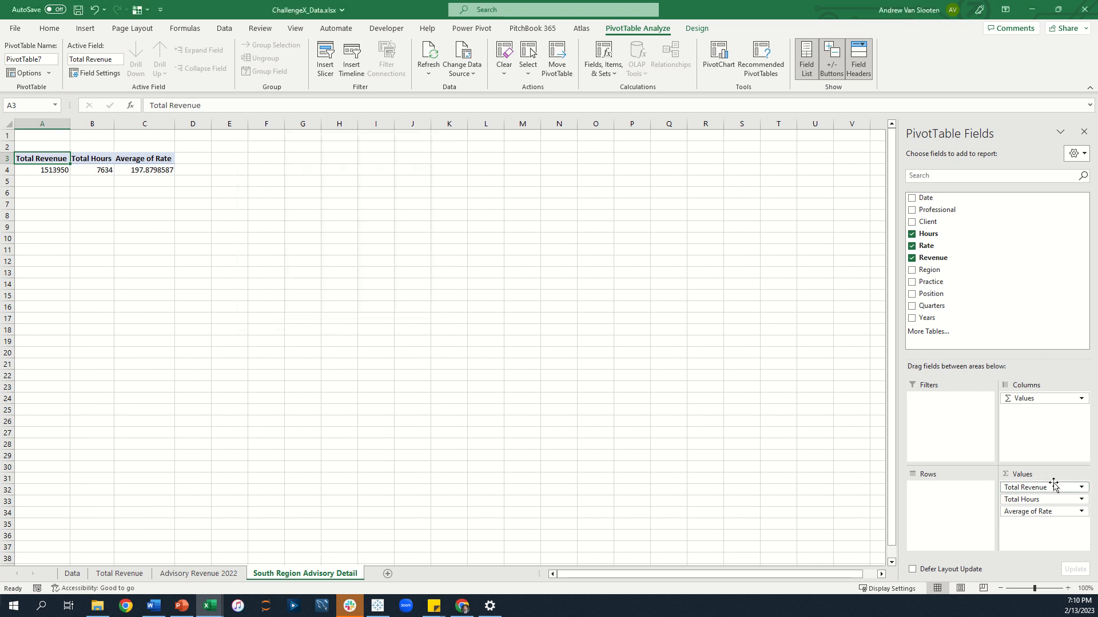
Rename the Average of Rate value field to Average Rate.
left_click(1081, 511)
left_click(1065, 500)
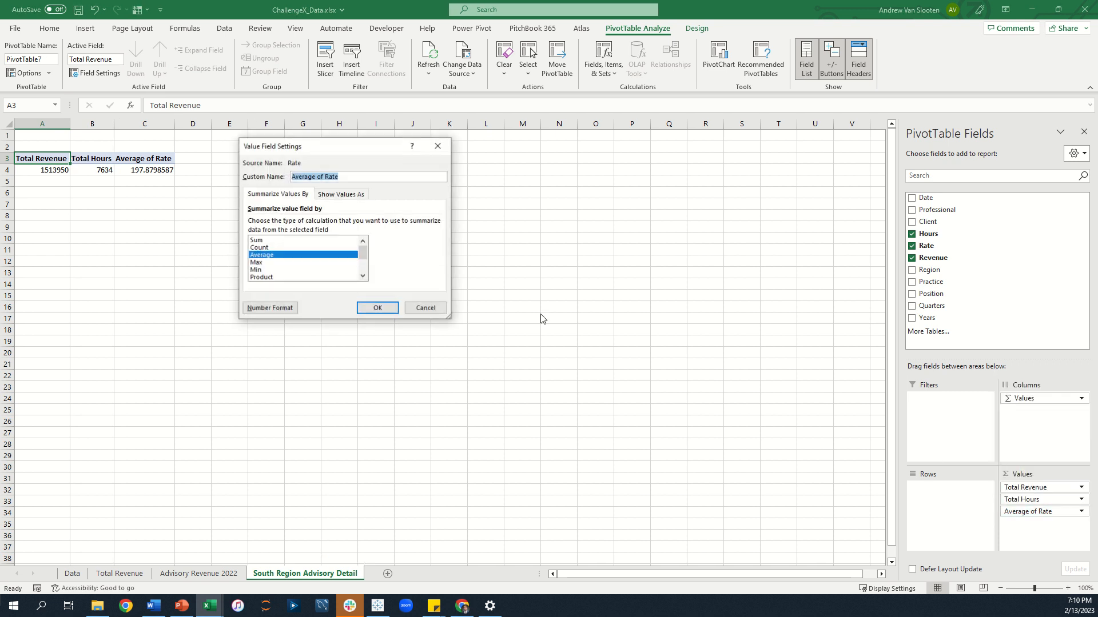
type("A")
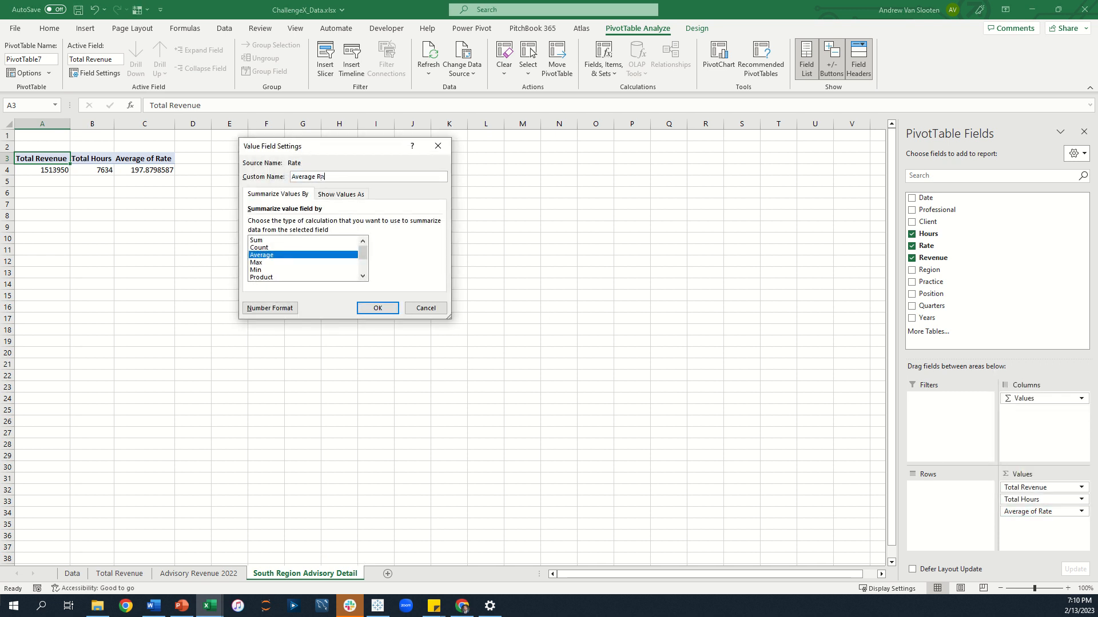
key("Return")
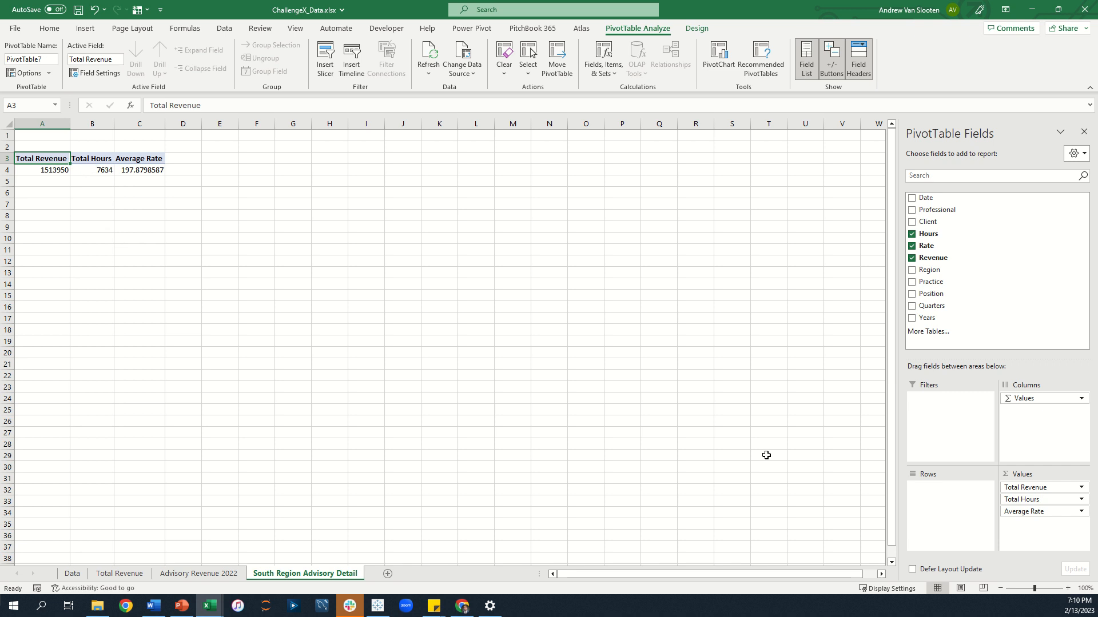
Add Client to the pivot's rows.
left_click_drag(927, 222, 944, 507)
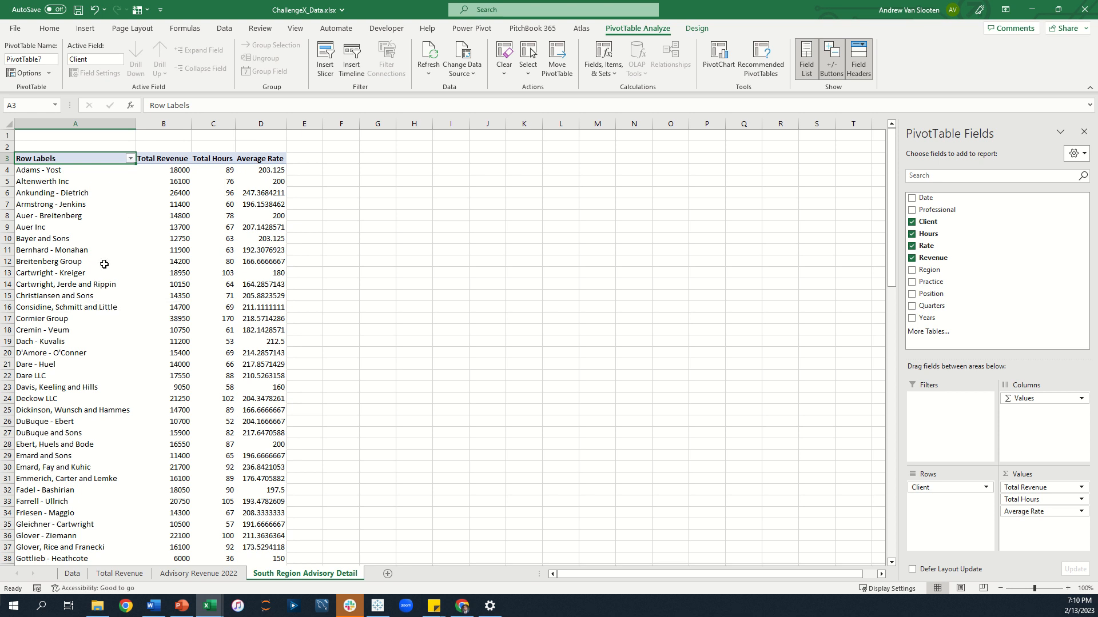
scroll(104, 264, "down", 6)
scroll(104, 264, "up", 6)
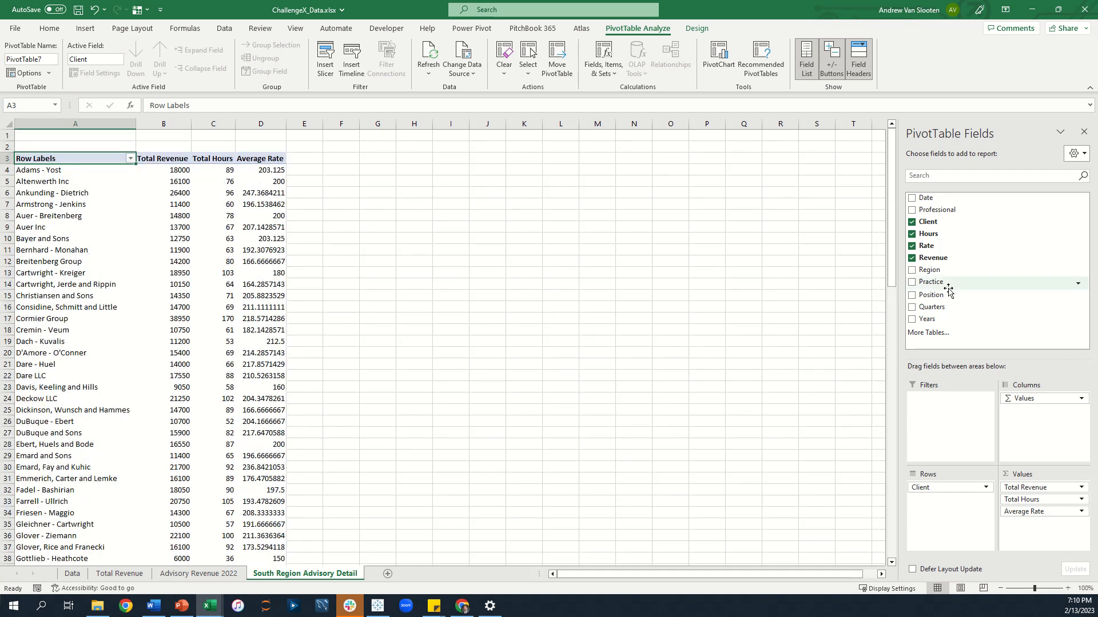
Add Region as a report filter and filter it to South.
left_click_drag(940, 271, 945, 412)
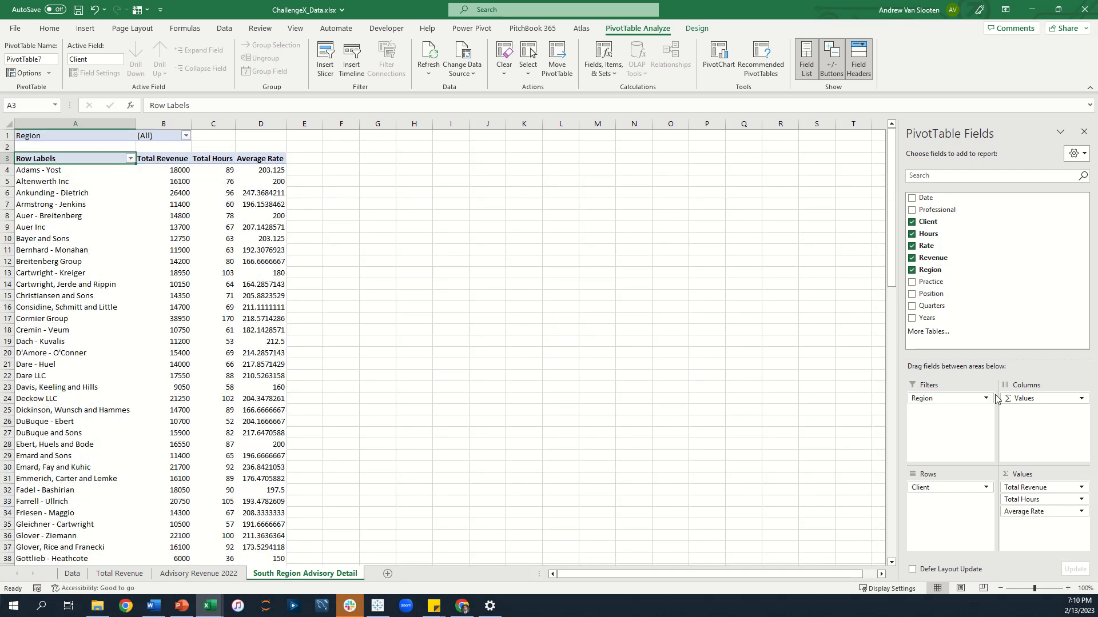
left_click(186, 135)
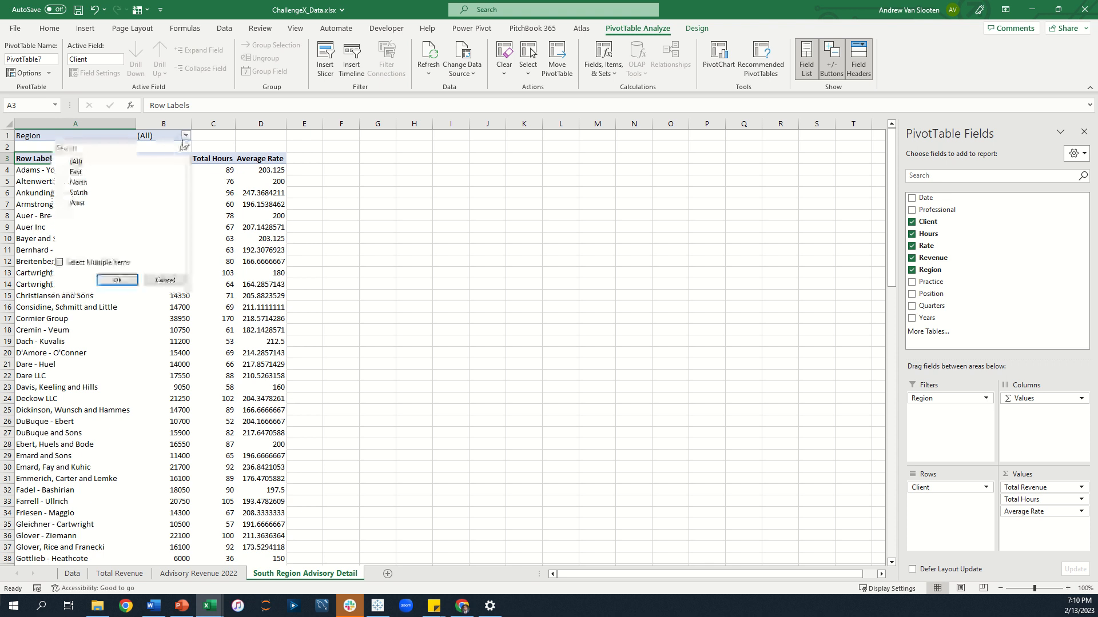
left_click(77, 193)
left_click(118, 279)
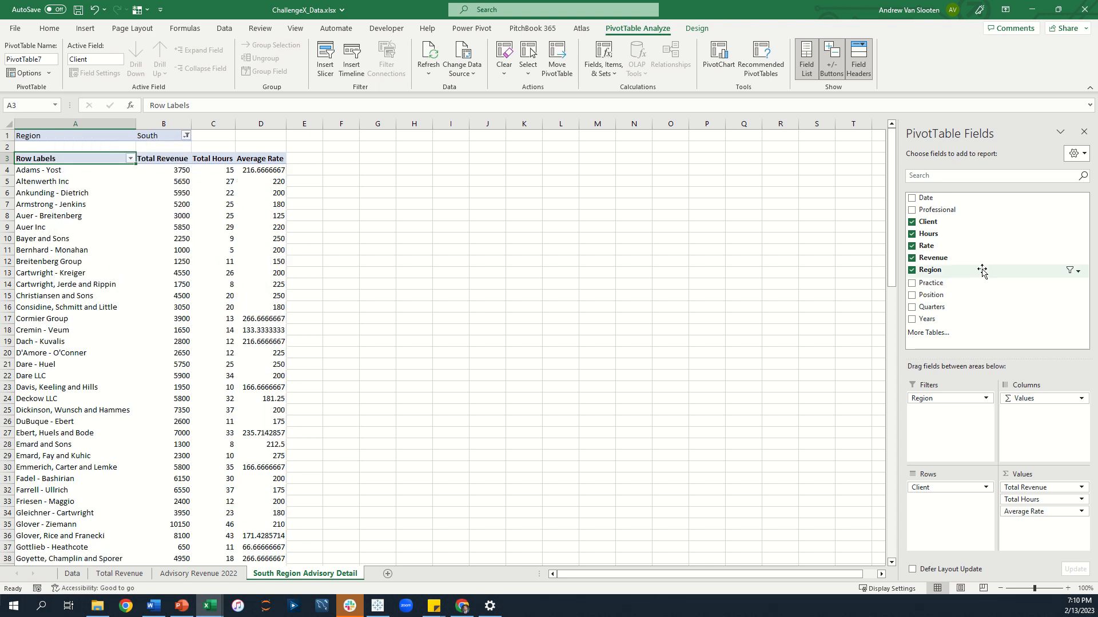
Add Practice as a report filter and filter it to Advisory.
left_click_drag(929, 282, 947, 426)
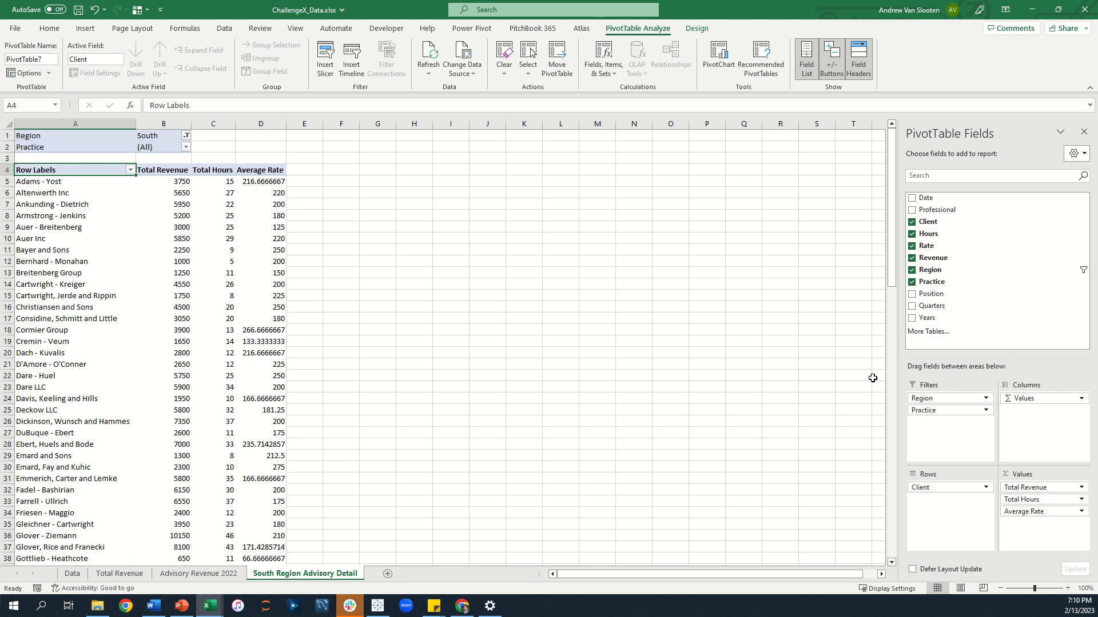
left_click(186, 147)
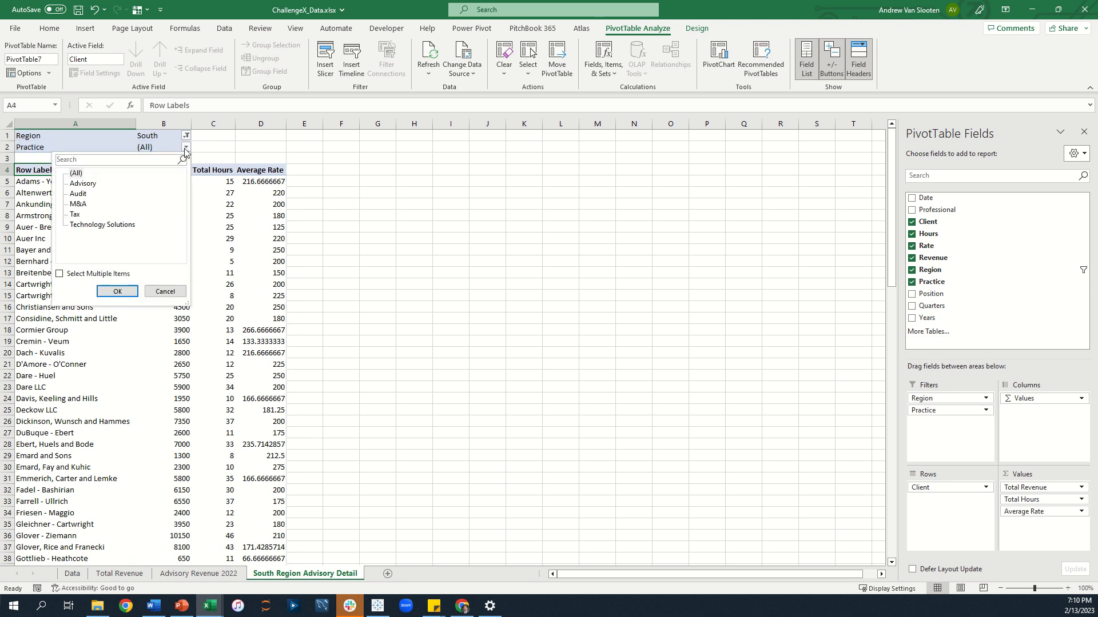
left_click(83, 183)
left_click(117, 291)
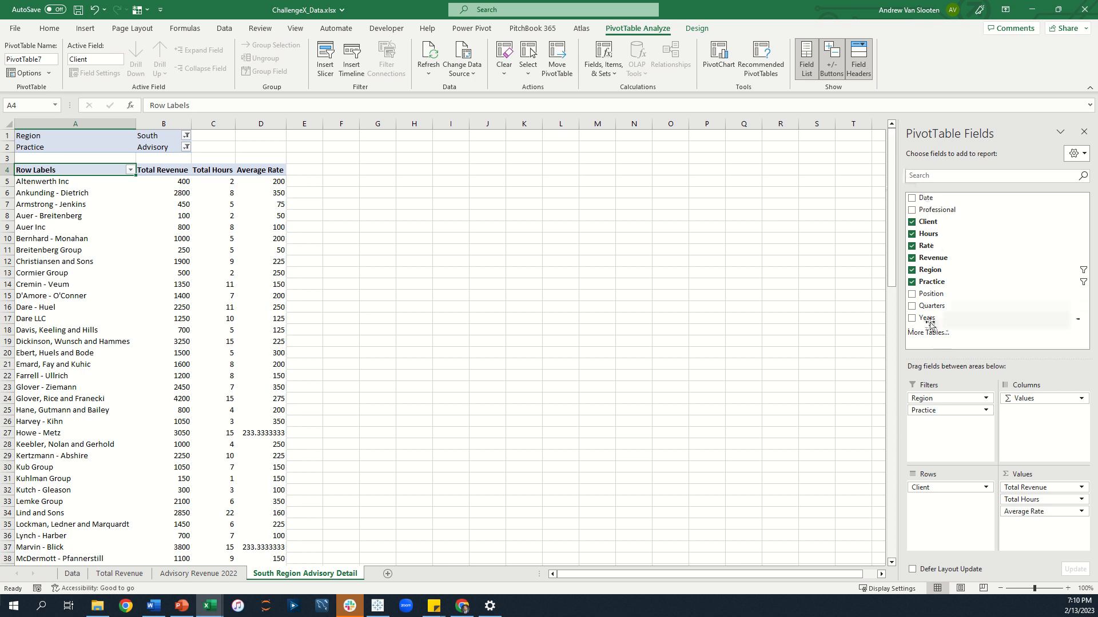
Add Years as a report filter and filter it to 2022.
left_click_drag(926, 318, 944, 426)
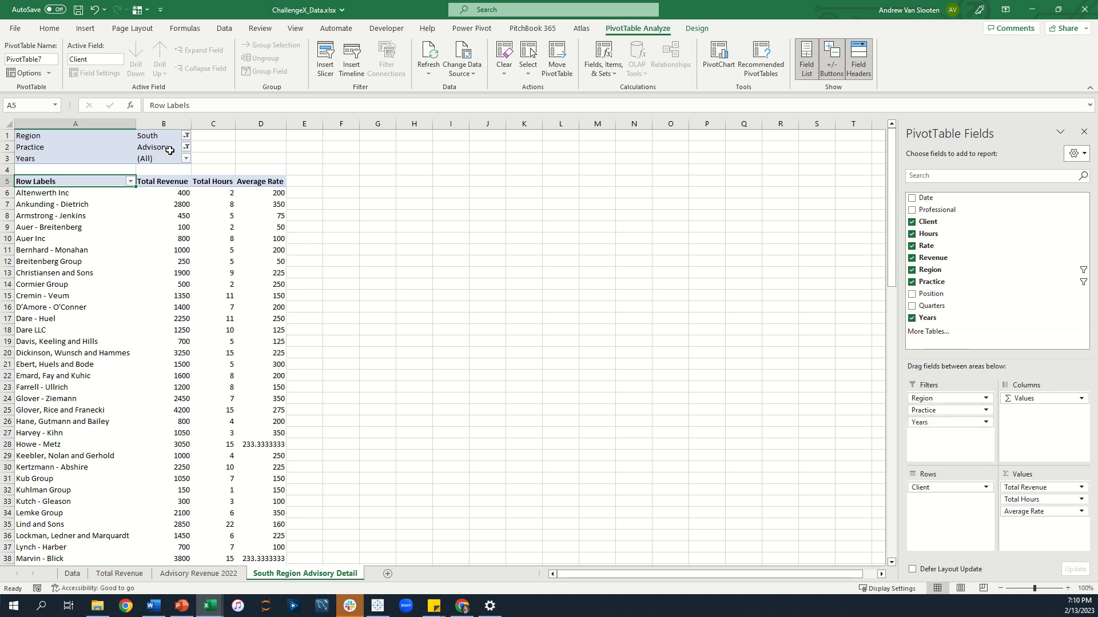
left_click(186, 159)
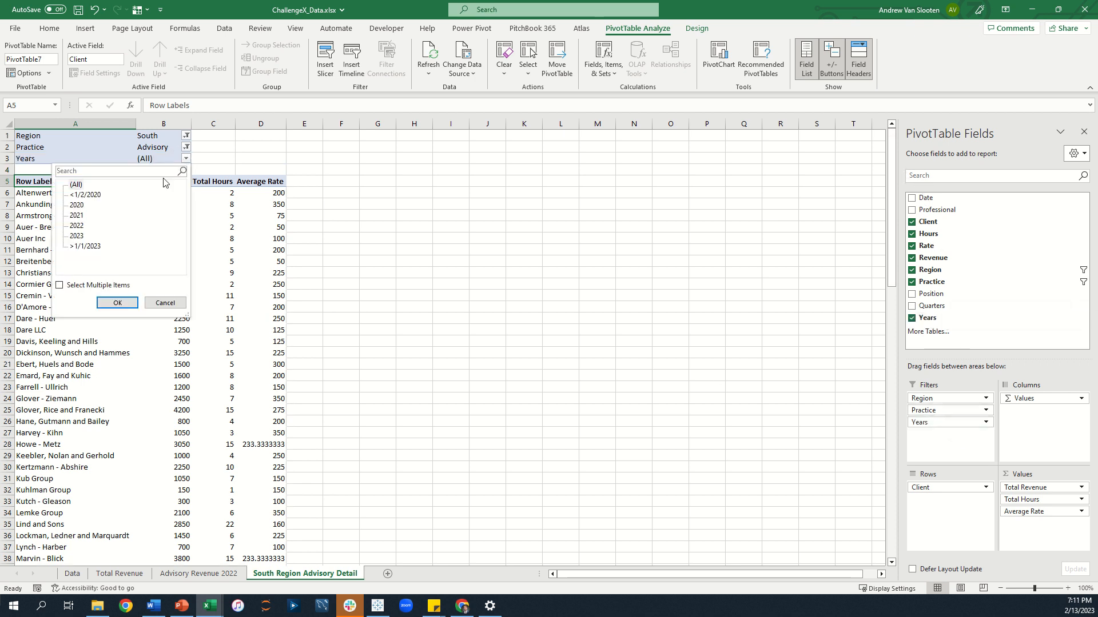
left_click(77, 226)
left_click(112, 299)
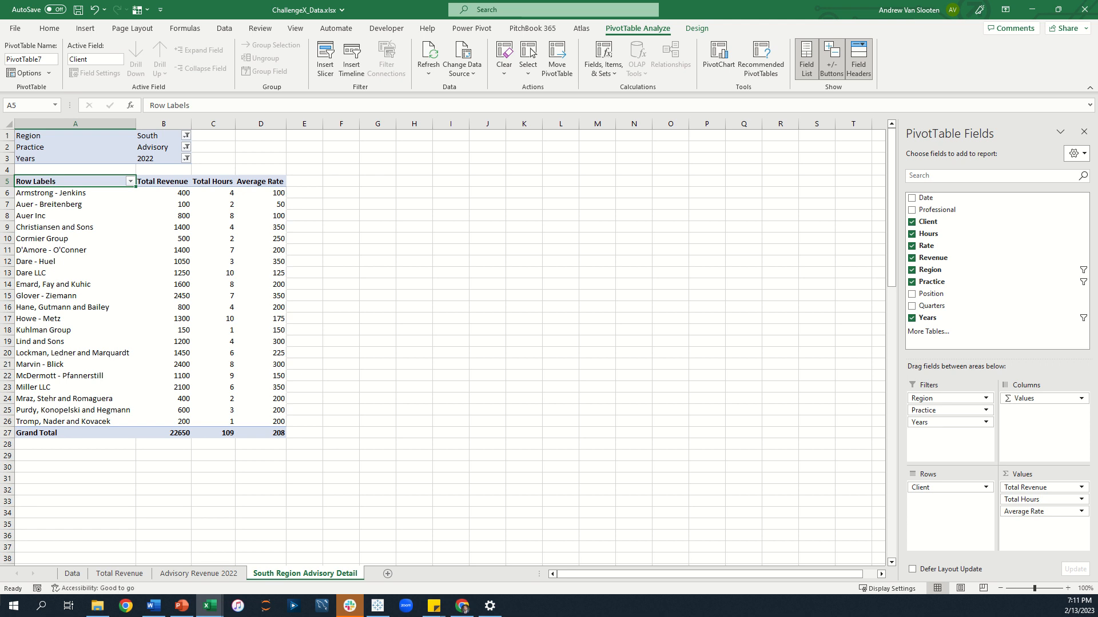
key("alt+Tab")
left_click_drag(259, 182, 257, 427)
left_click(256, 342)
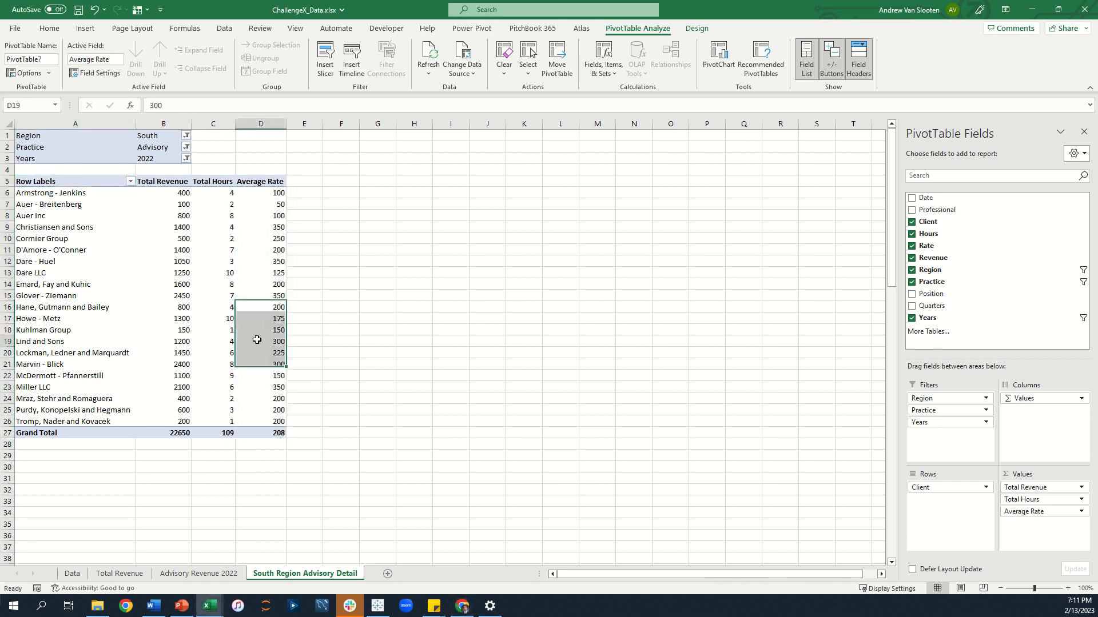
Sort the client rows in descending order by Average Rate.
left_click(130, 181)
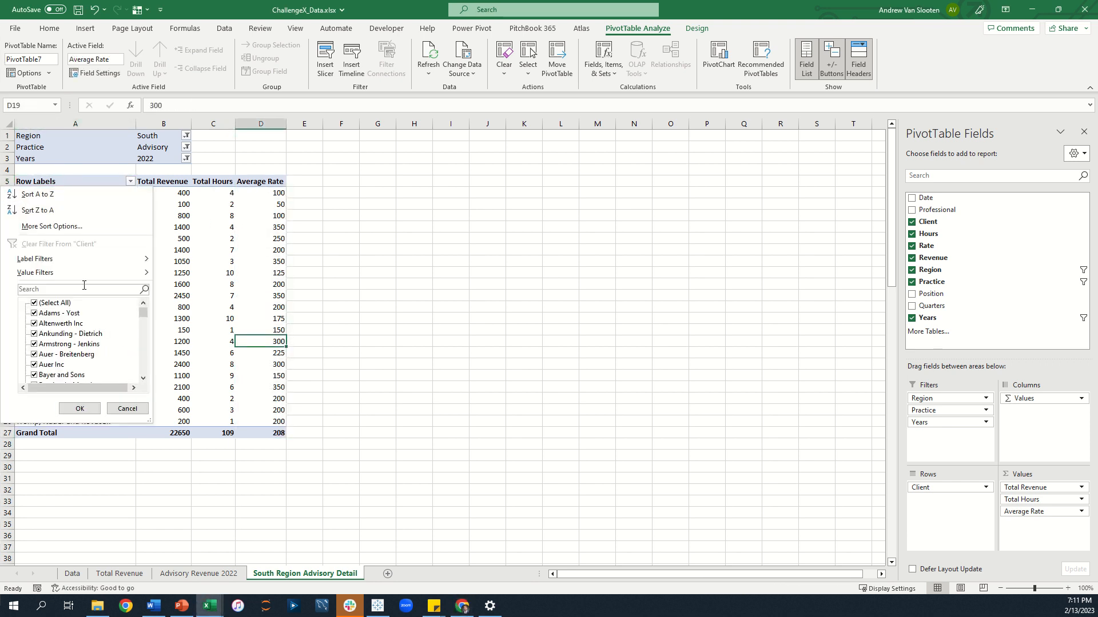
left_click(89, 226)
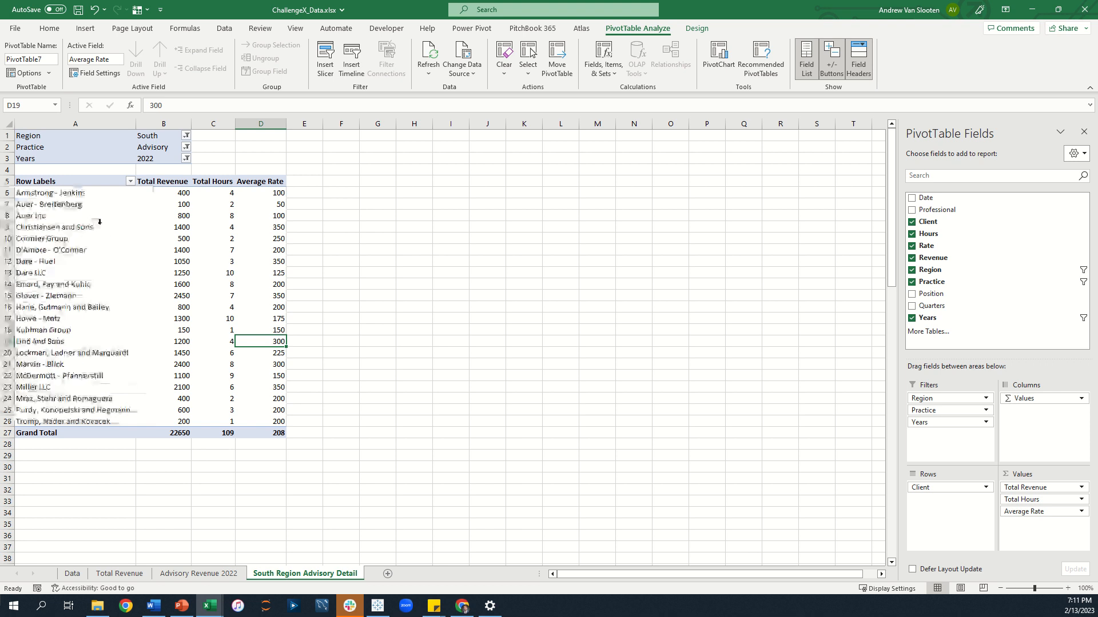
left_click(280, 214)
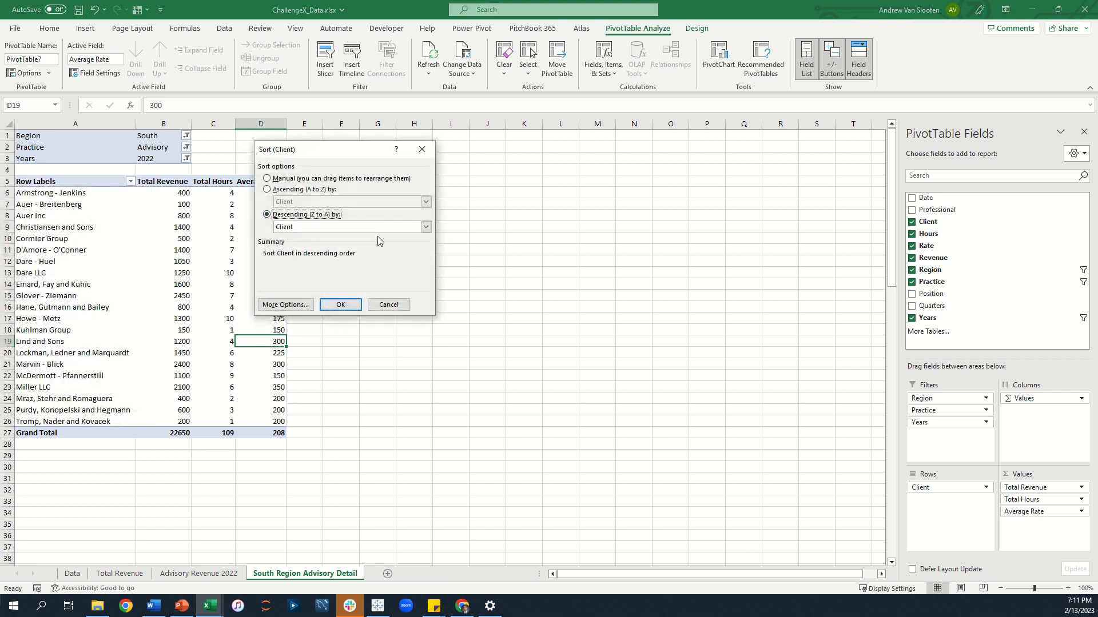
left_click(425, 227)
left_click(314, 260)
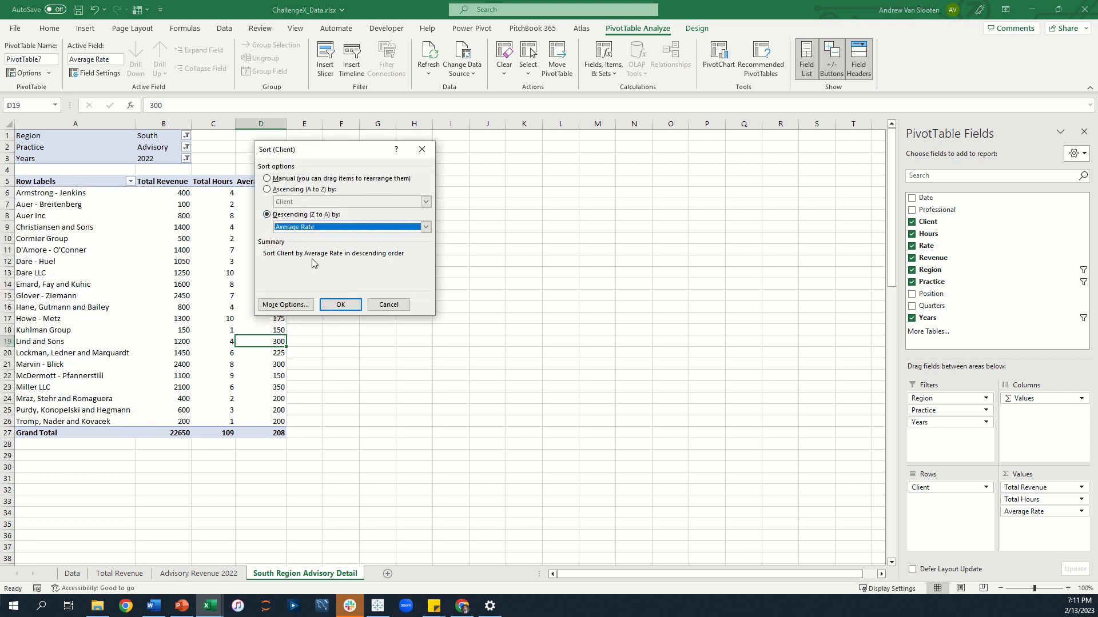
left_click(337, 305)
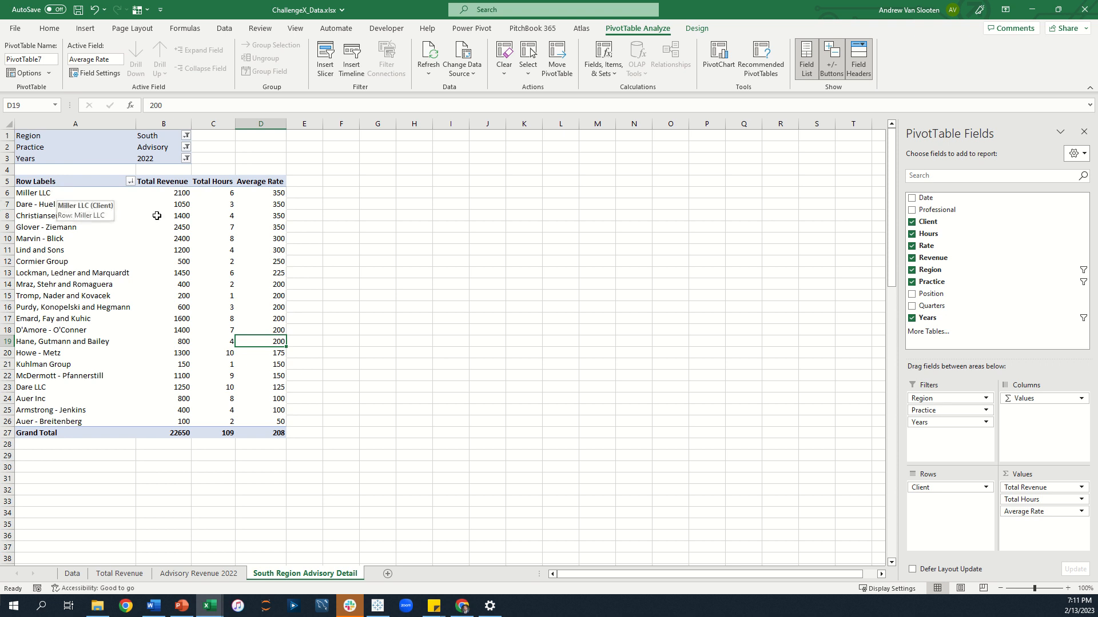
Rename the pivot's row labels header to Region.
left_click_drag(263, 198, 258, 417)
left_click(257, 420)
left_click(96, 179)
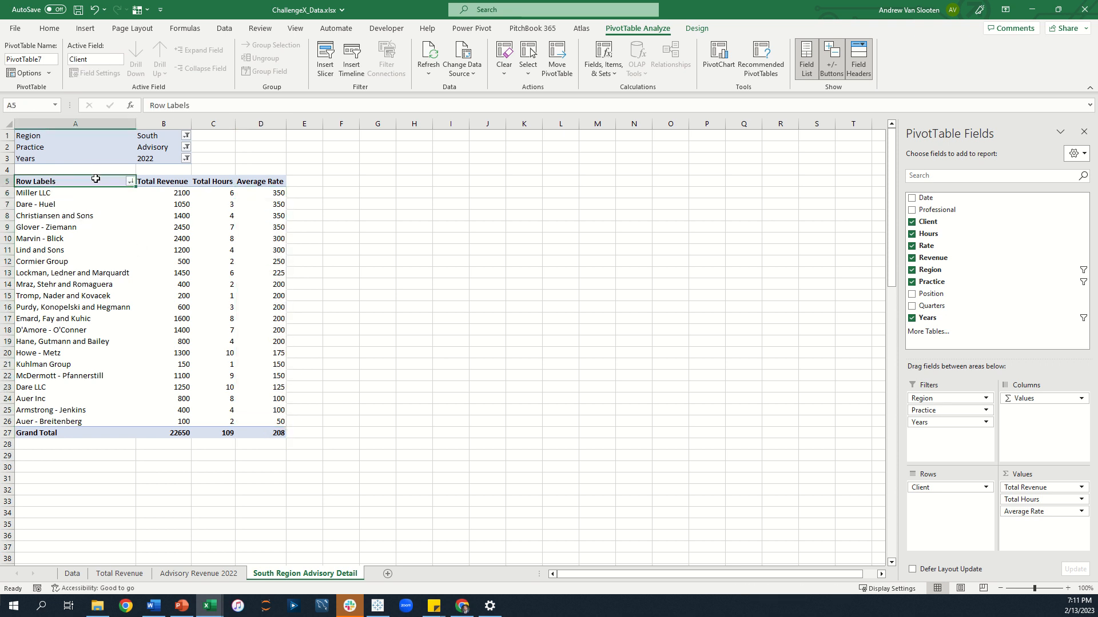
type("Region")
key("Return")
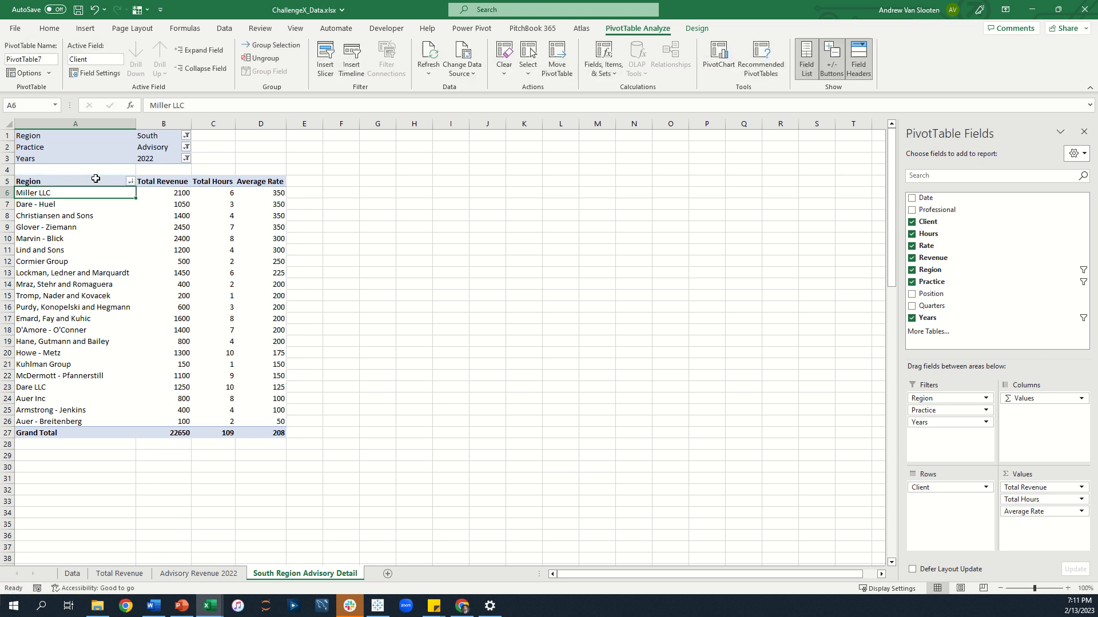
Apply Accounting format to the revenue and average rate cells in the first client row and the Grand Total row.
left_click_drag(172, 194, 273, 194)
left_click_drag(174, 433, 262, 435)
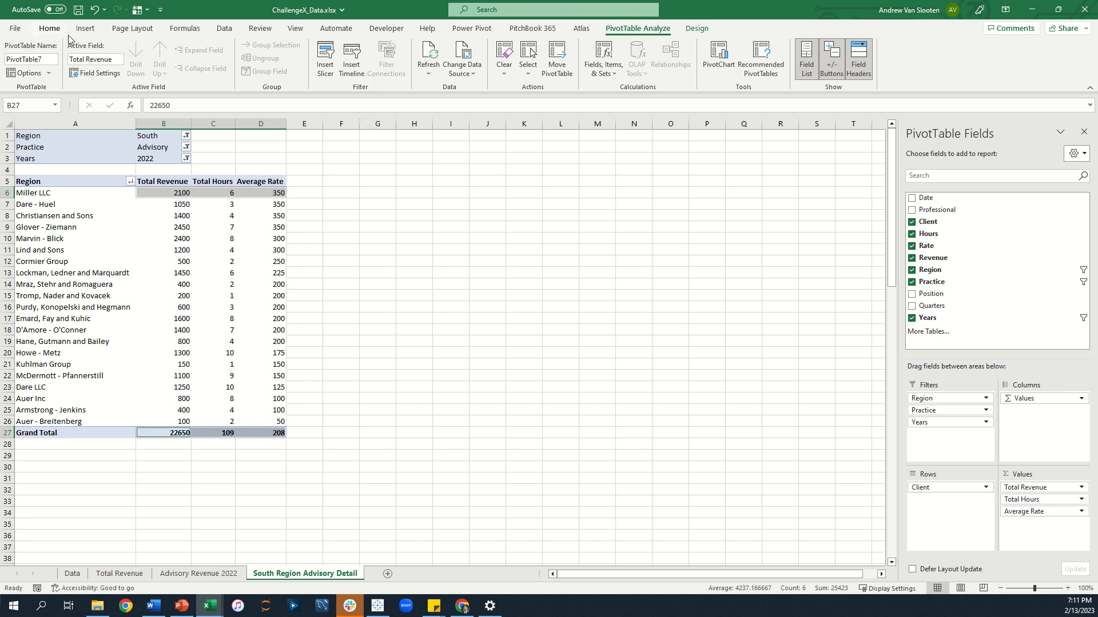
left_click(180, 194)
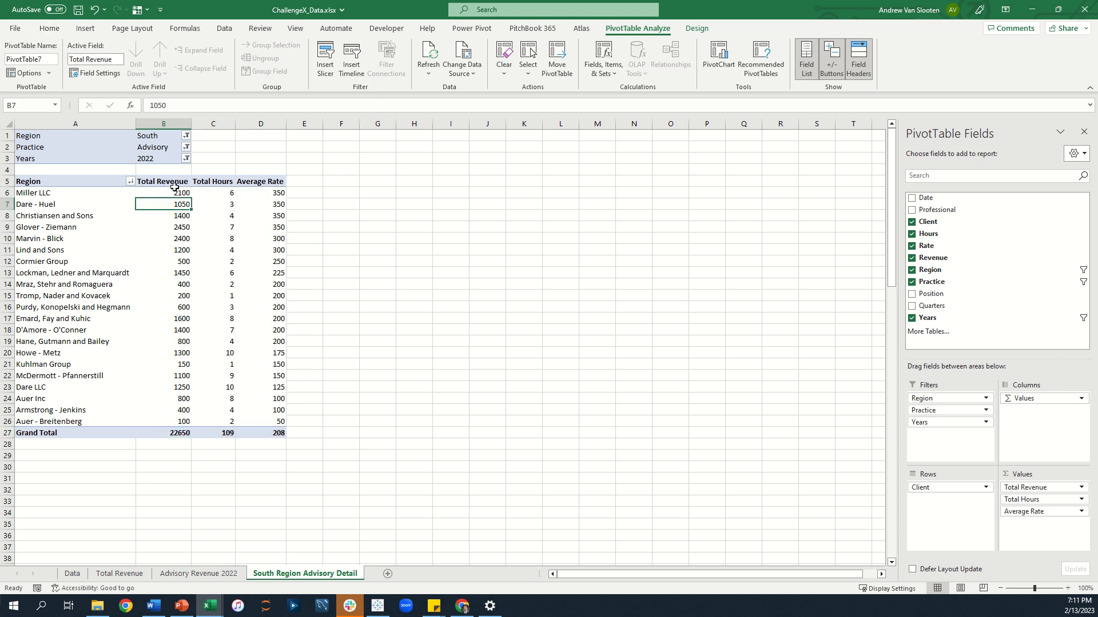
left_click(279, 191, "ctrl")
left_click(164, 433, "ctrl")
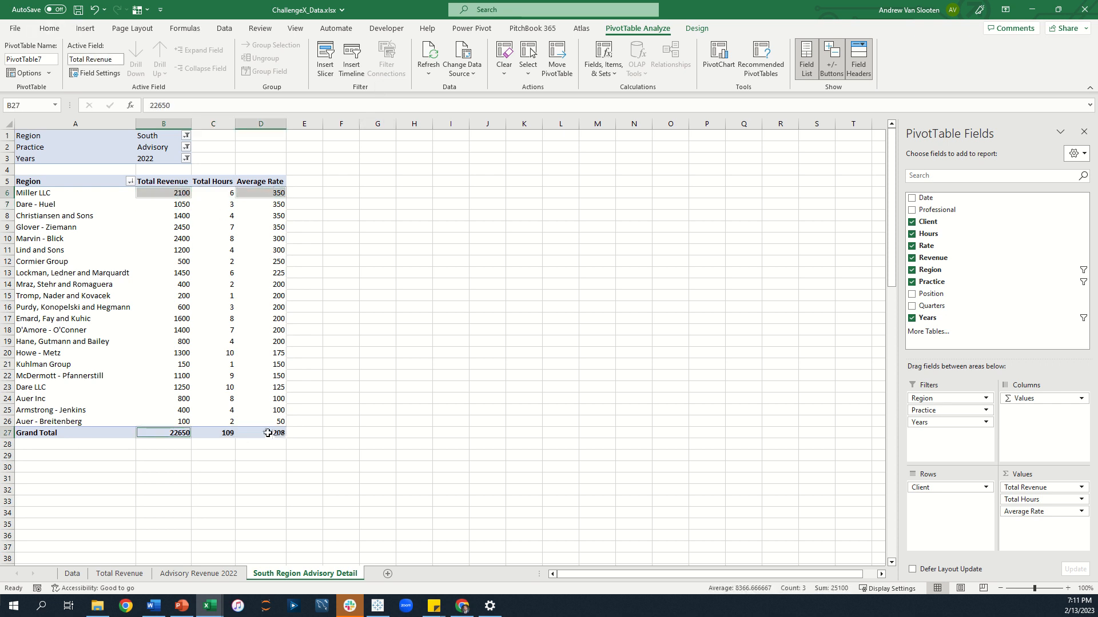
left_click(267, 433, "ctrl")
left_click(50, 29)
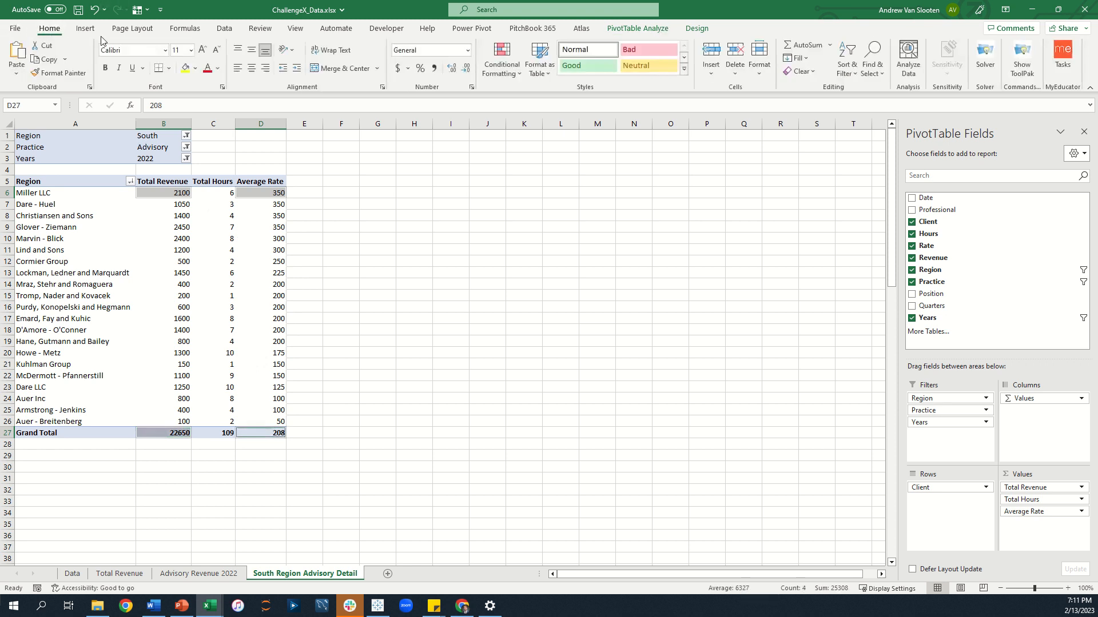
left_click(400, 70)
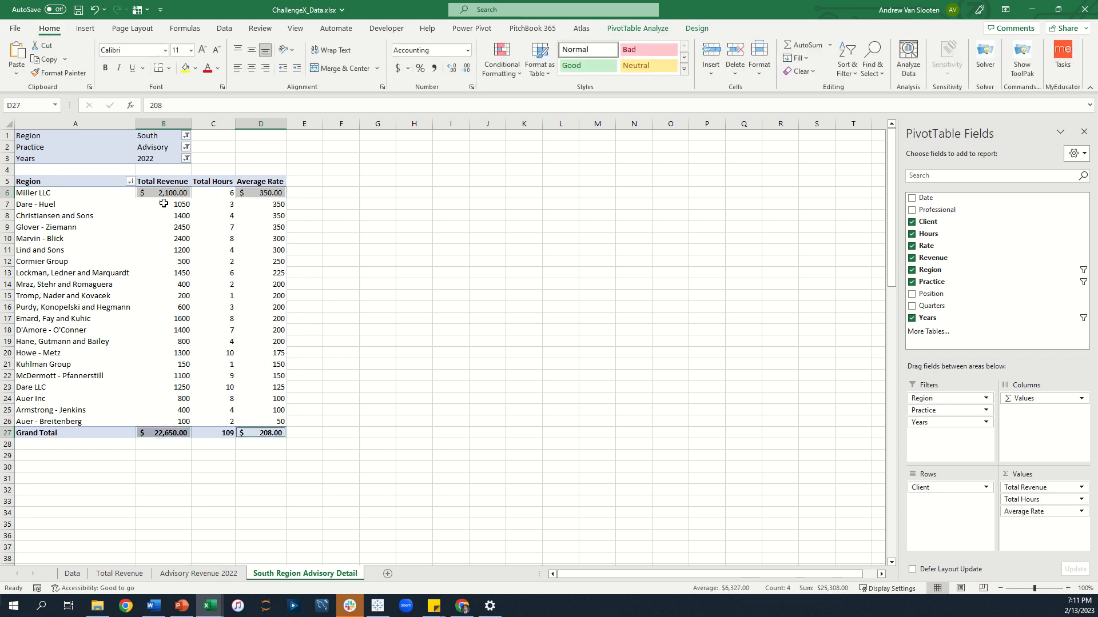
Apply comma style with no decimal places to the remaining revenue and average rate cells.
left_click_drag(163, 204, 163, 422)
left_click_drag(274, 204, 273, 423, "ctrl")
left_click(433, 68)
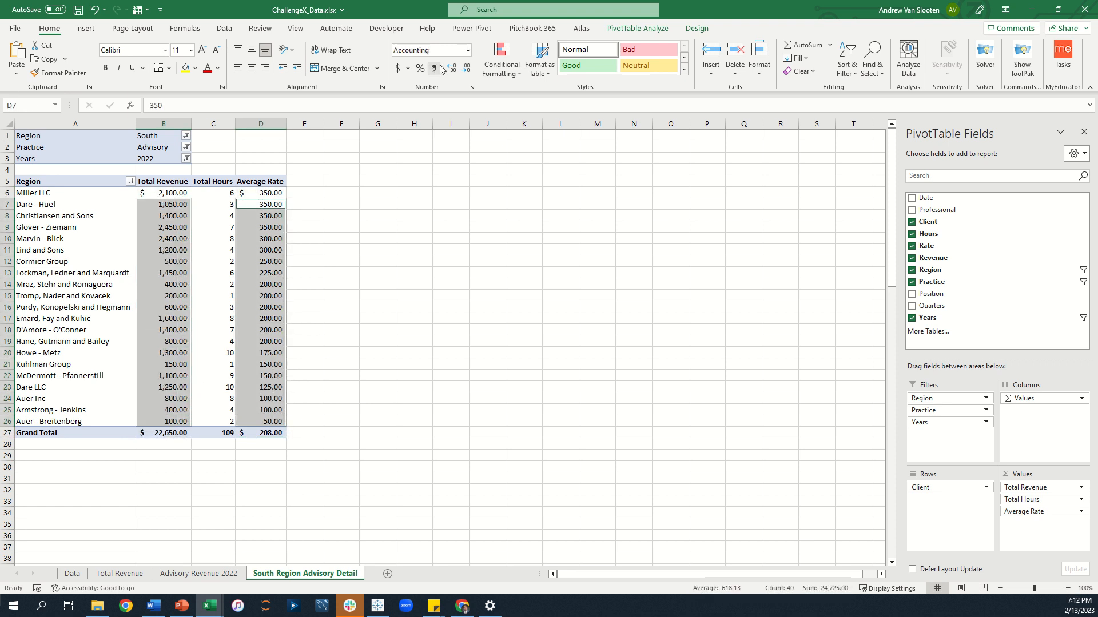
left_click(466, 68)
left_click(466, 68)
Remove the decimal places from the Accounting-formatted first-row and Grand Total cells.
left_click(186, 192)
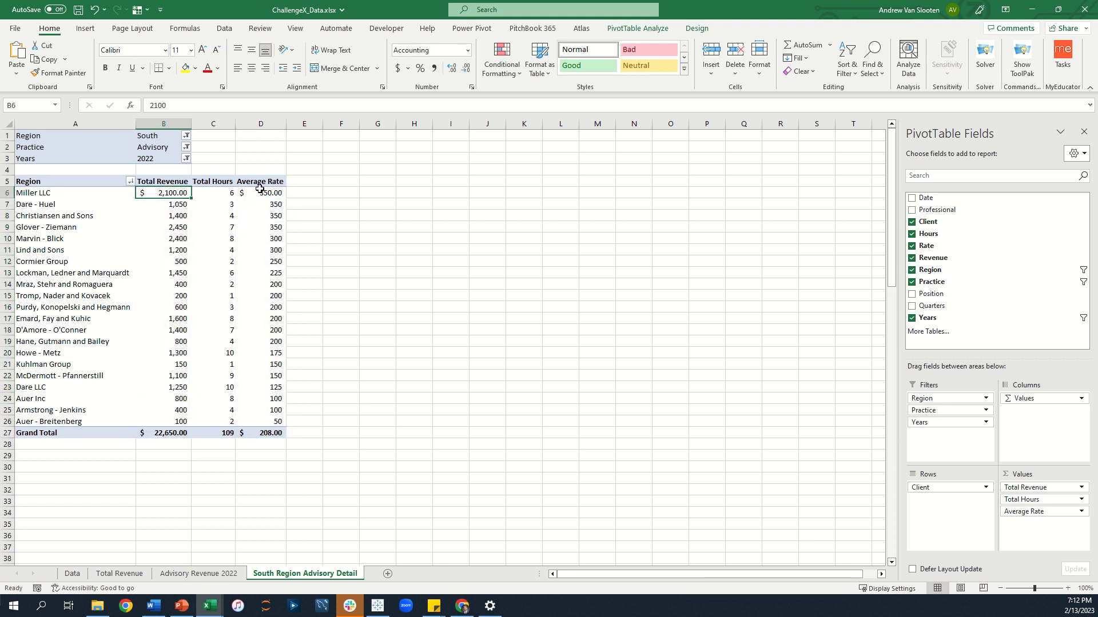
left_click(260, 192, "ctrl")
left_click(163, 433, "ctrl")
left_click(260, 433, "ctrl")
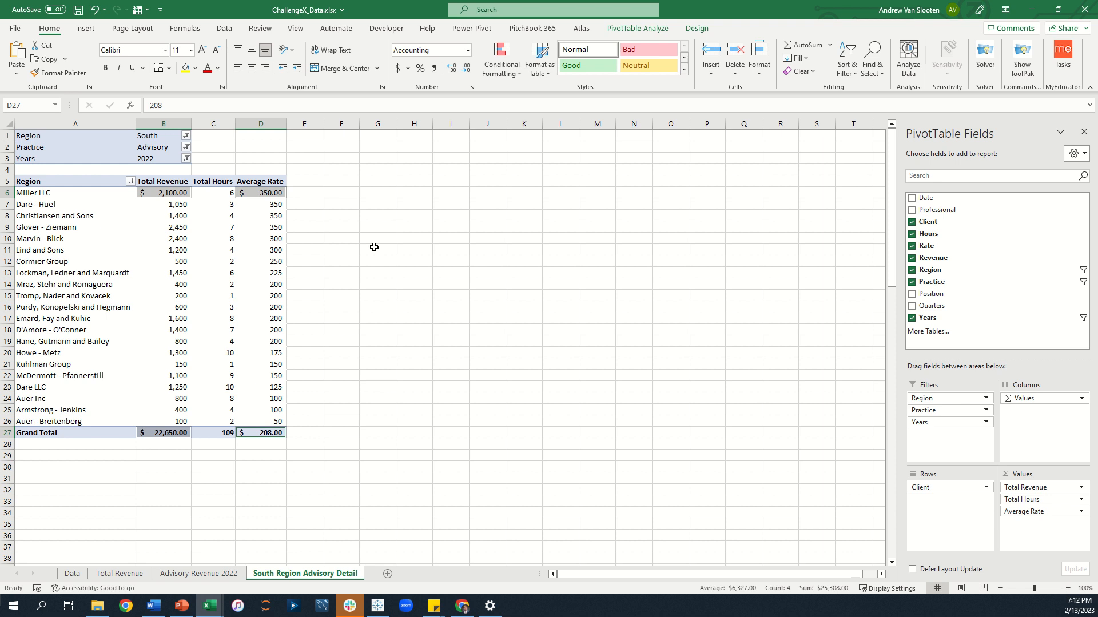
left_click(466, 68)
left_click(466, 68)
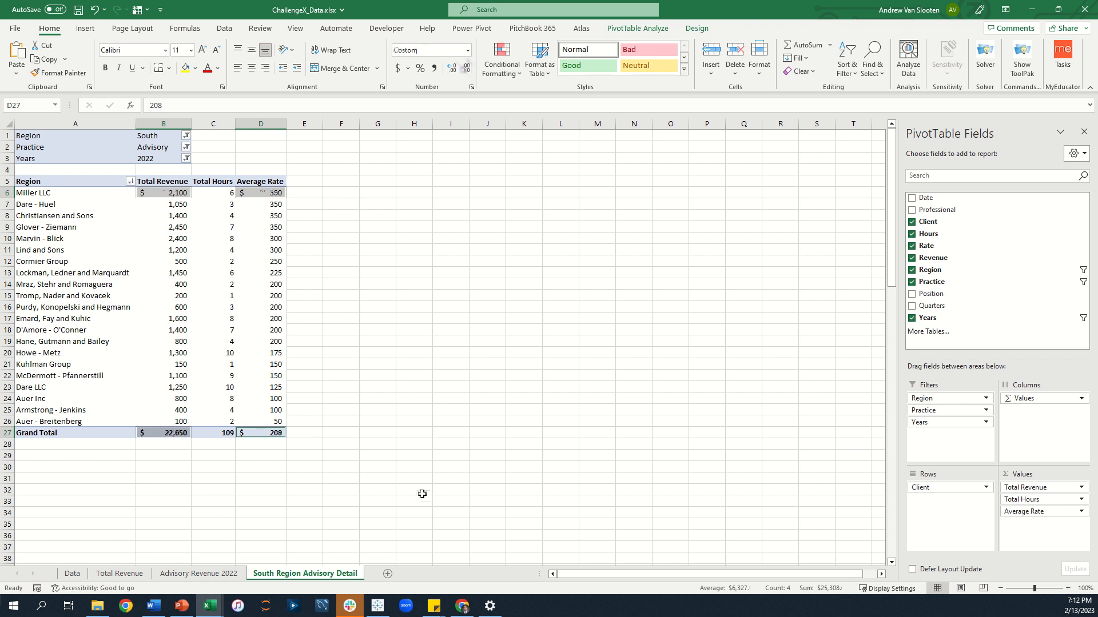
Insert a new PivotTable from the Data sheet's table range on a new worksheet.
left_click(251, 318)
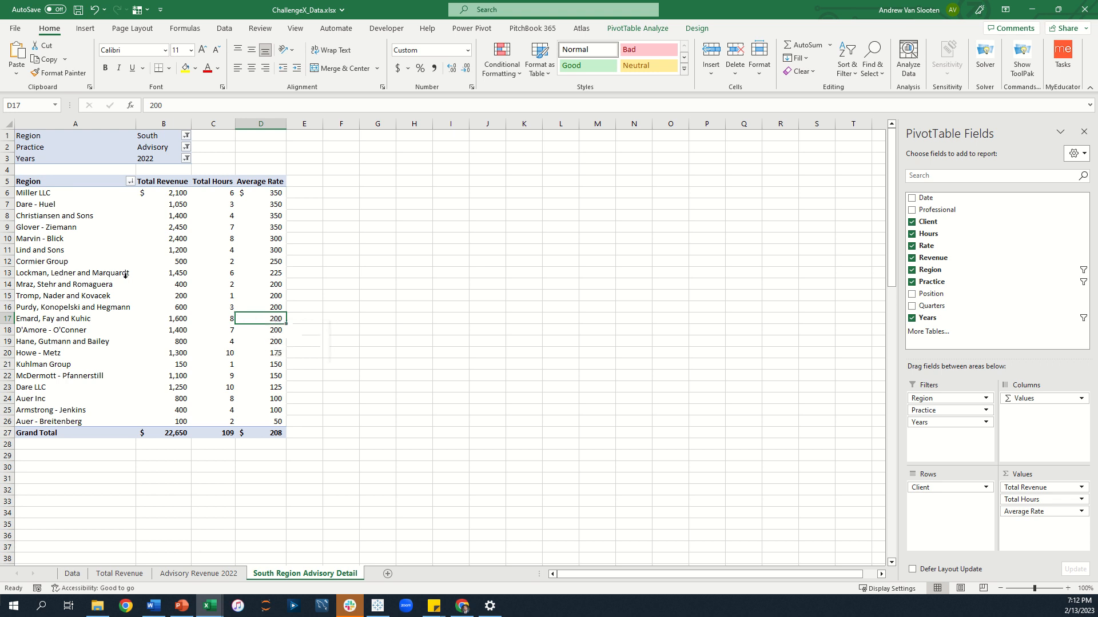
left_click(101, 318)
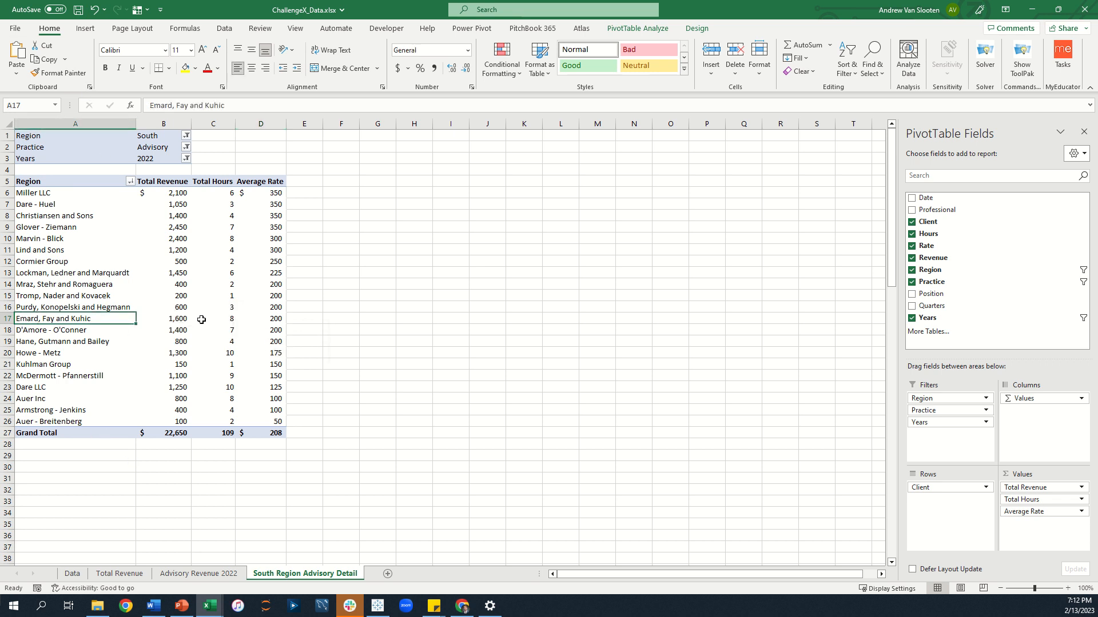
left_click(68, 574)
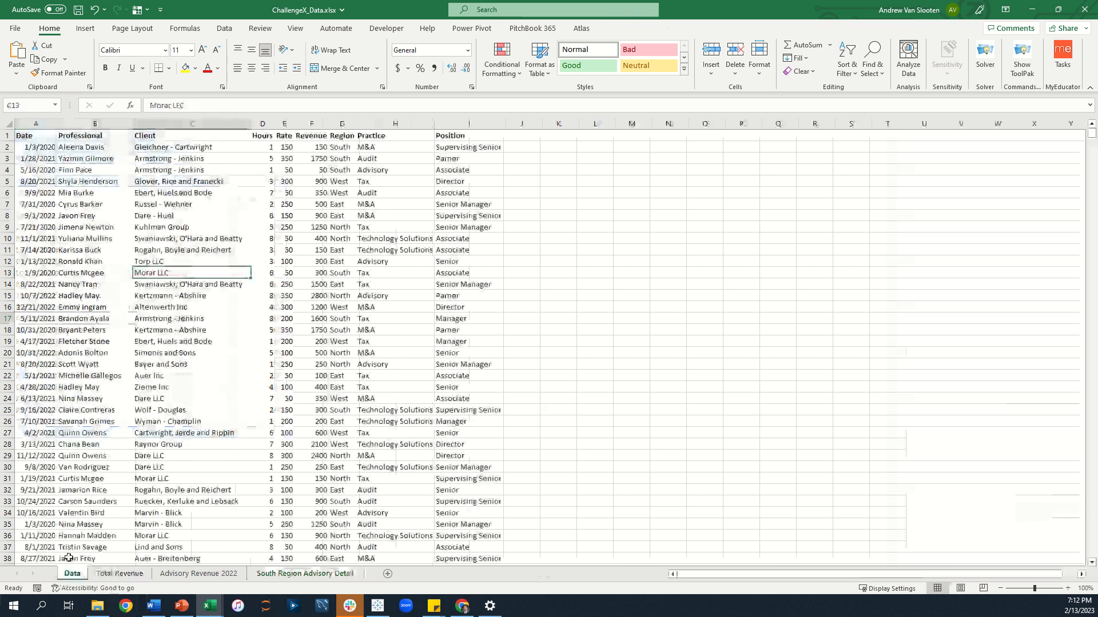
left_click(120, 207)
left_click(85, 28)
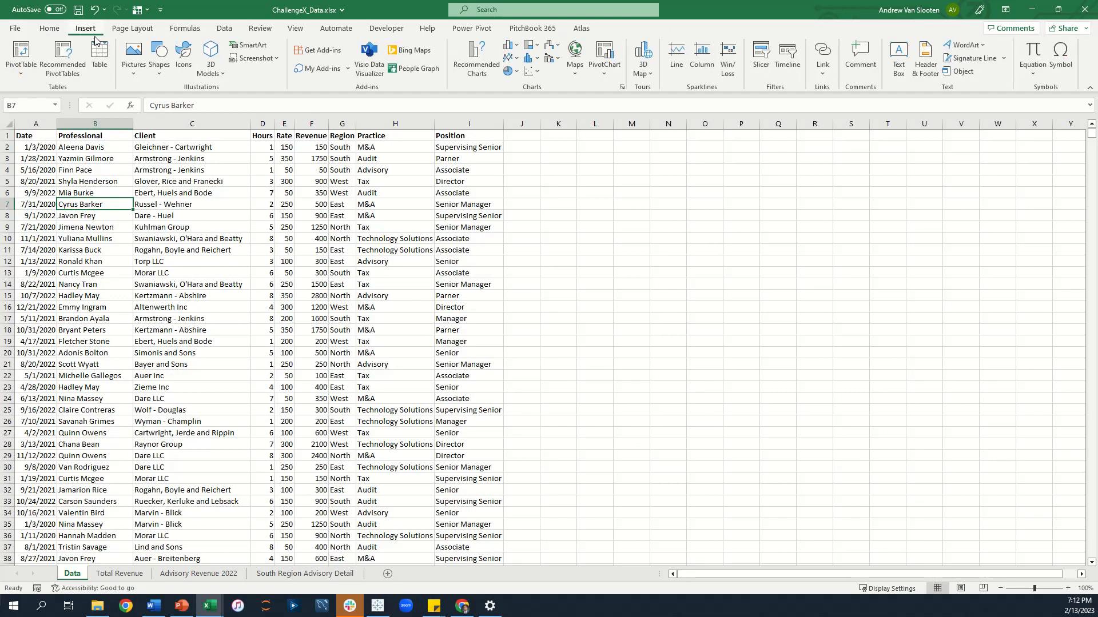
left_click(20, 52)
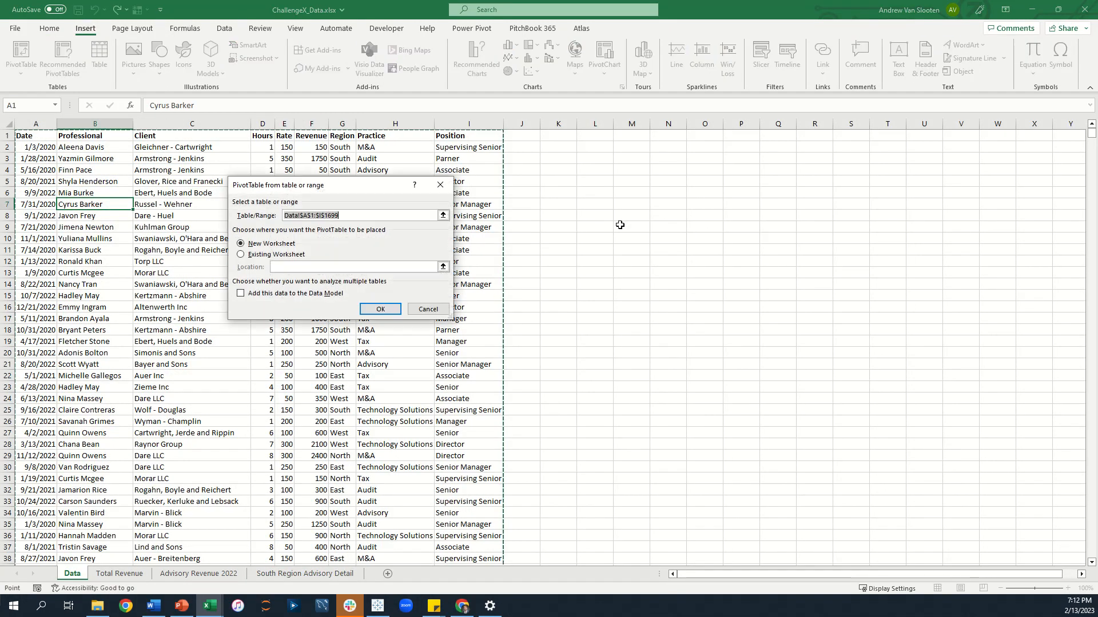
left_click(380, 309)
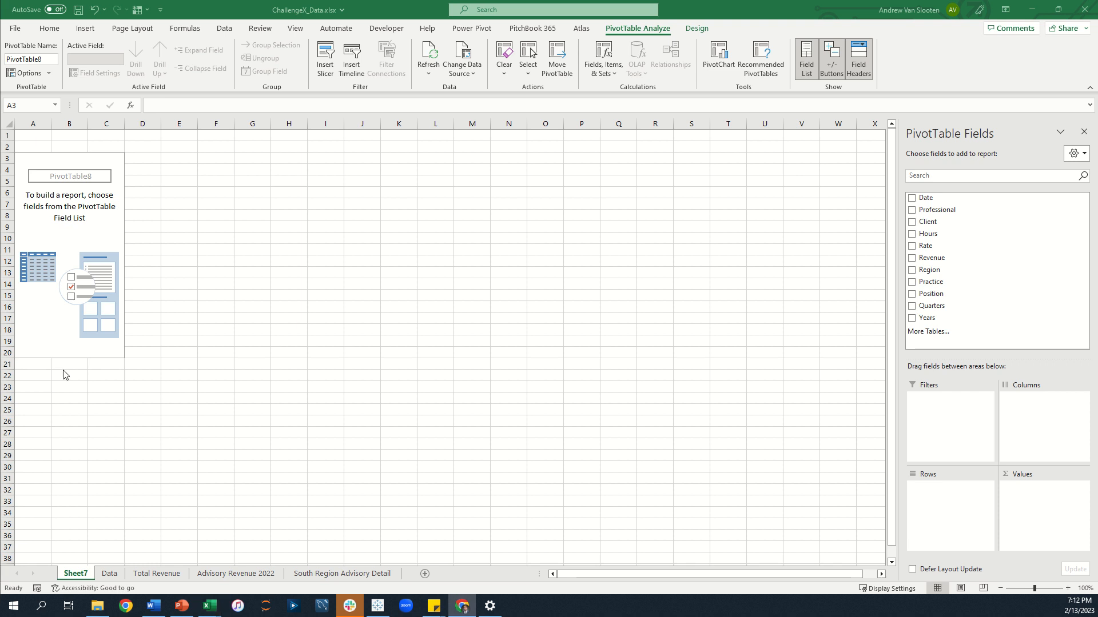
Add Professional to the pivot's rows and Hours and Rate to its values.
left_click(102, 277)
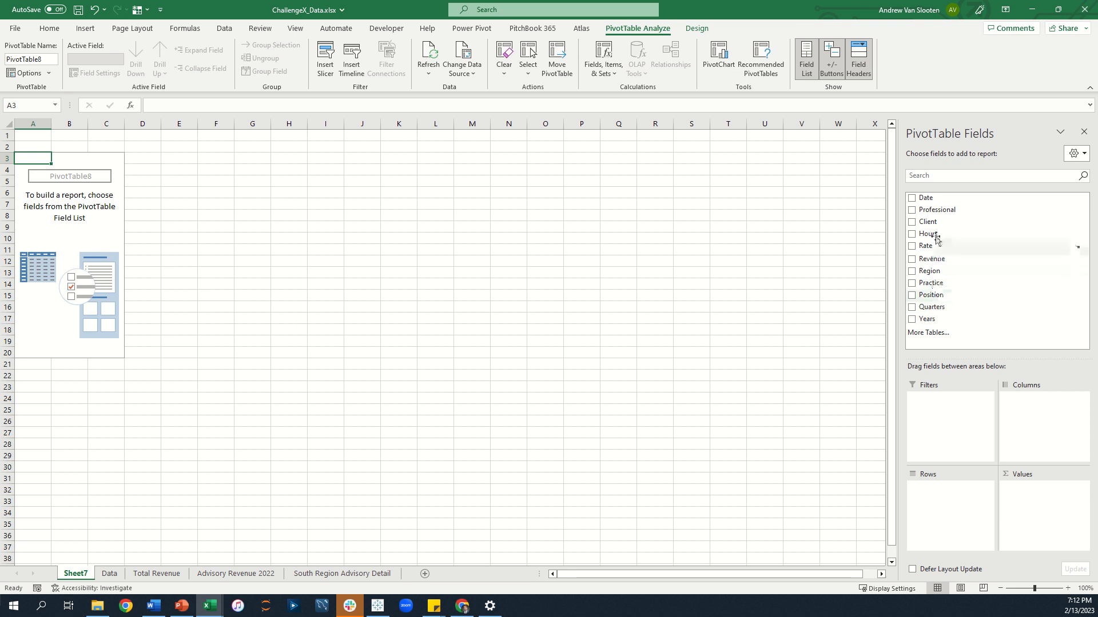
left_click_drag(937, 211, 948, 518)
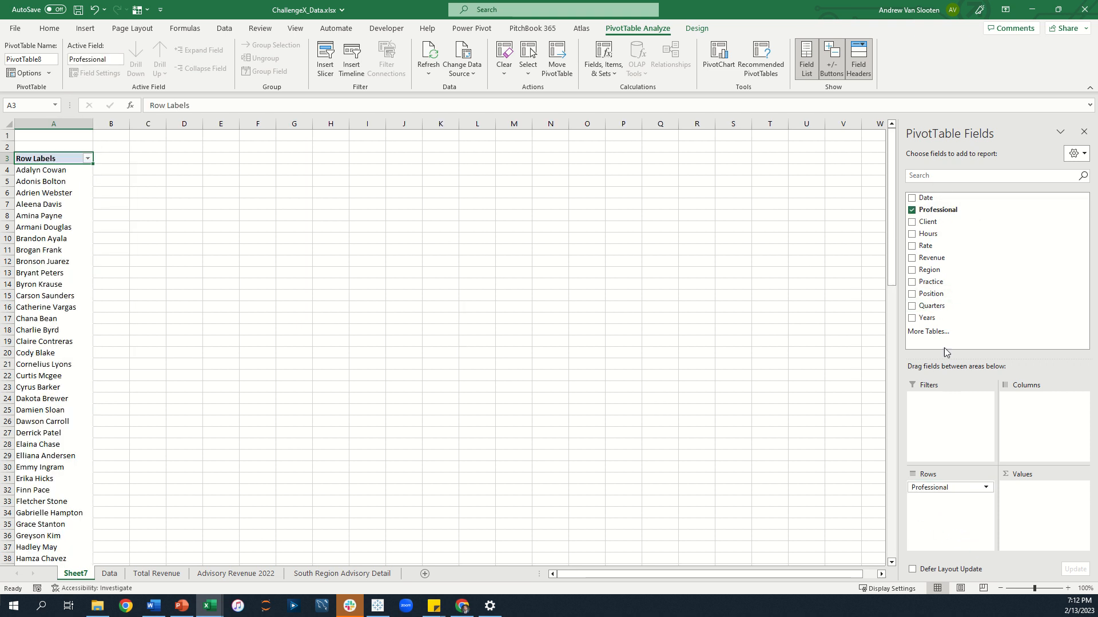
left_click_drag(937, 236, 1036, 487)
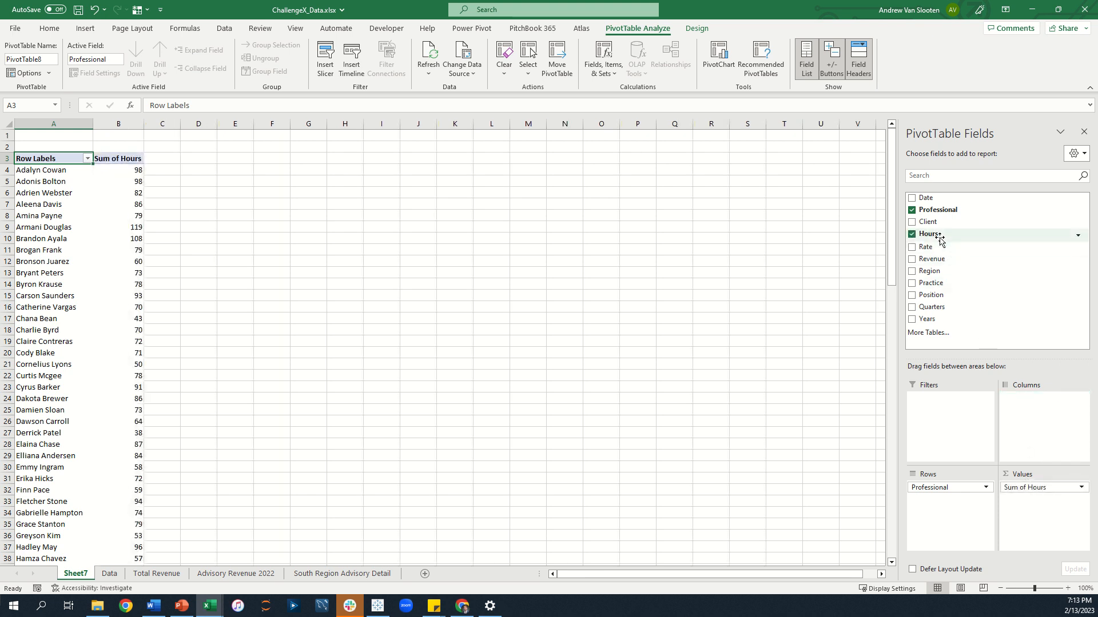
left_click_drag(1022, 288, 1039, 515)
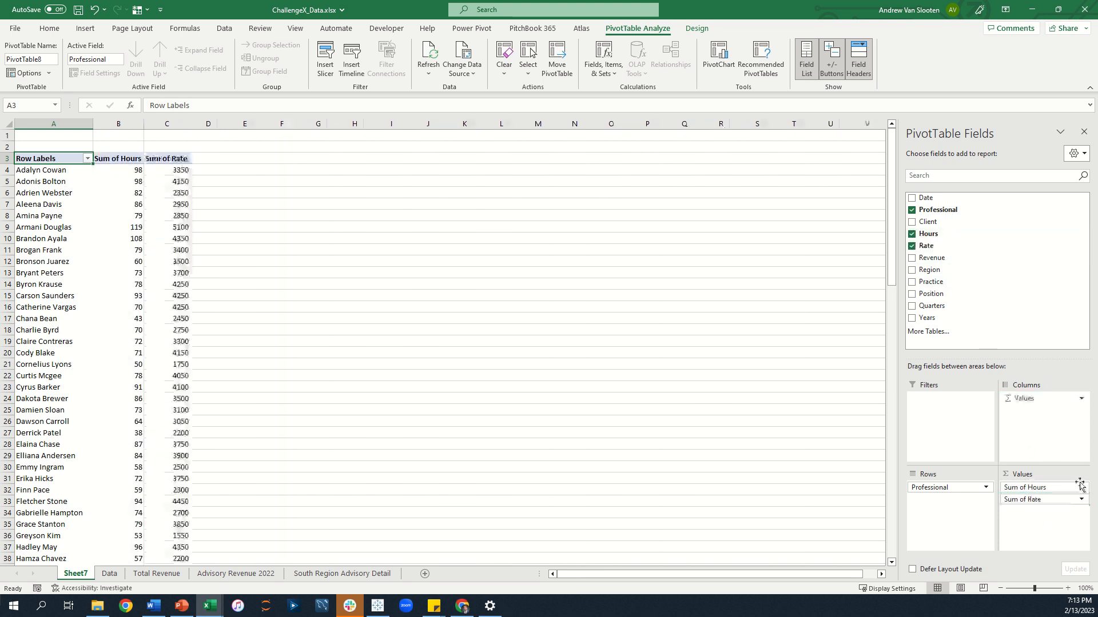
Rename the hours value field to Total Hours.
left_click(1081, 488)
left_click(1071, 475)
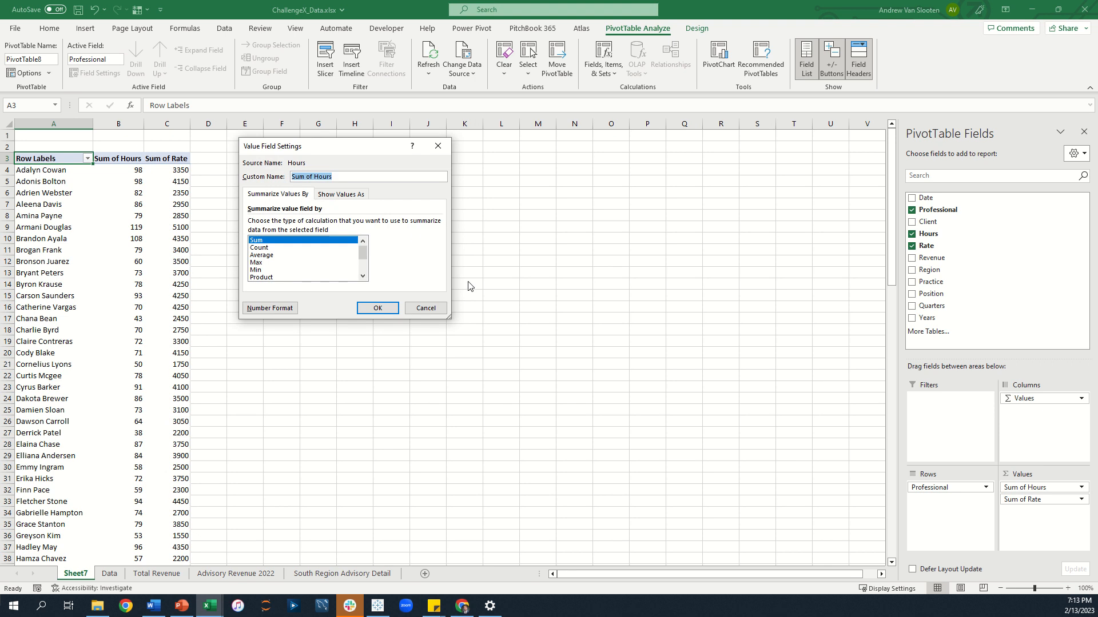
type("Total")
key("Return")
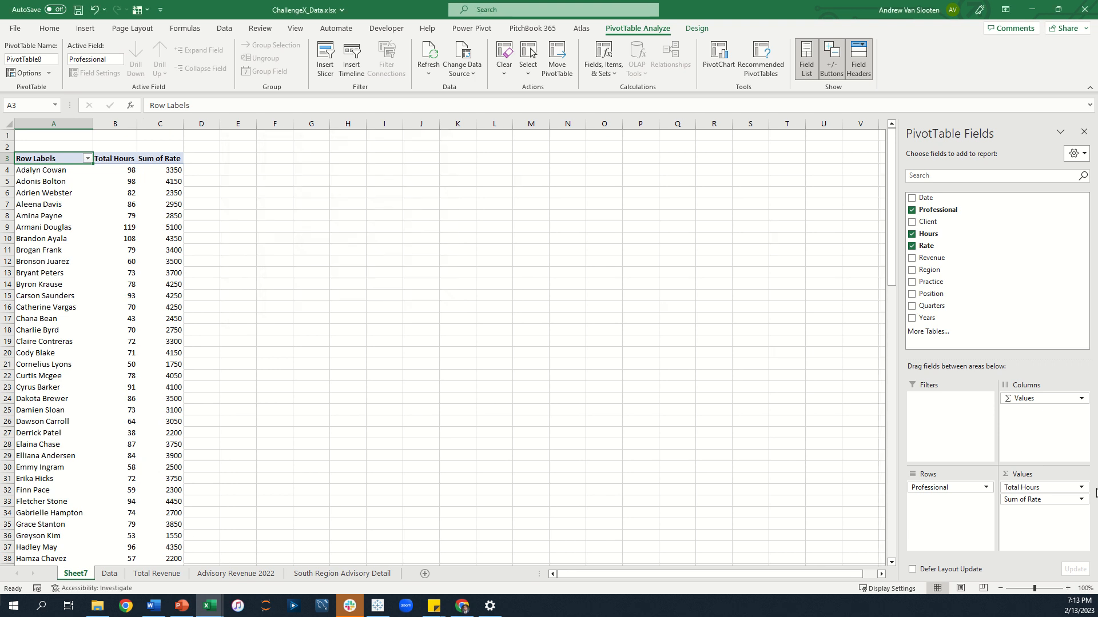
Rename the rate value field to Average Rate.
left_click(1082, 501)
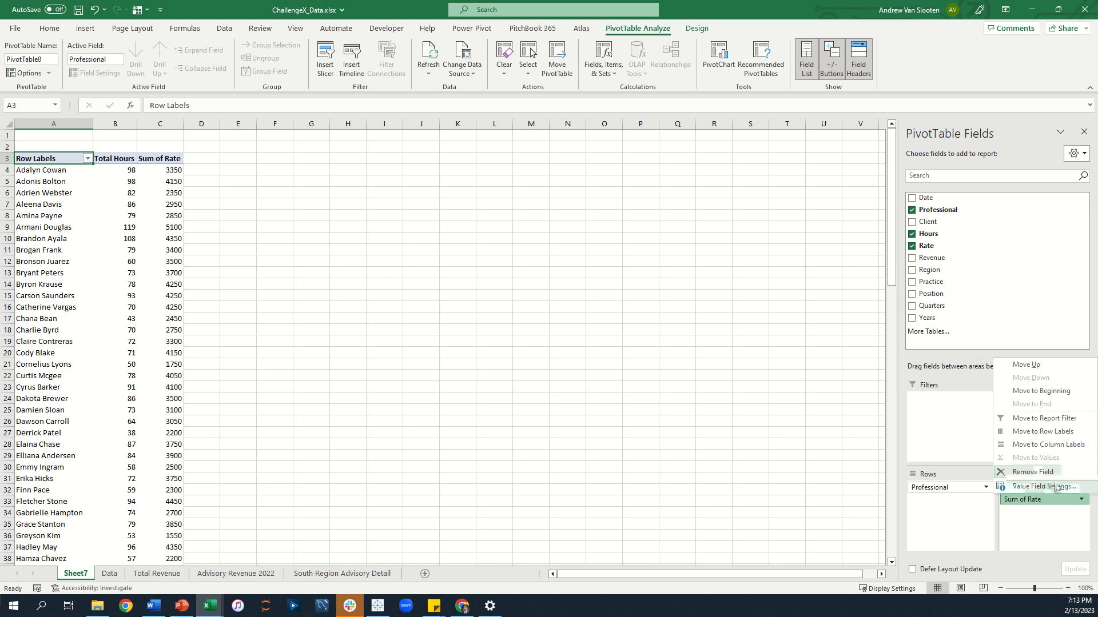
left_click(1029, 486)
type("Average Rate")
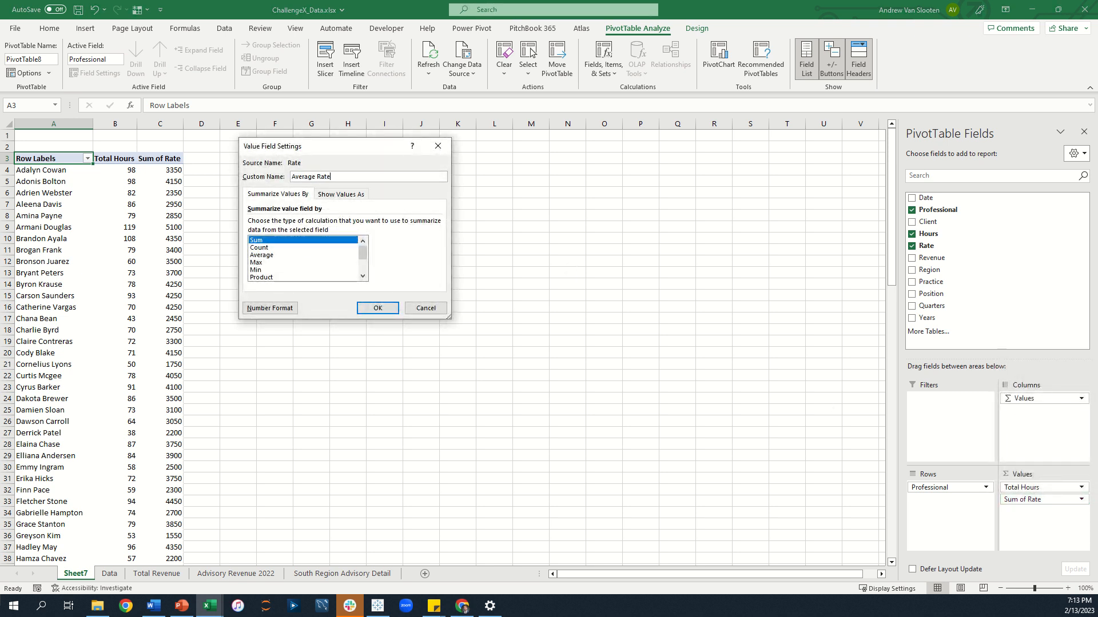
key("Return")
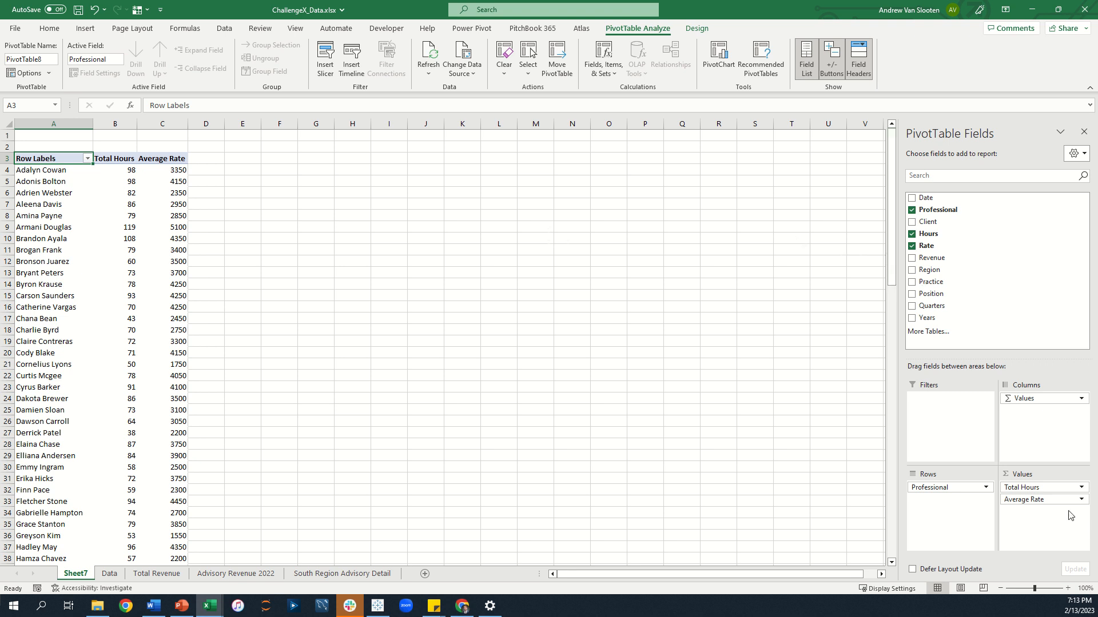
Change the rate value field to summarize by Average.
left_click(1081, 500)
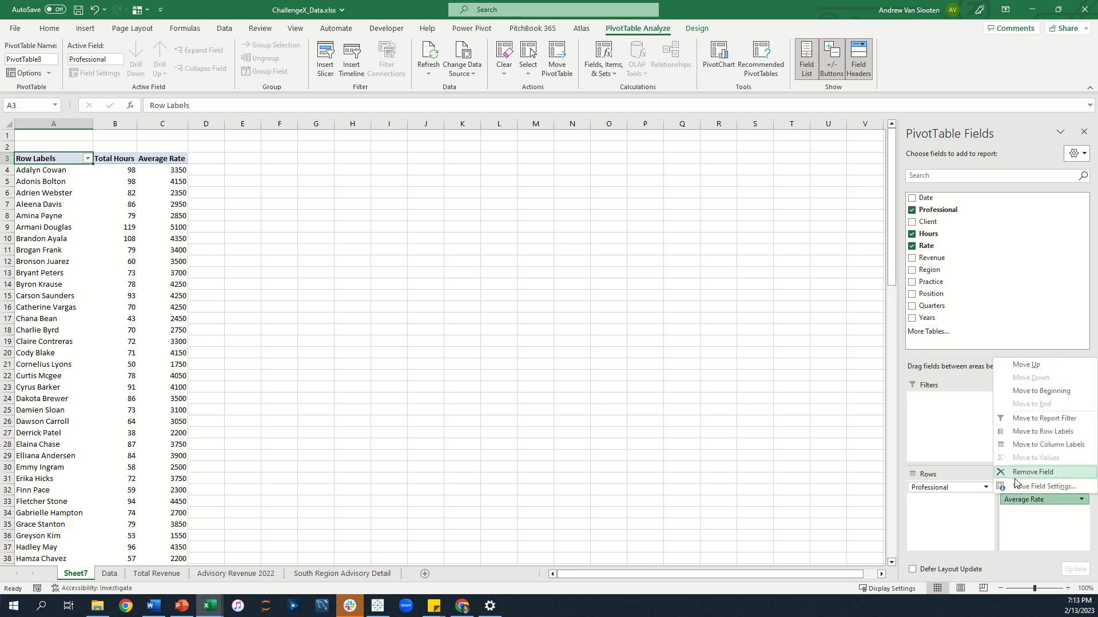
left_click(1014, 488)
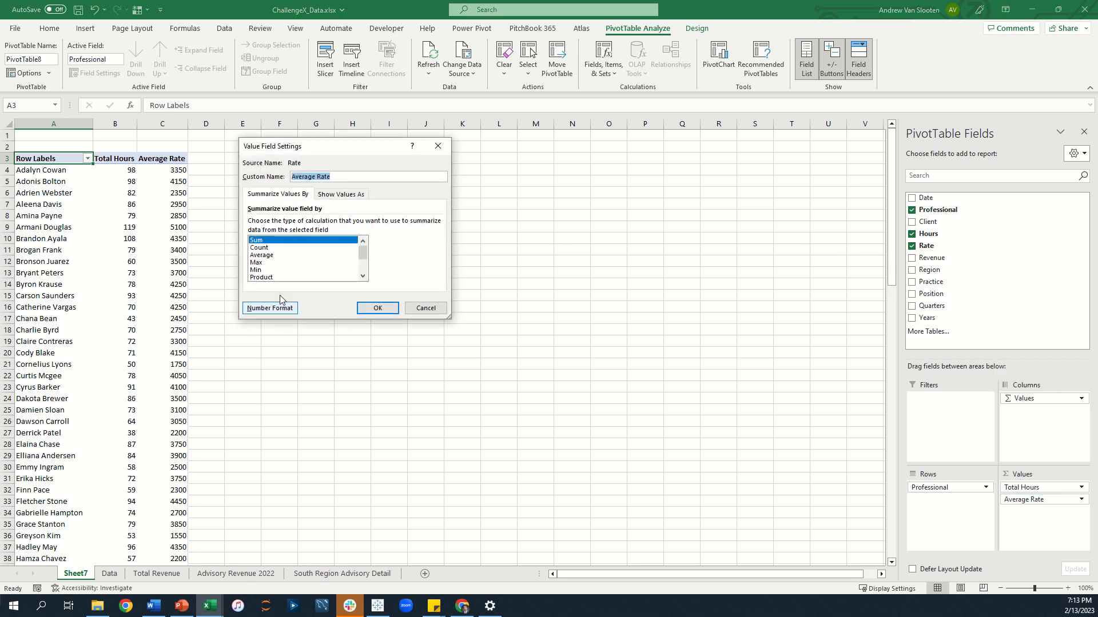
left_click(274, 256)
left_click(386, 308)
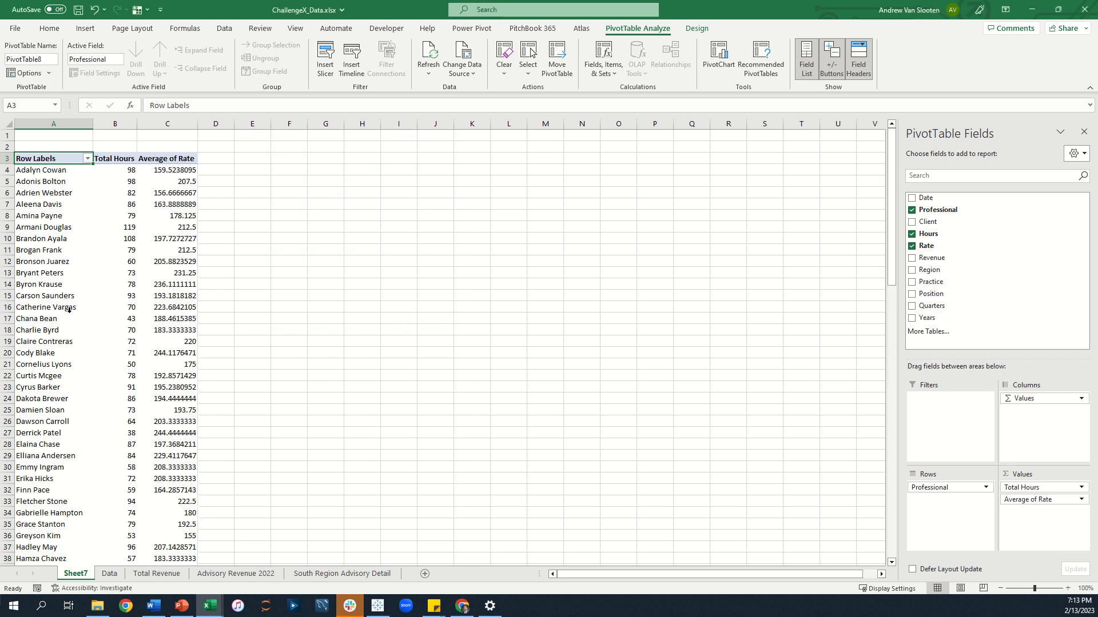
Add Years as a report filter.
left_click_drag(920, 317, 963, 402)
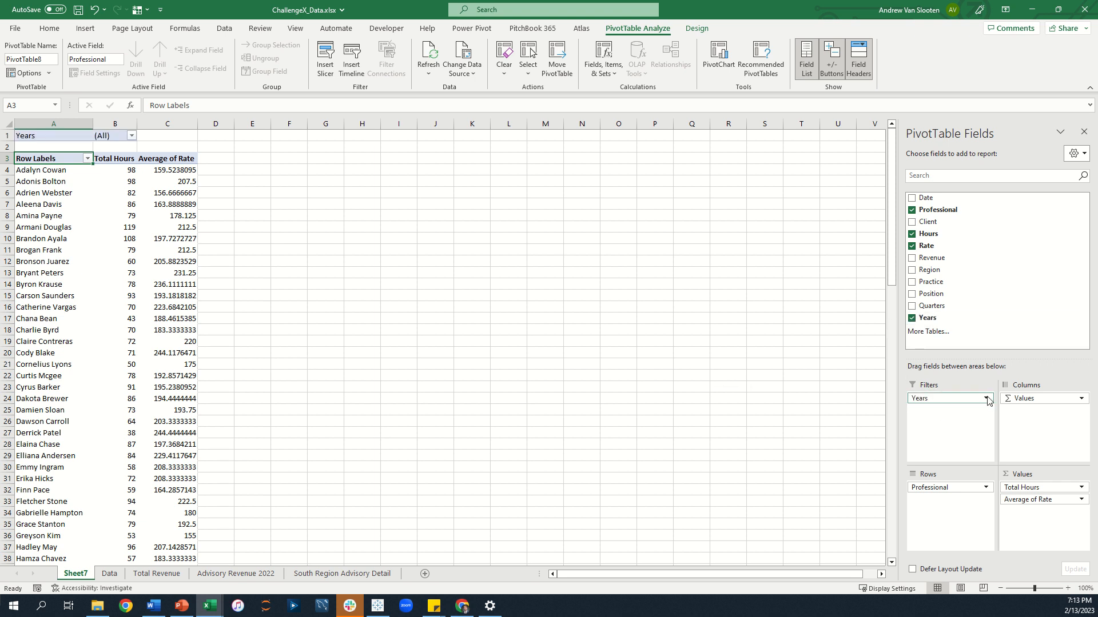
Filter the PivotTable report to the year 2022.
left_click(131, 136)
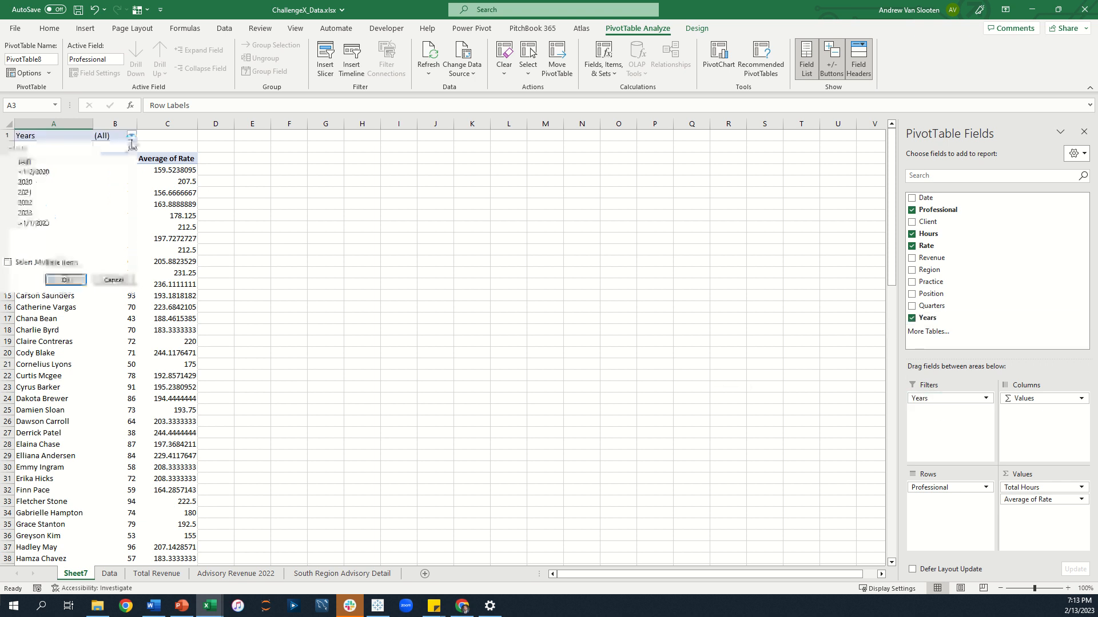
left_click(25, 203)
left_click(66, 280)
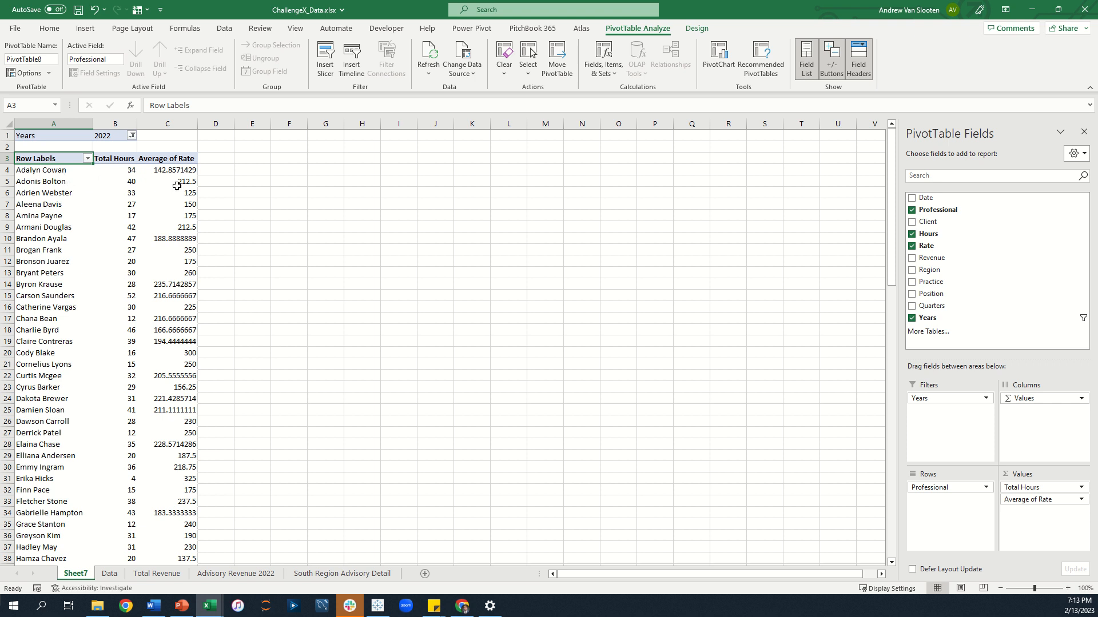
Apply a Top 10 items value filter to professionals by Total Hours.
left_click(88, 159)
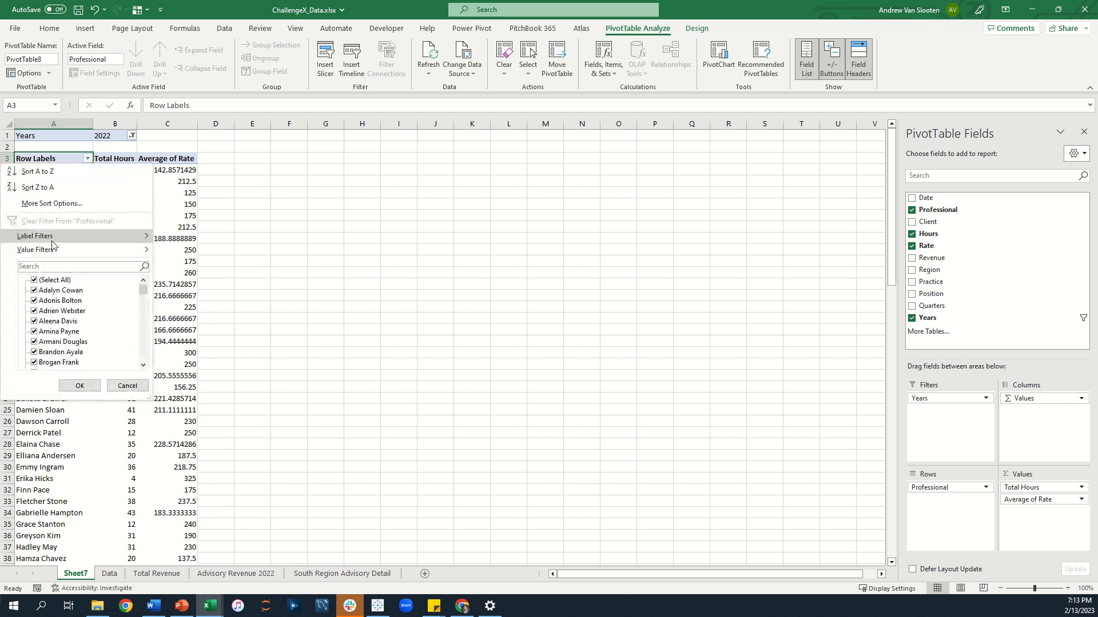
left_click(73, 156)
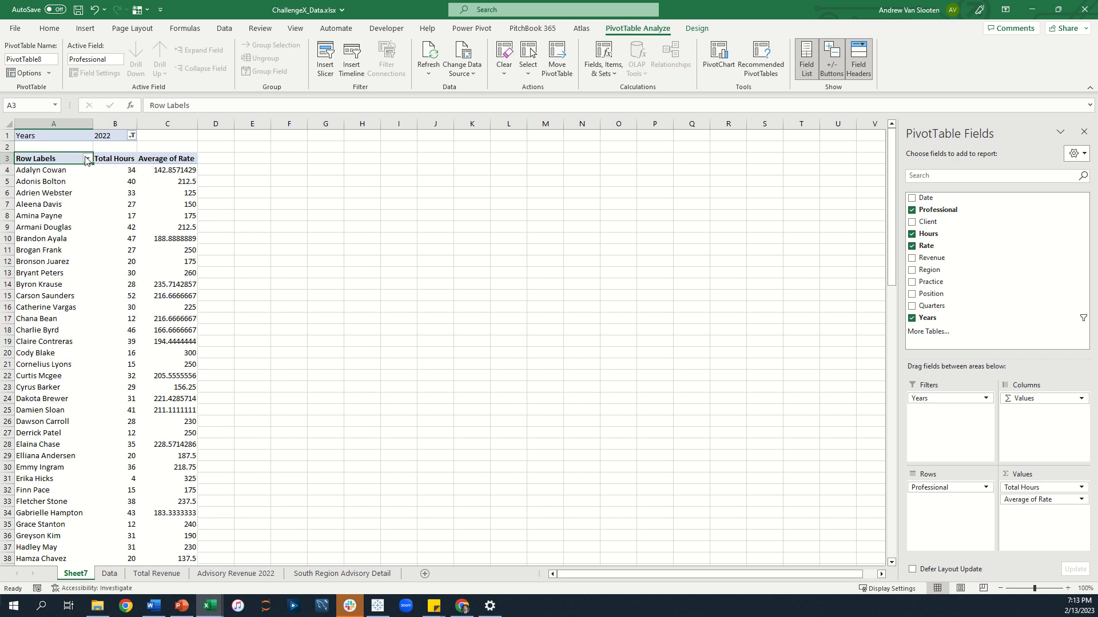
left_click(88, 158)
mouse_move(50, 250)
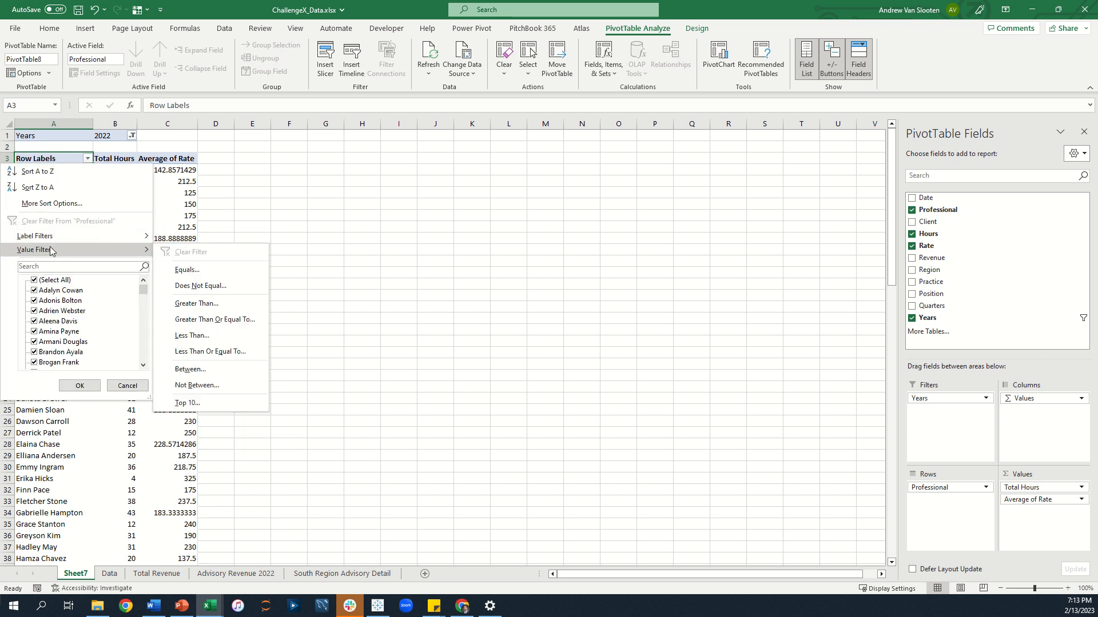
left_click(191, 404)
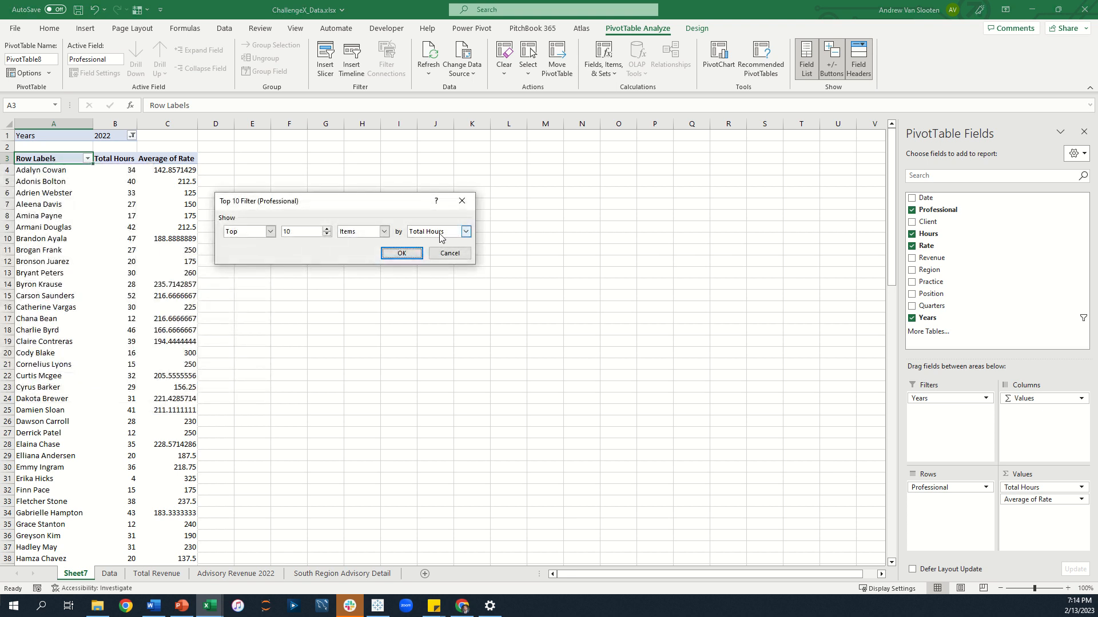
left_click(402, 253)
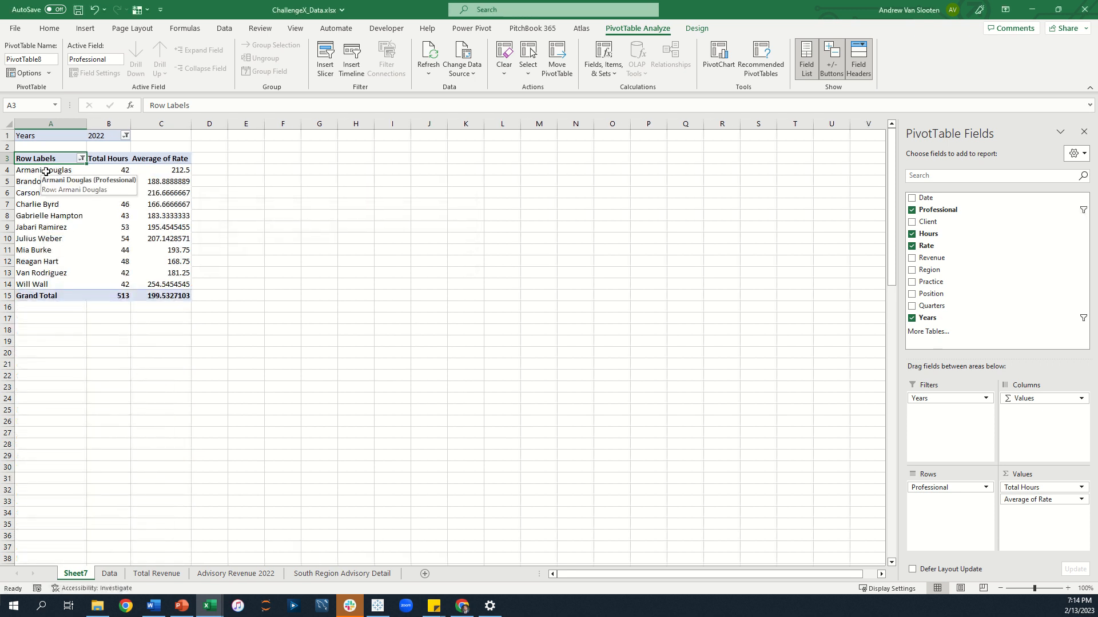
Sort professionals in descending order by Total Hours.
left_click(82, 159)
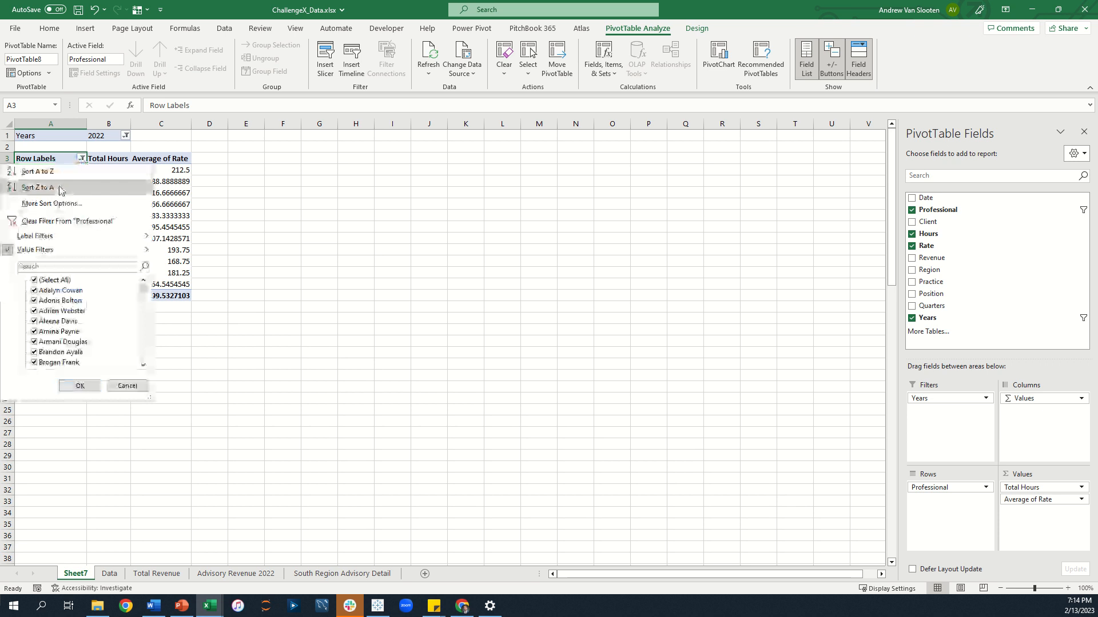
left_click(63, 205)
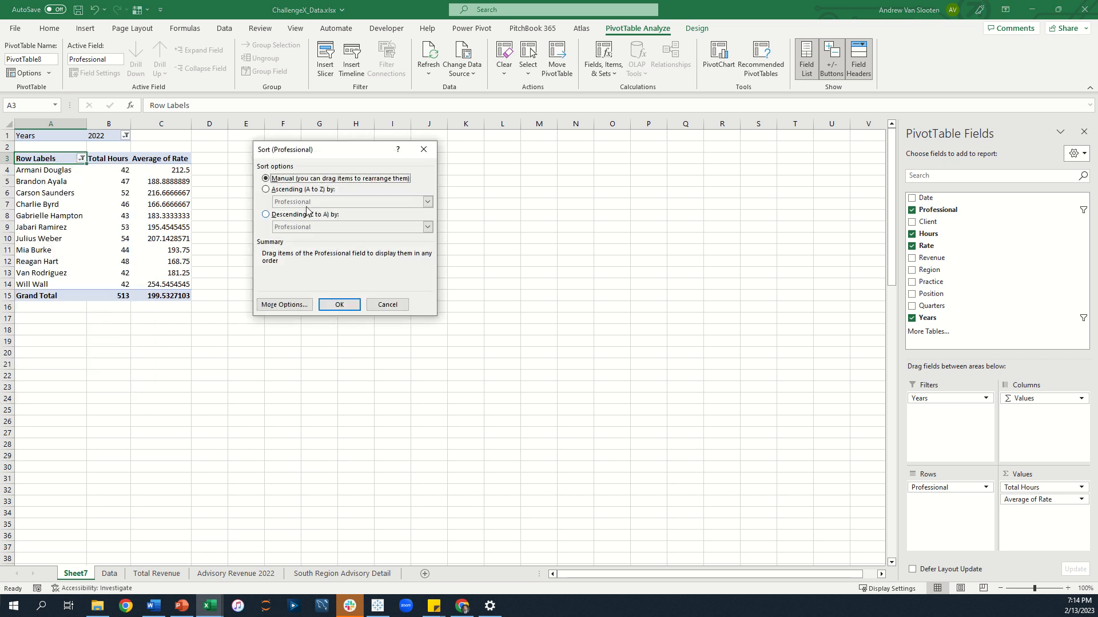
left_click(265, 215)
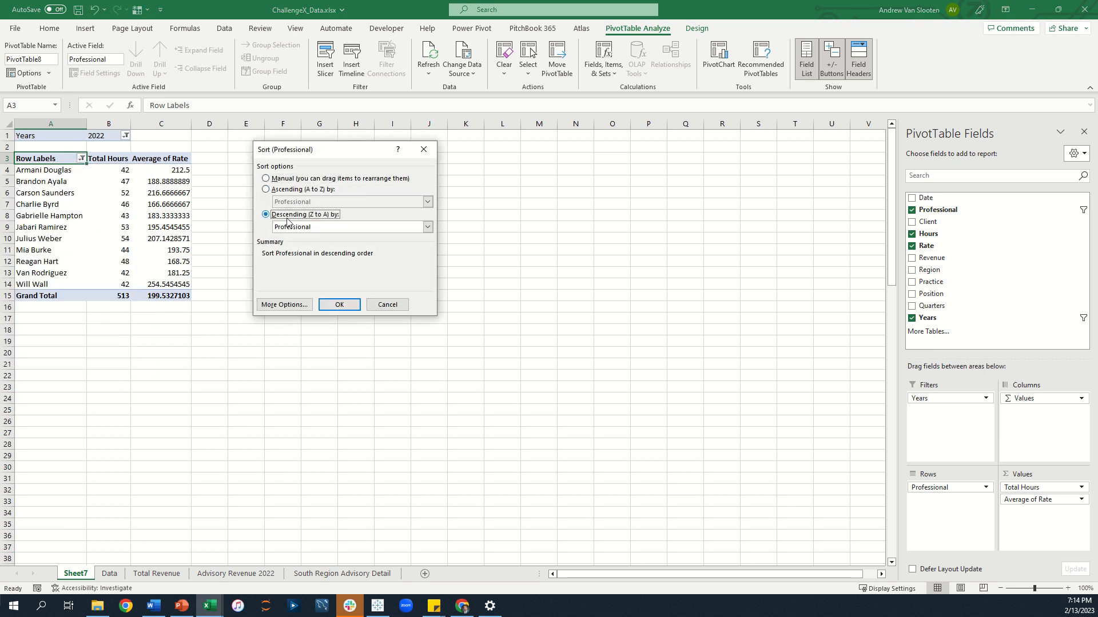
left_click(311, 228)
left_click(308, 247)
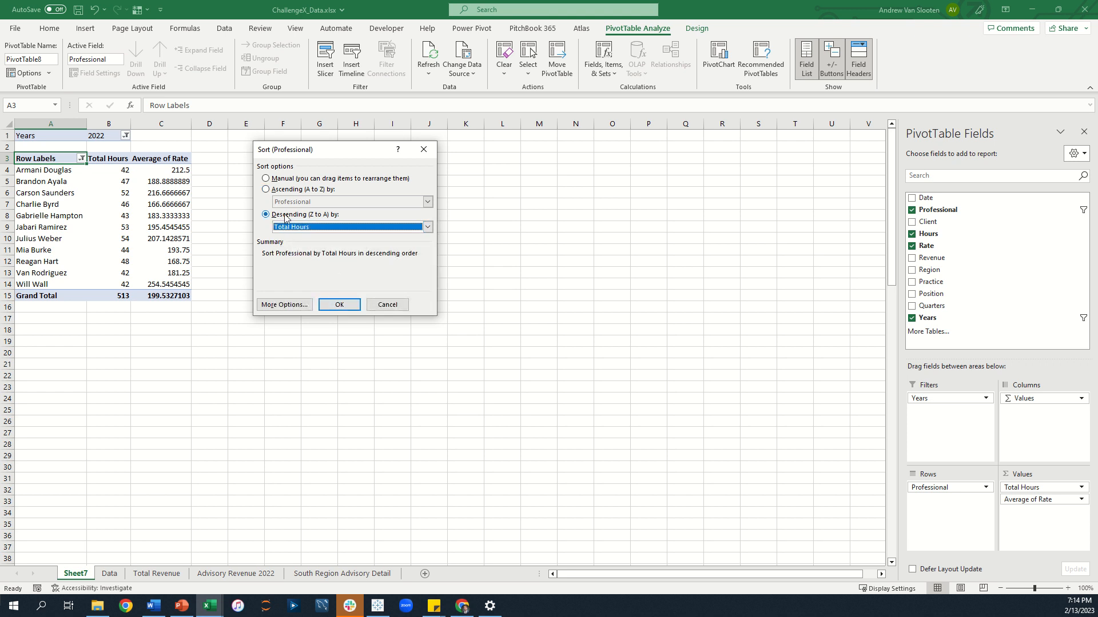
left_click(351, 307)
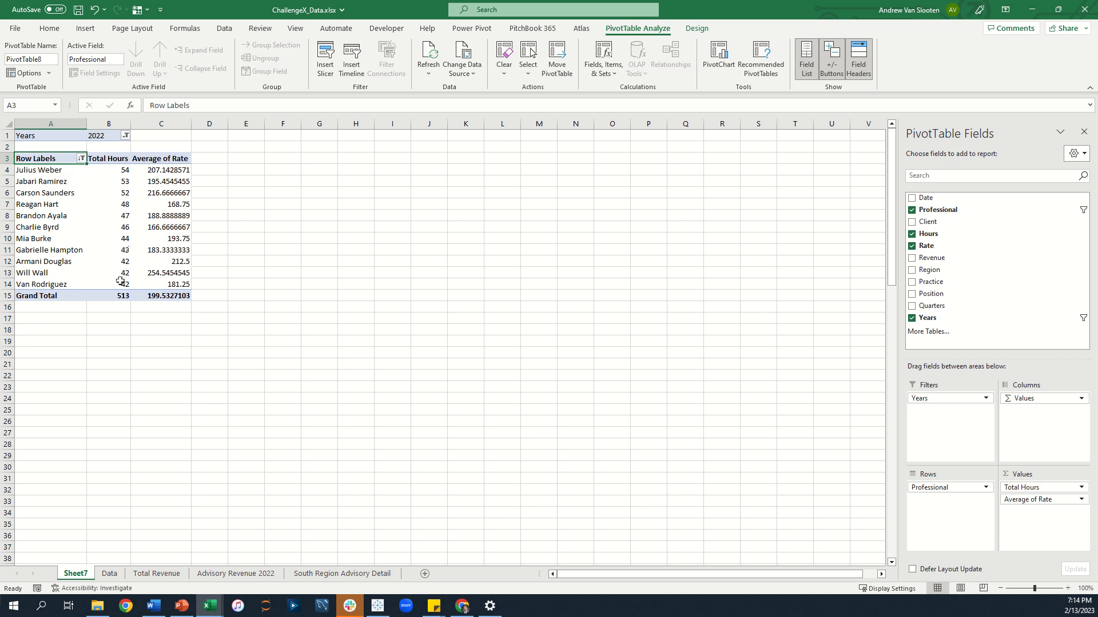
Apply Accounting number format with two decimals to the Average Rate values and grand total.
left_click(177, 168)
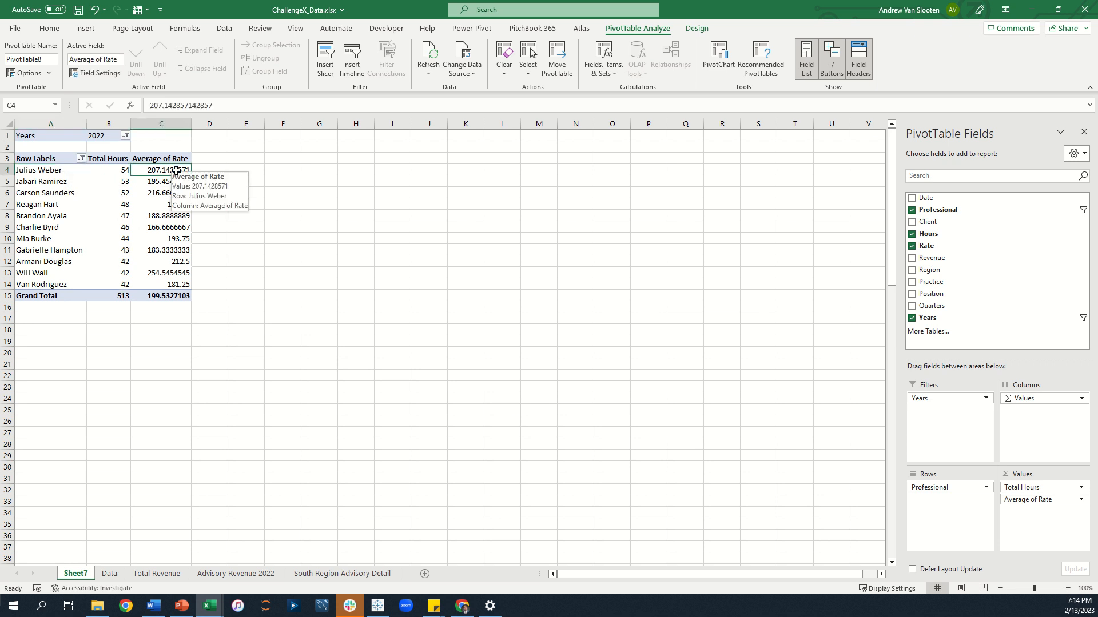
left_click(50, 29)
left_click(399, 69)
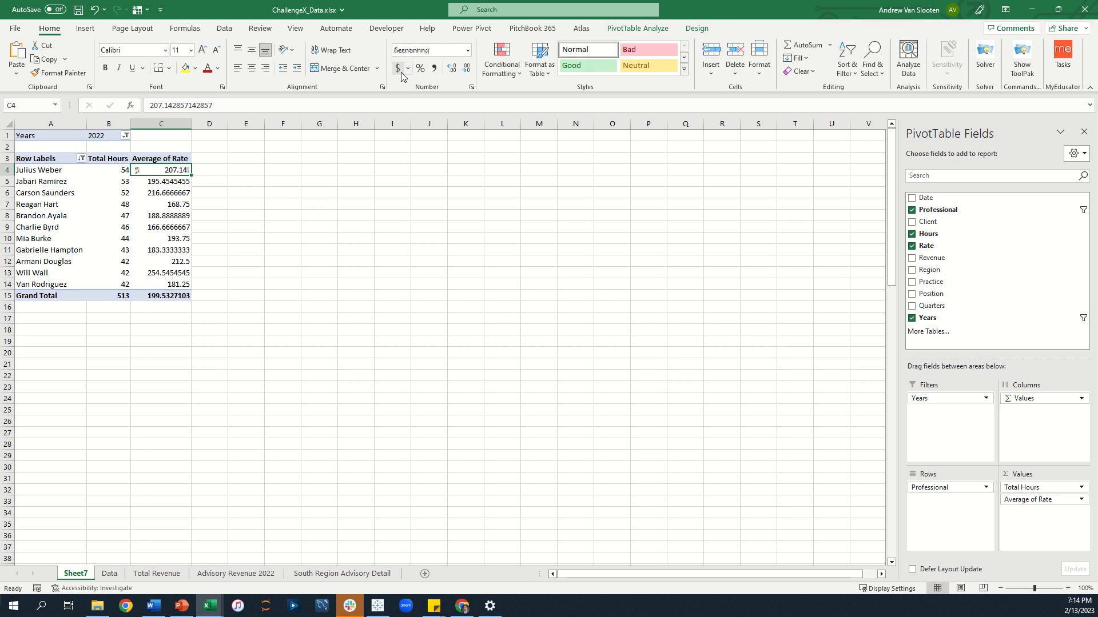
left_click(184, 306)
left_click(189, 295)
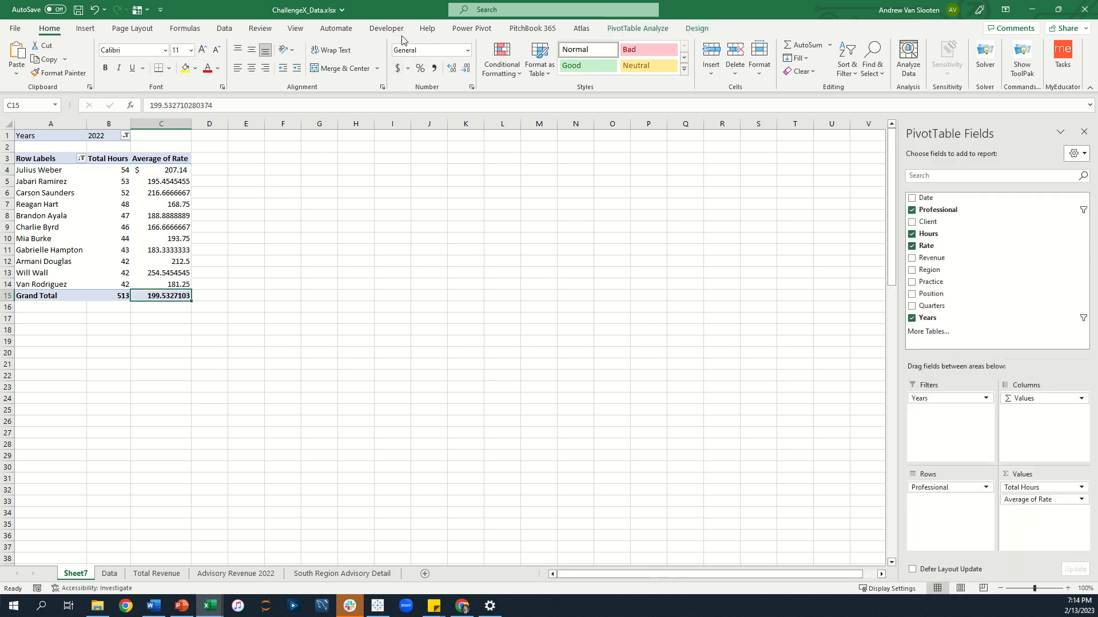
left_click(399, 69)
left_click_drag(175, 180, 166, 286)
left_click(434, 68)
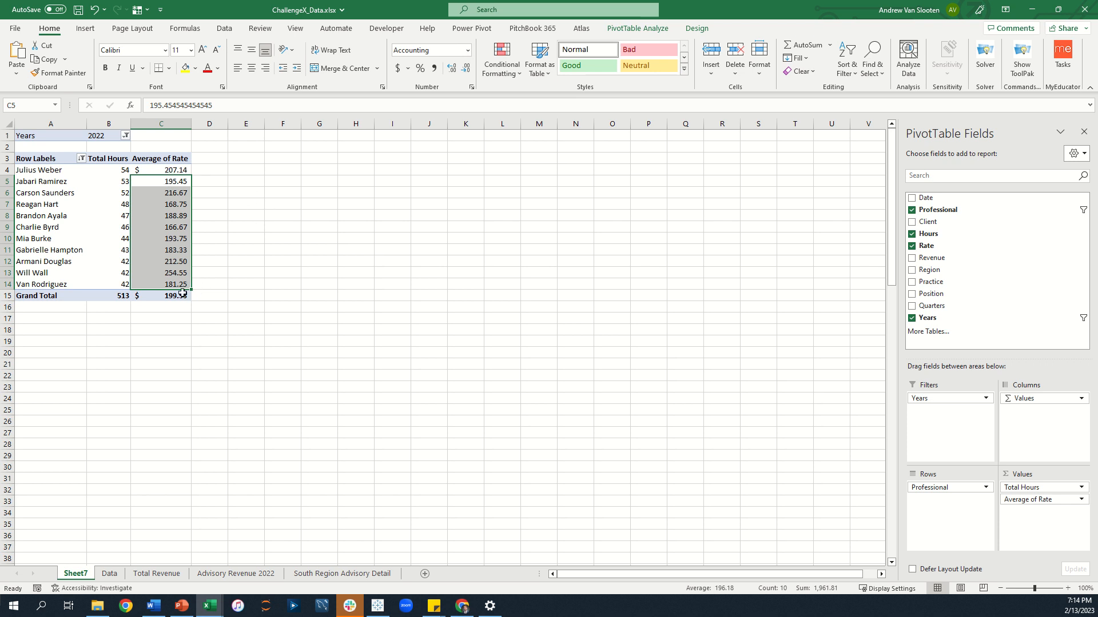
left_click(250, 279)
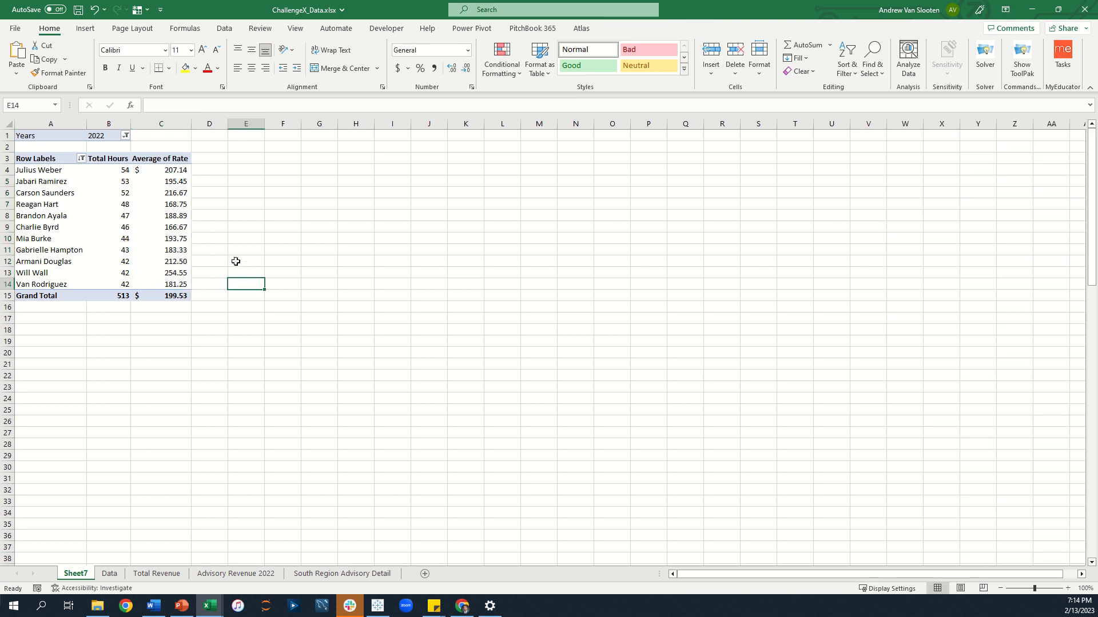
Format all Average Rate cells, including the grand total, as dollar Accounting with two decimal places.
left_click(182, 170)
left_click_drag(183, 170, 166, 294)
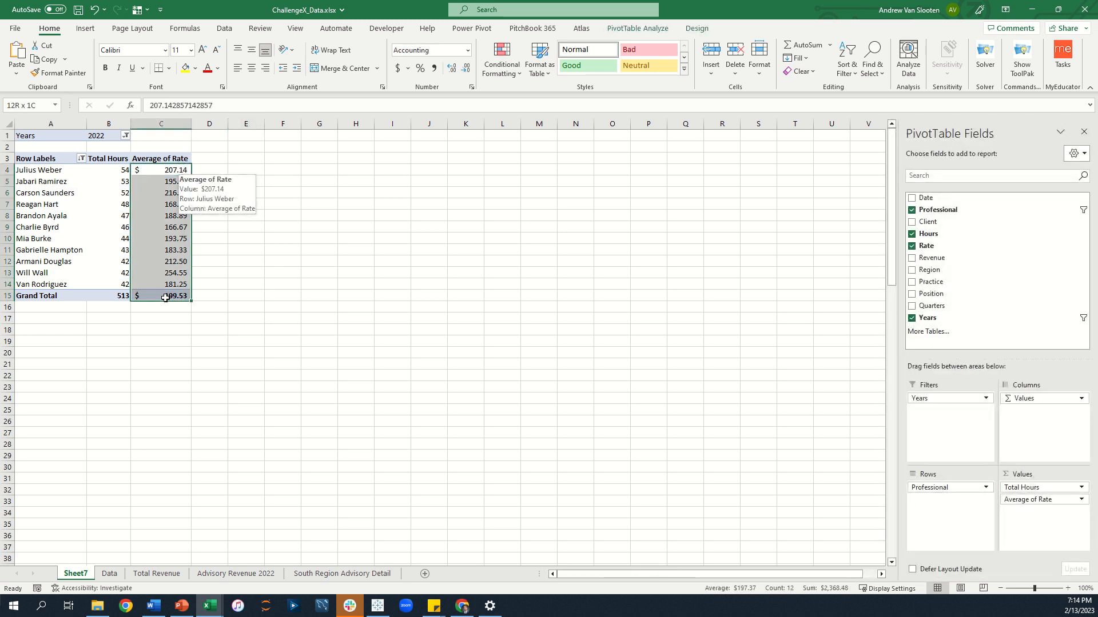
left_click(466, 68)
left_click(465, 68)
left_click(452, 69)
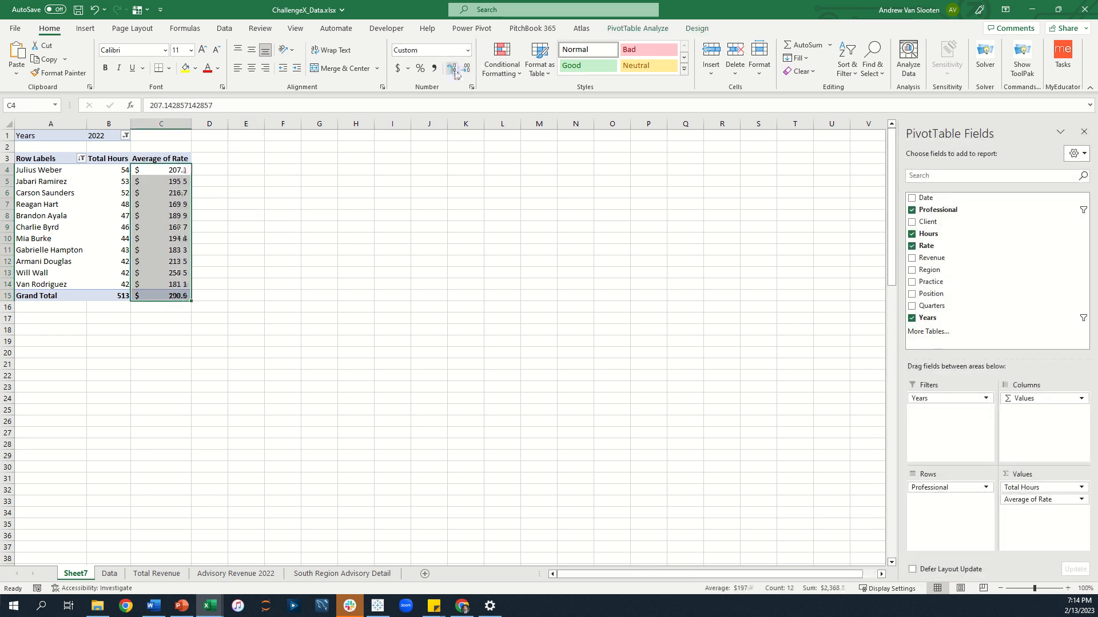
left_click(452, 69)
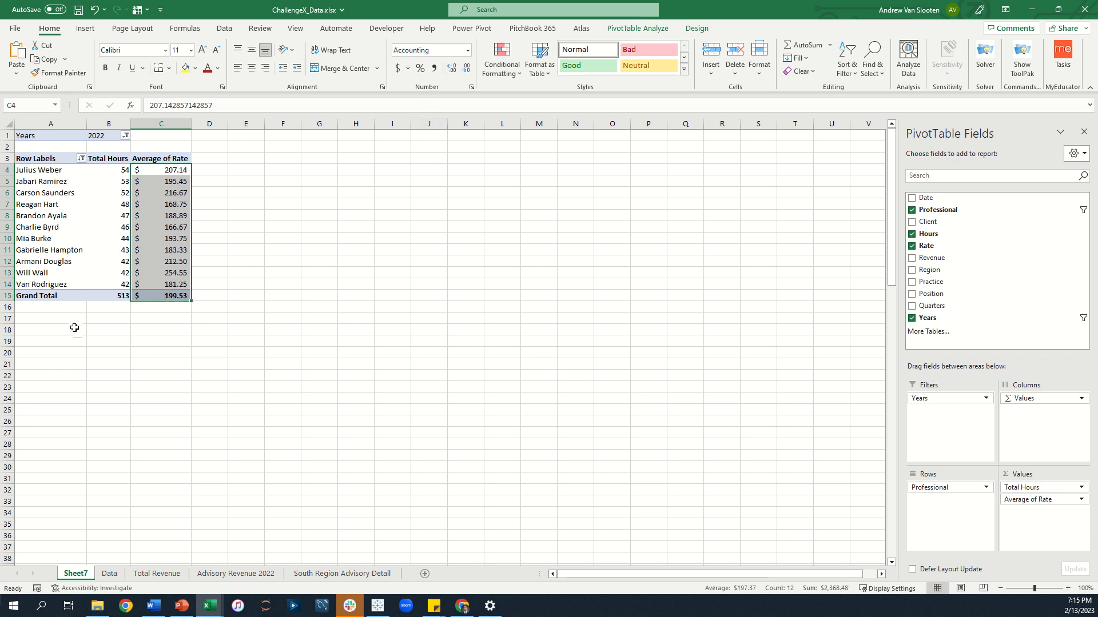
left_click(201, 350)
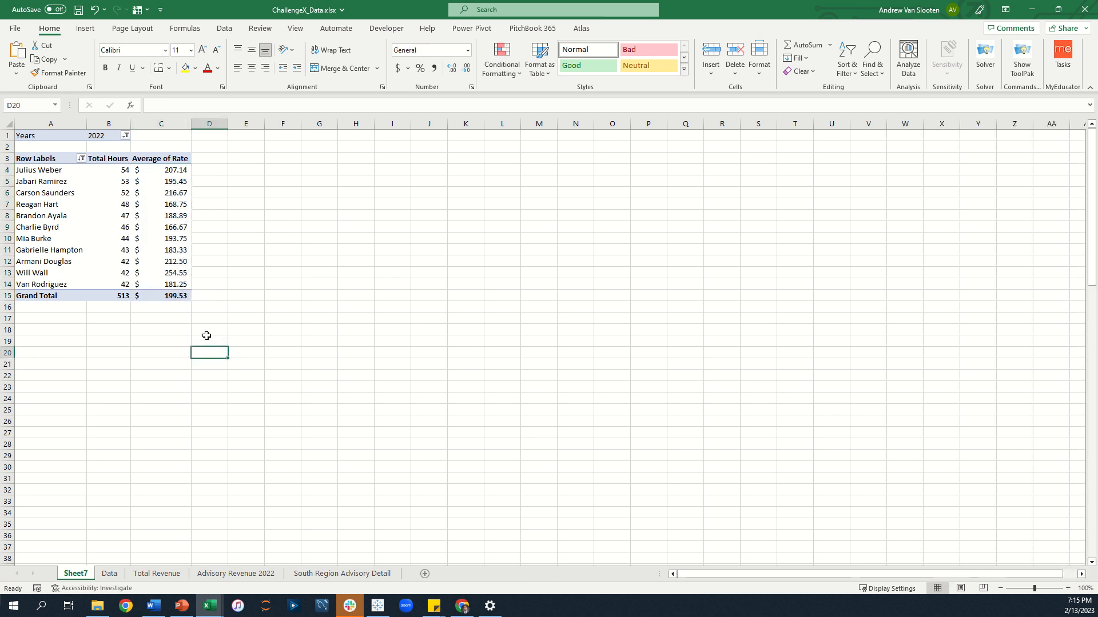